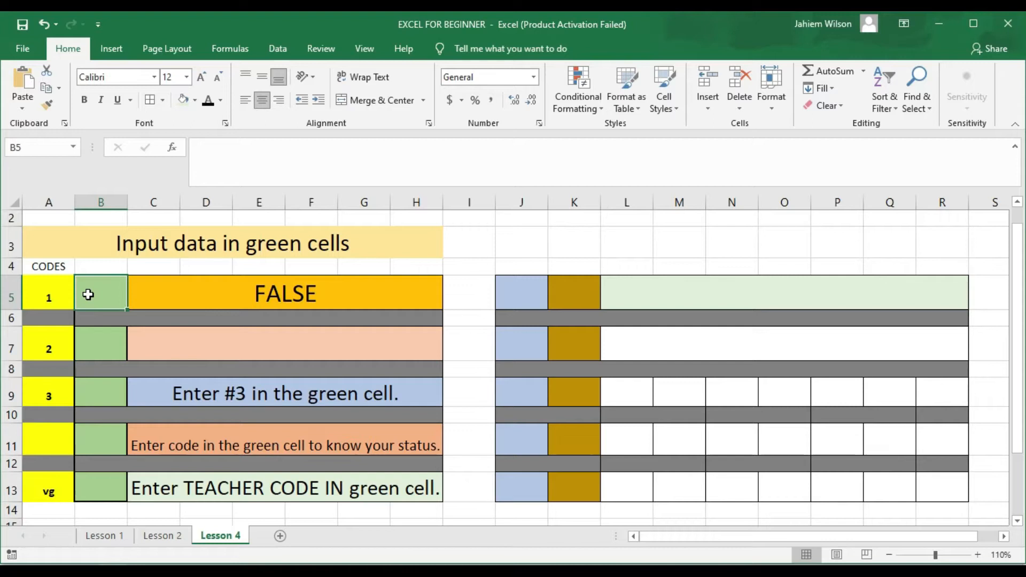
Step: Enter codes 1, 2 and 3 into B5, B7 and B9 to show their messages
{"action": "type", "text": "1"}
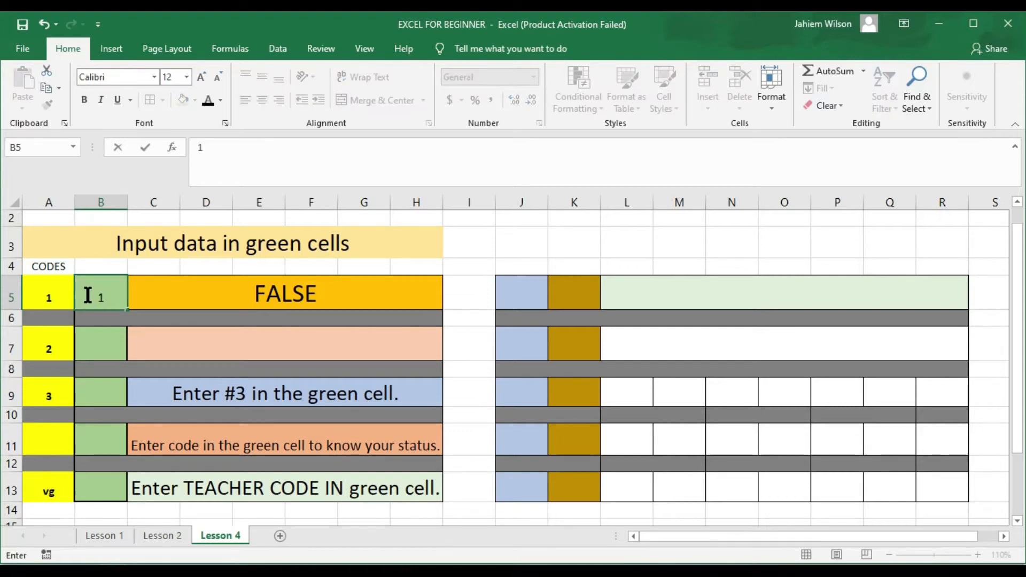
{"action": "key", "text": "Return"}
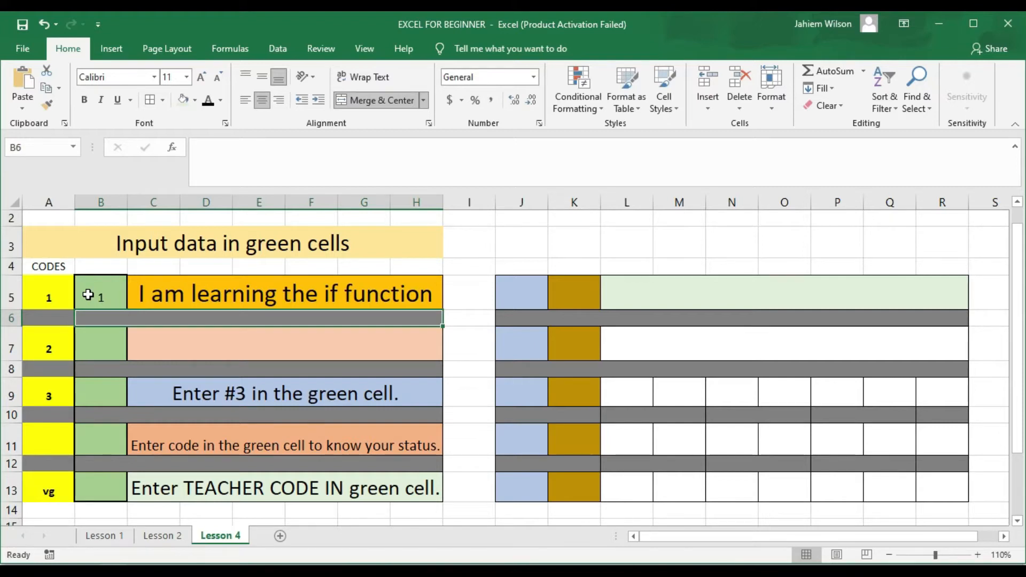
{"action": "key", "text": "Return"}
{"action": "type", "text": "2"}
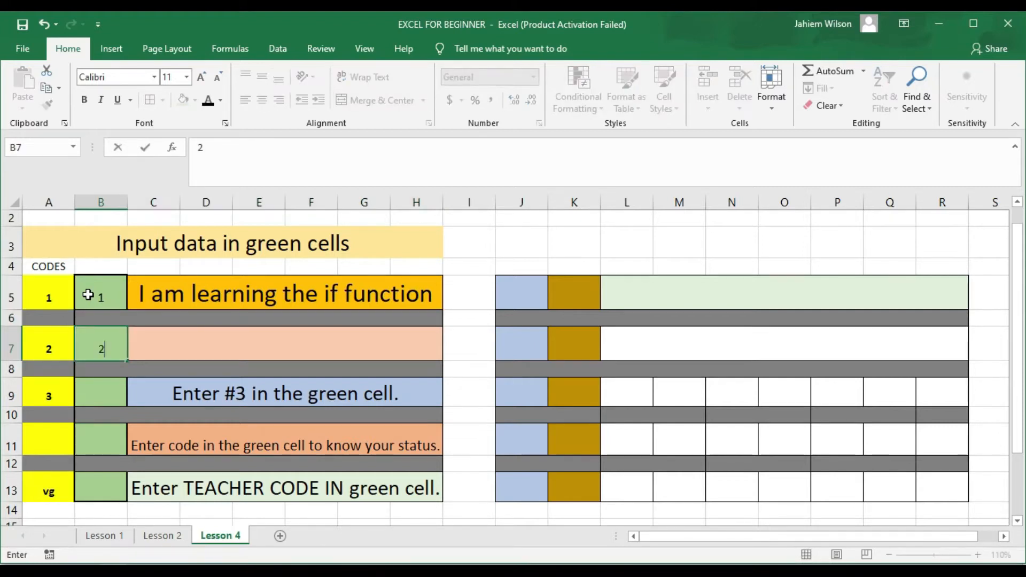
{"action": "key", "text": "Return"}
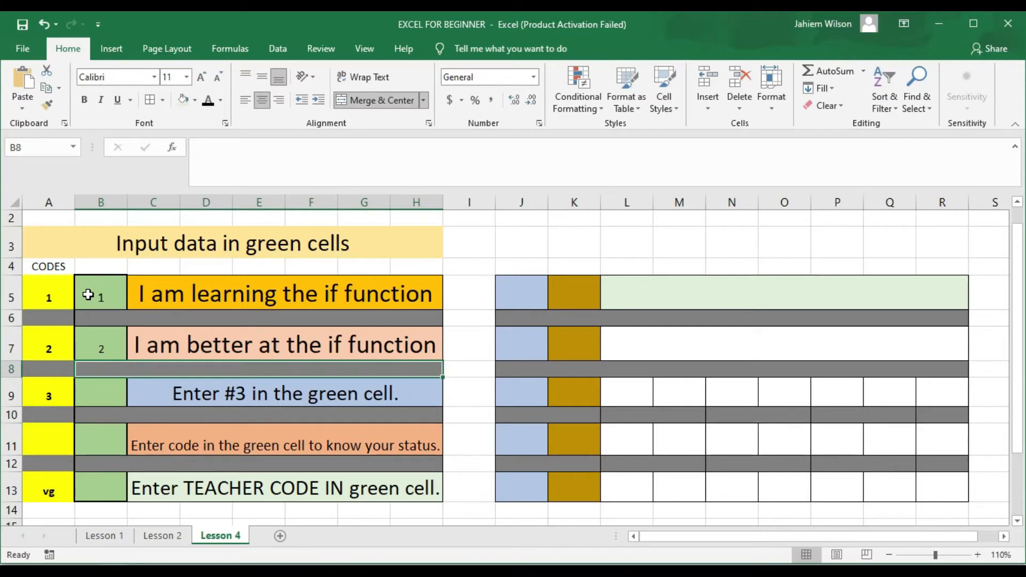
{"action": "key", "text": "Return"}
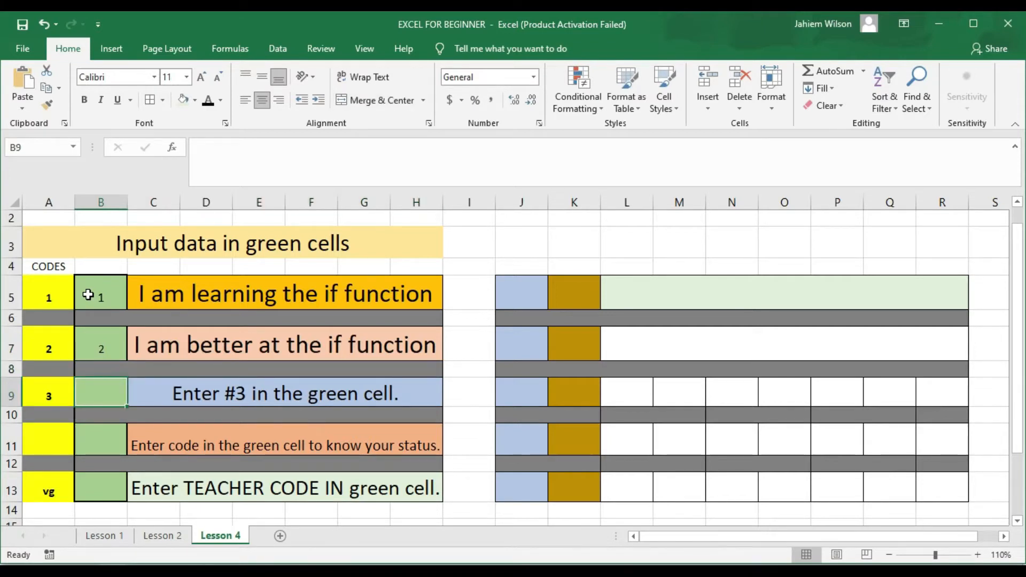
{"action": "type", "text": "3"}
{"action": "key", "text": "Return"}
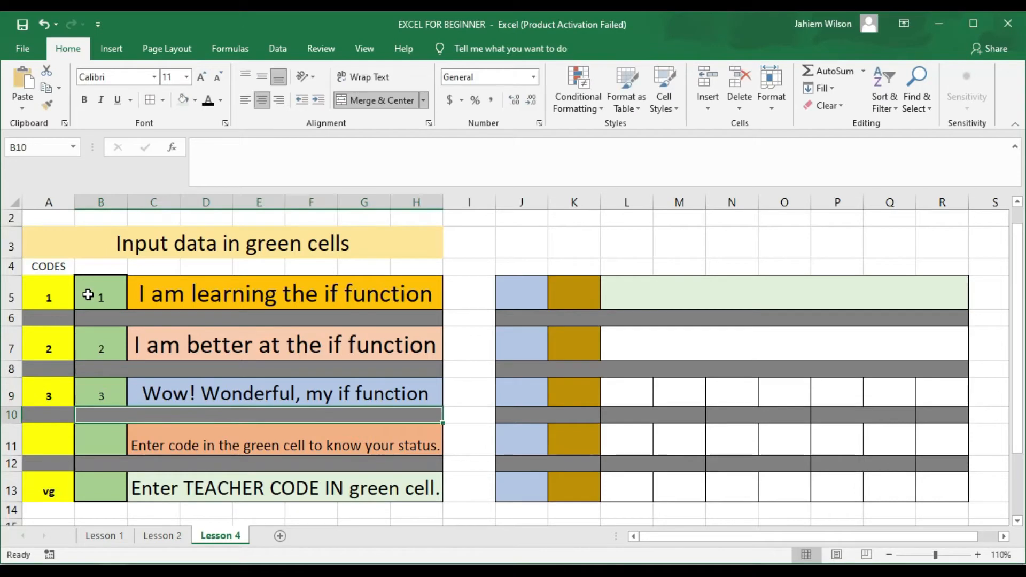
Step: Enter 2 in B11 and vg in B13, then clear the code from B5
{"action": "key", "text": "Return"}
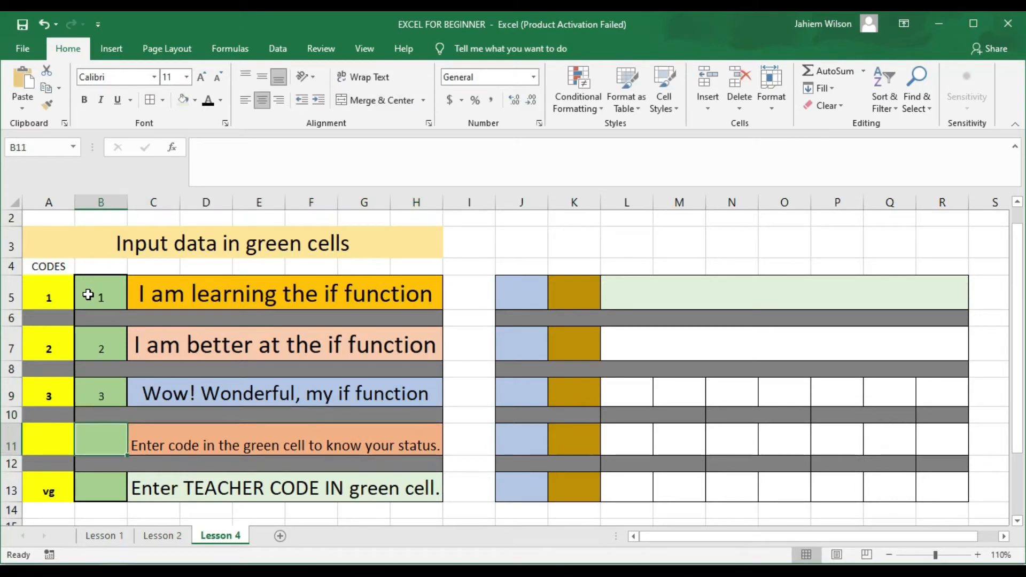
{"action": "type", "text": "2"}
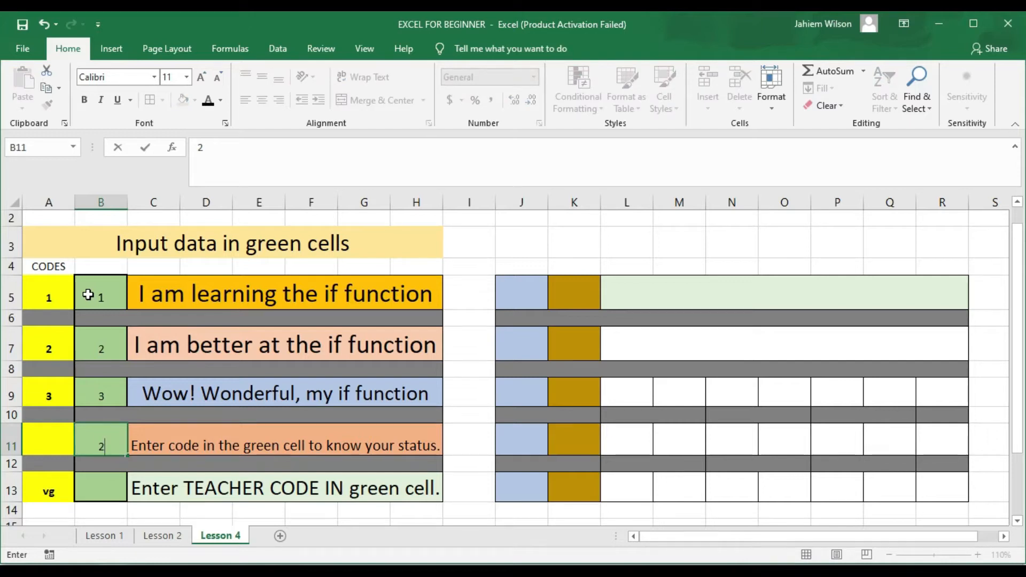
{"action": "key", "text": "Return"}
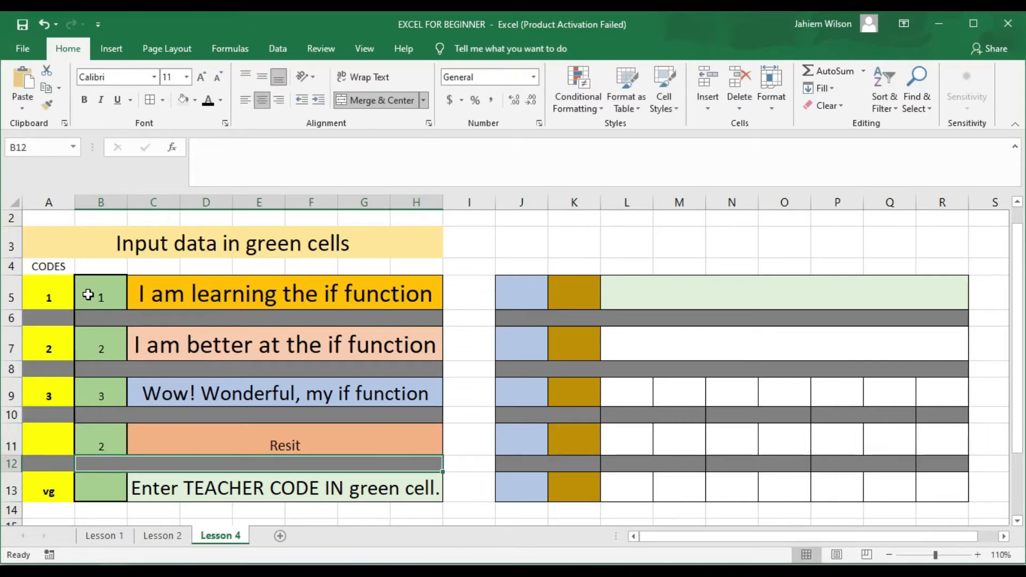
{"action": "key", "text": "Return"}
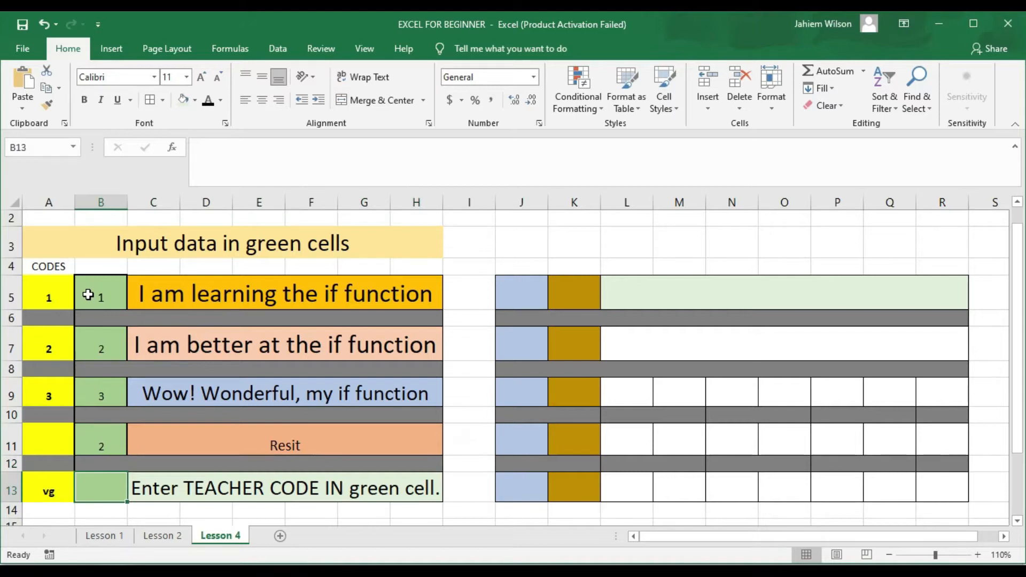
{"action": "type", "text": "vg"}
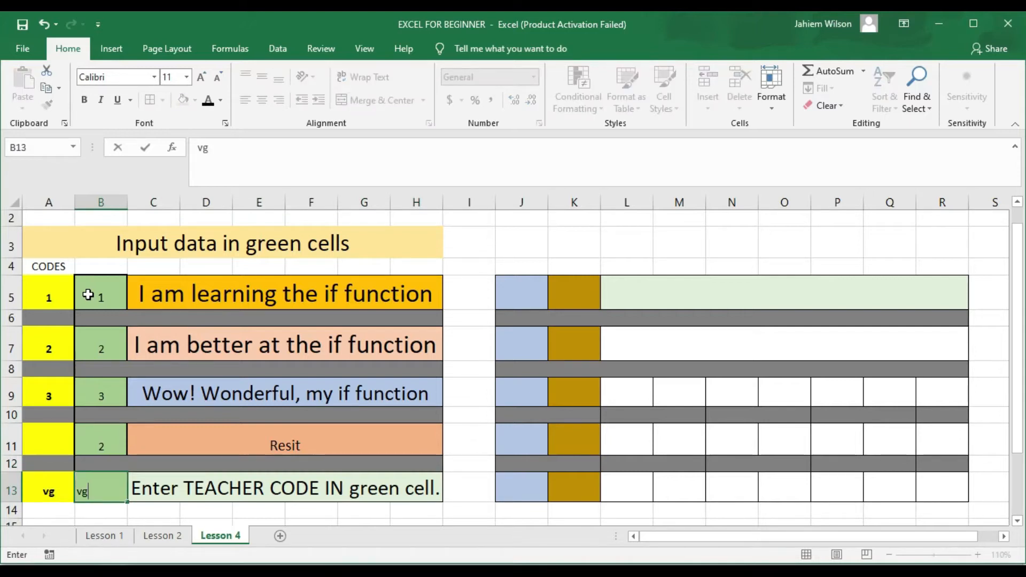
{"action": "key", "text": "Return"}
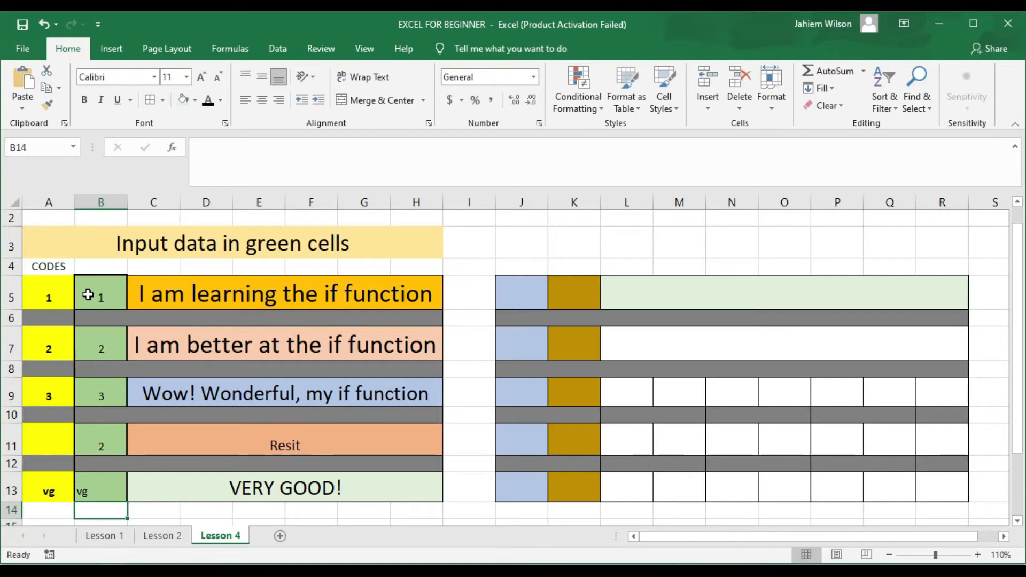
{"action": "left_click", "coordinate": [90, 295]}
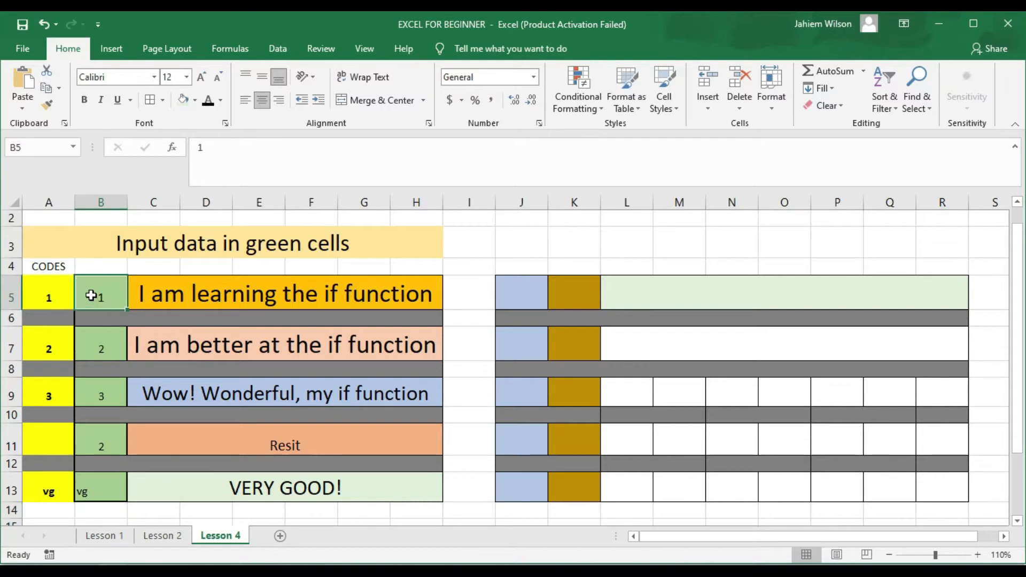
{"action": "key", "text": "Delete"}
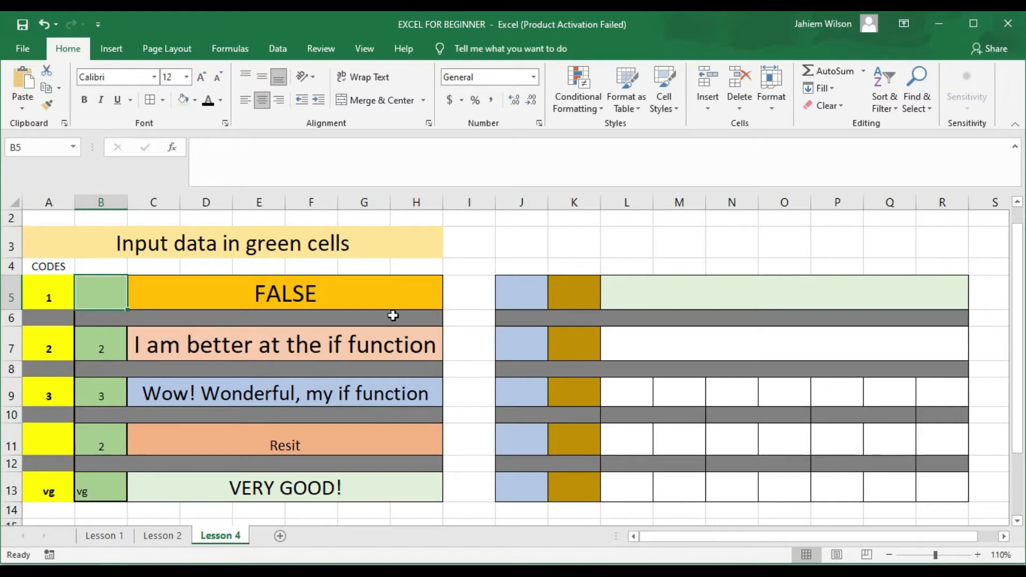
{"action": "left_click", "coordinate": [302, 294]}
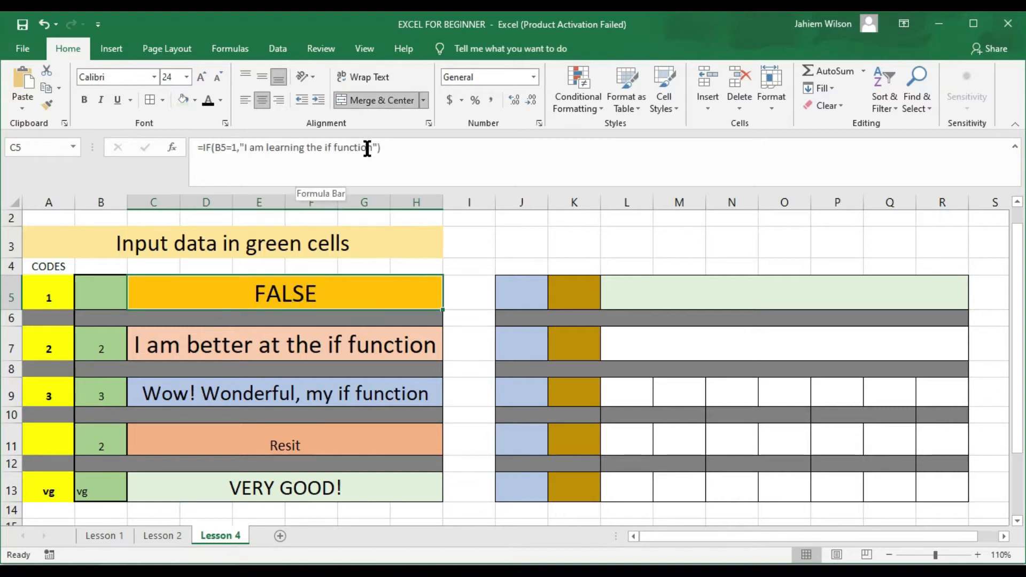
{"action": "double_click", "coordinate": [309, 291]}
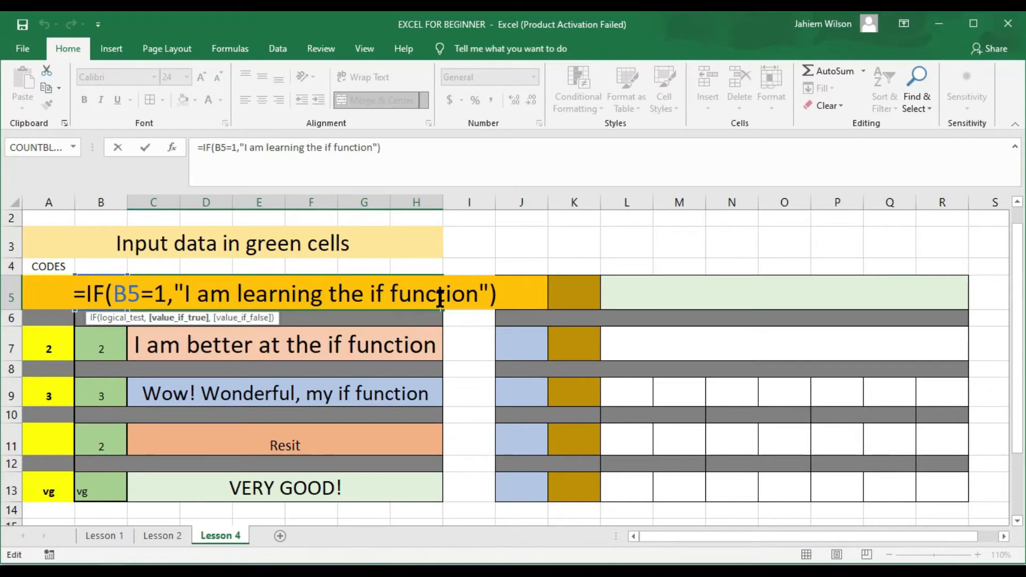
{"action": "key", "text": "ctrl+Return"}
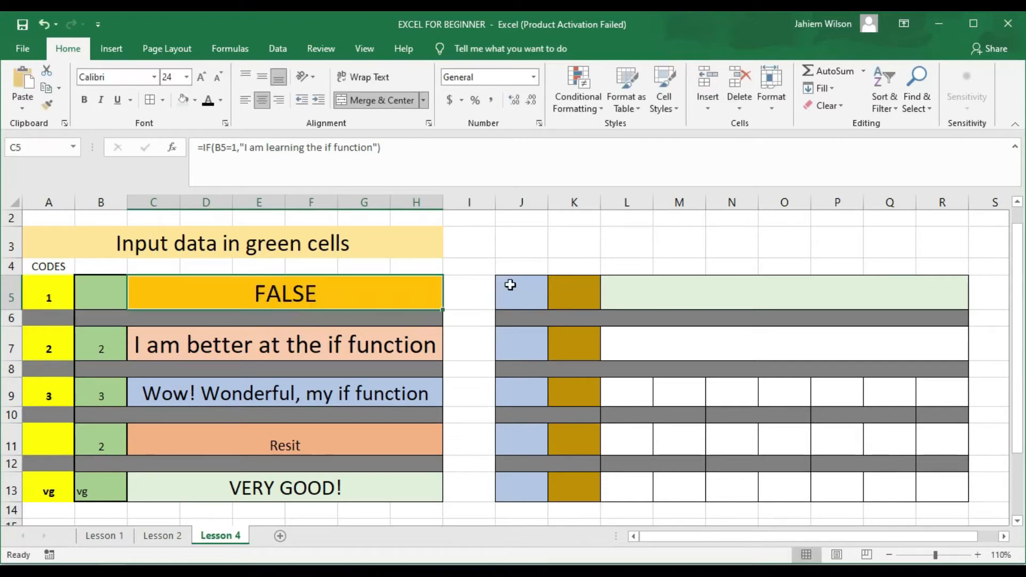
{"action": "left_click", "coordinate": [580, 291]}
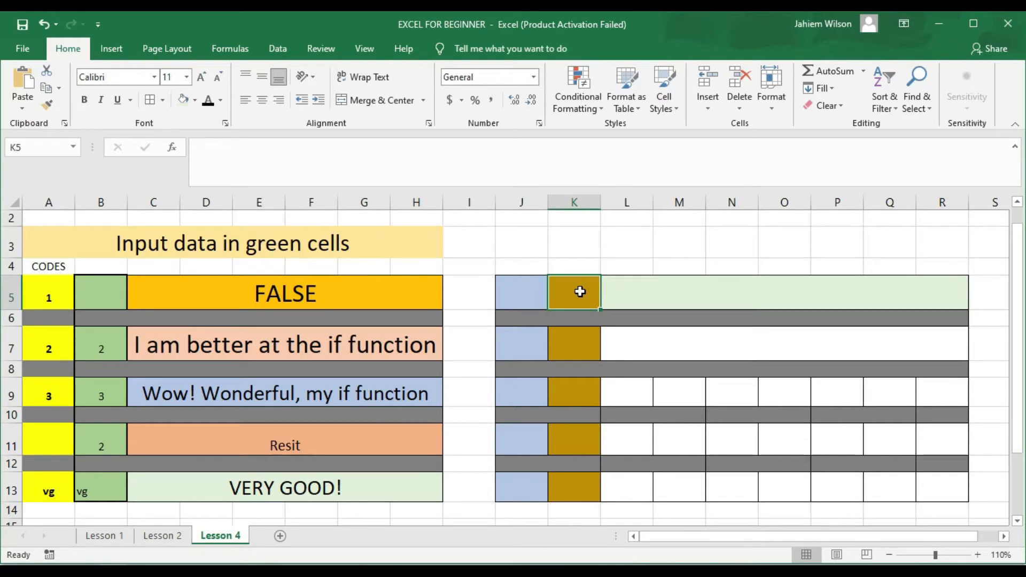
Step: Enter =IF(K5=1,"I am learning the IF Function.") in merged cell L5
{"action": "left_click", "coordinate": [626, 296]}
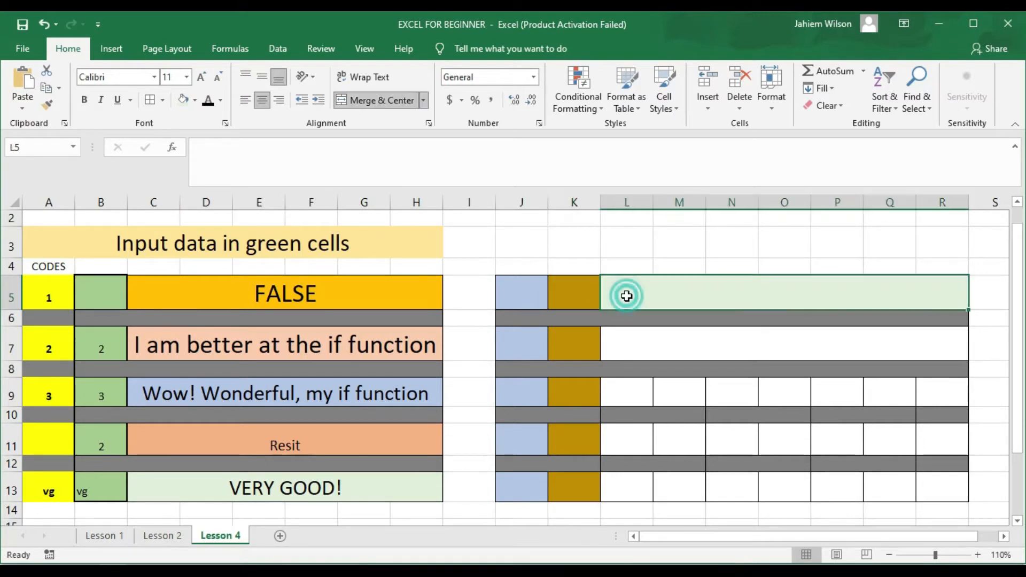
{"action": "type", "text": "="}
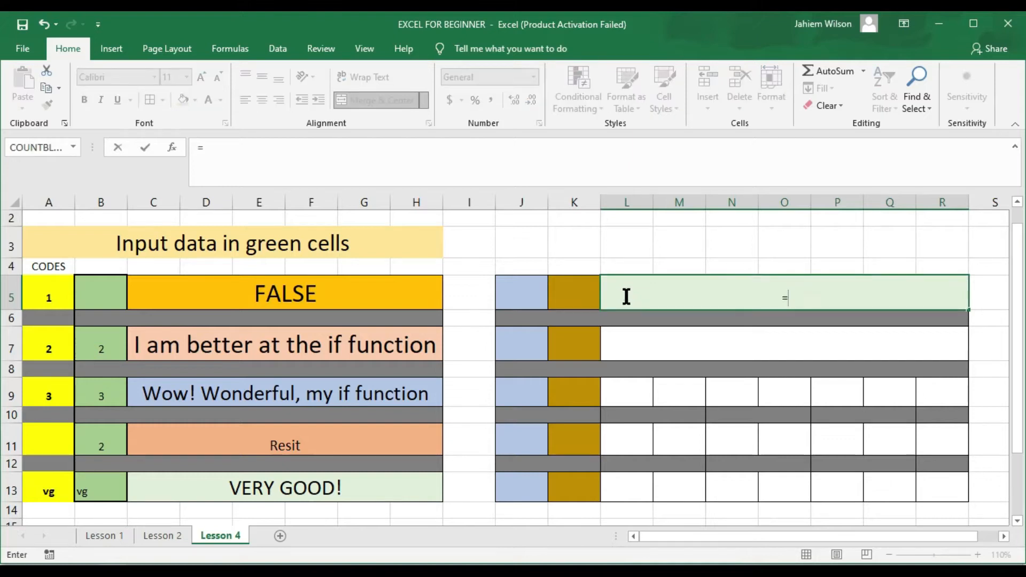
{"action": "type", "text": "if"}
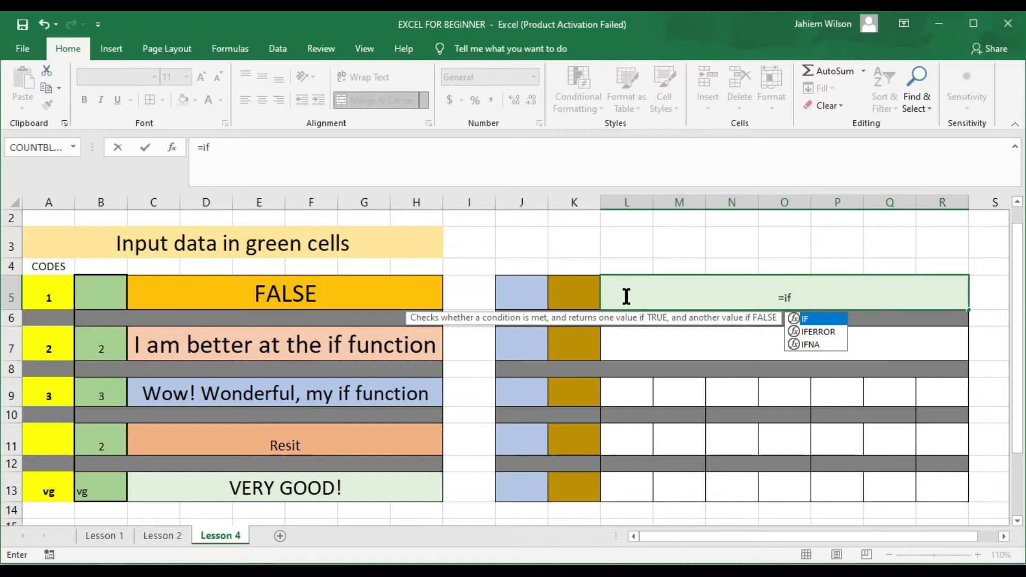
{"action": "type", "text": "("}
{"action": "left_click", "coordinate": [566, 301]}
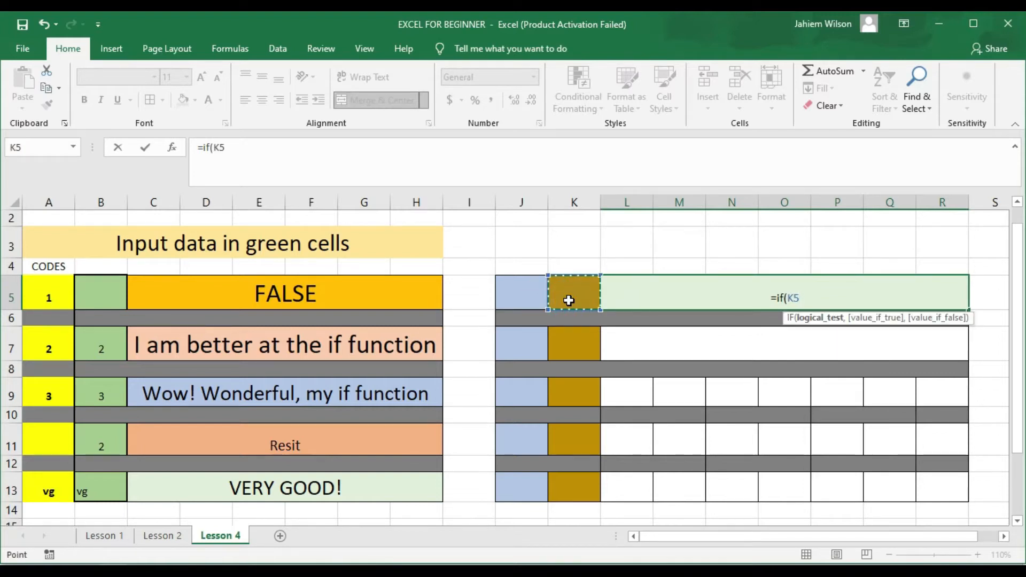
{"action": "type", "text": "=1"}
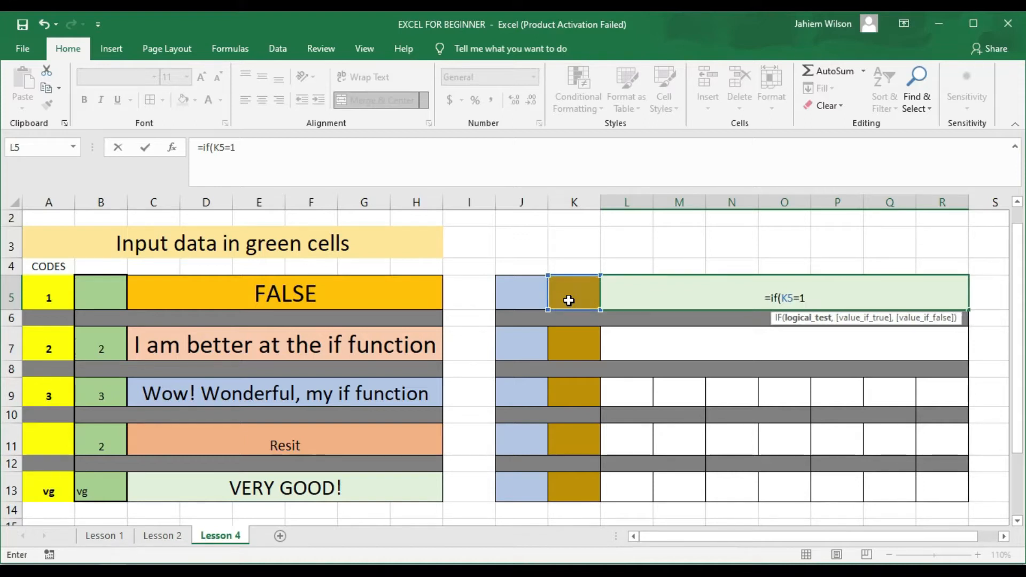
{"action": "type", "text": ","}
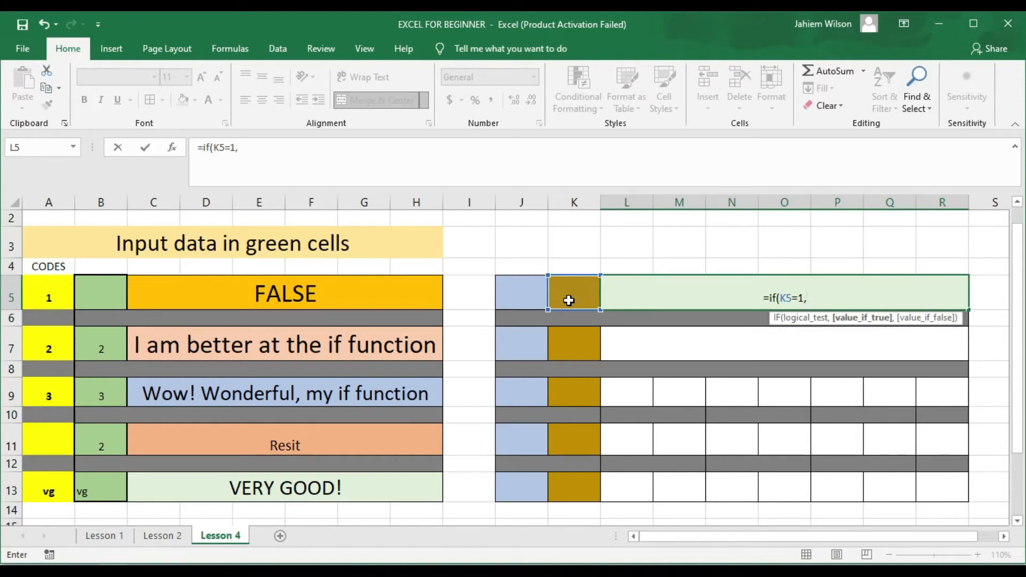
{"action": "type", "text": "\"\""}
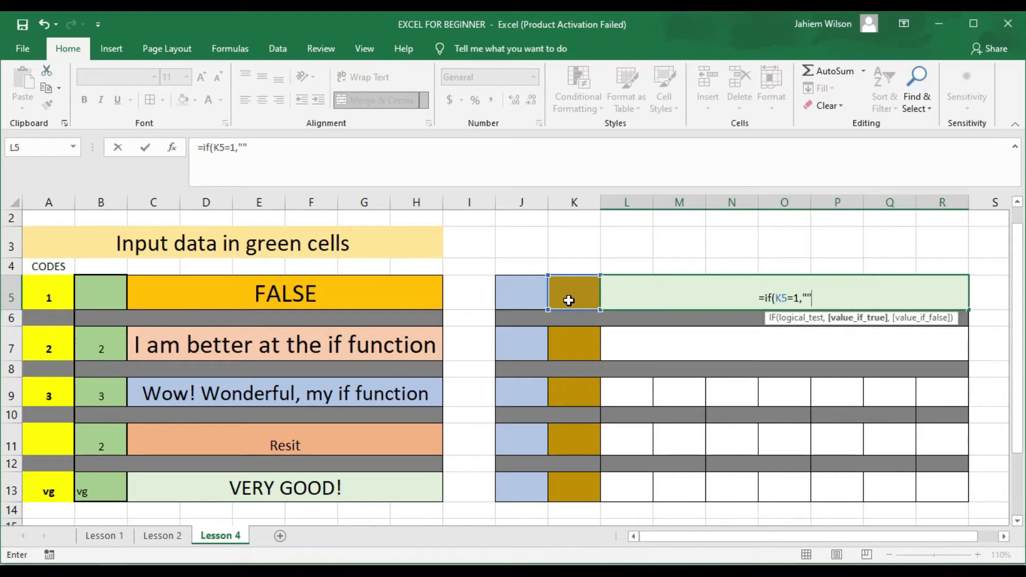
{"action": "left_click", "coordinate": [569, 300]}
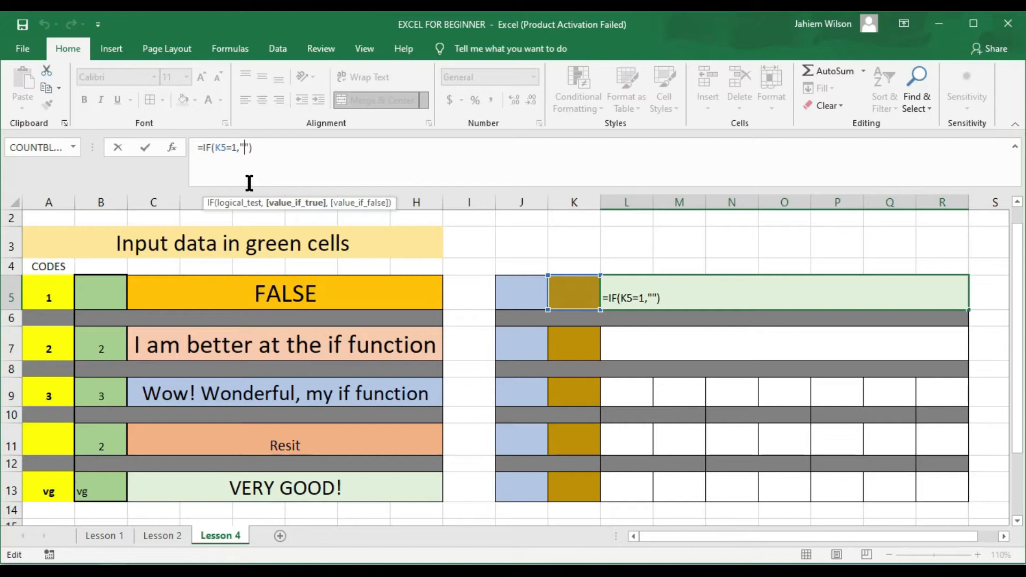
{"action": "type", "text": "I am learning"}
{"action": "type", "text": " the "}
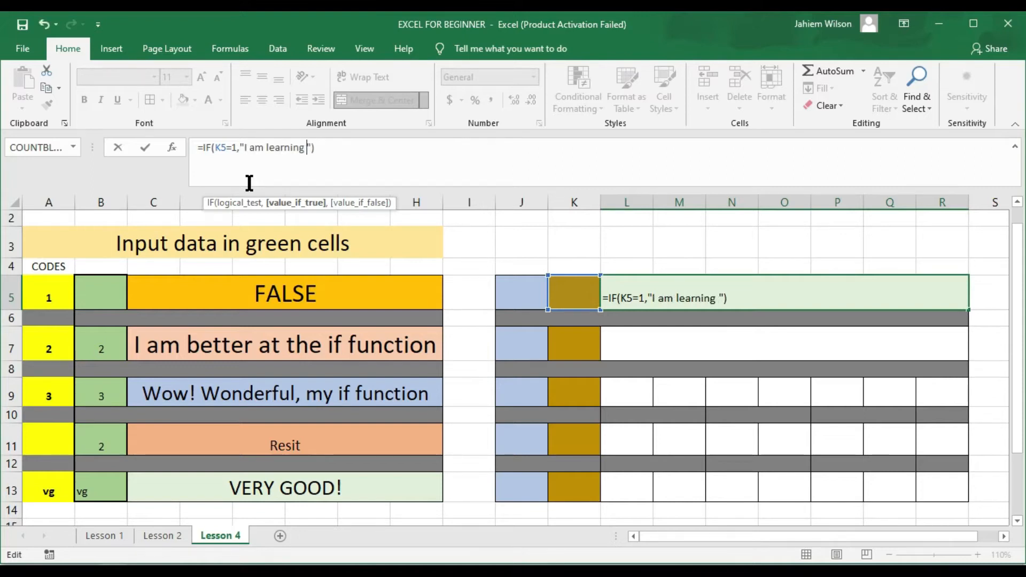
{"action": "type", "text": "I"}
{"action": "type", "text": "F Fu"}
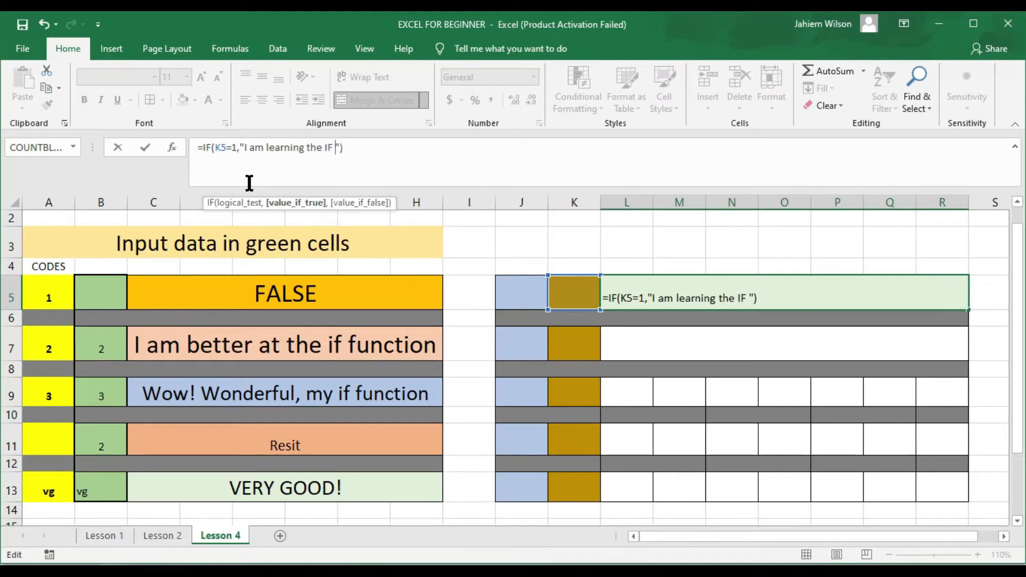
{"action": "type", "text": "nction"}
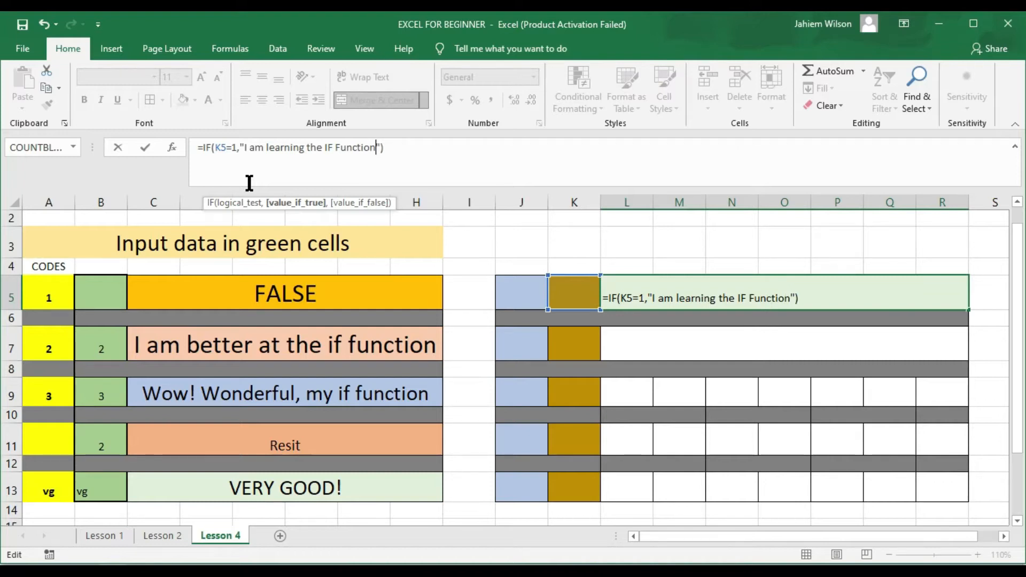
{"action": "type", "text": "."}
{"action": "key", "text": "Return"}
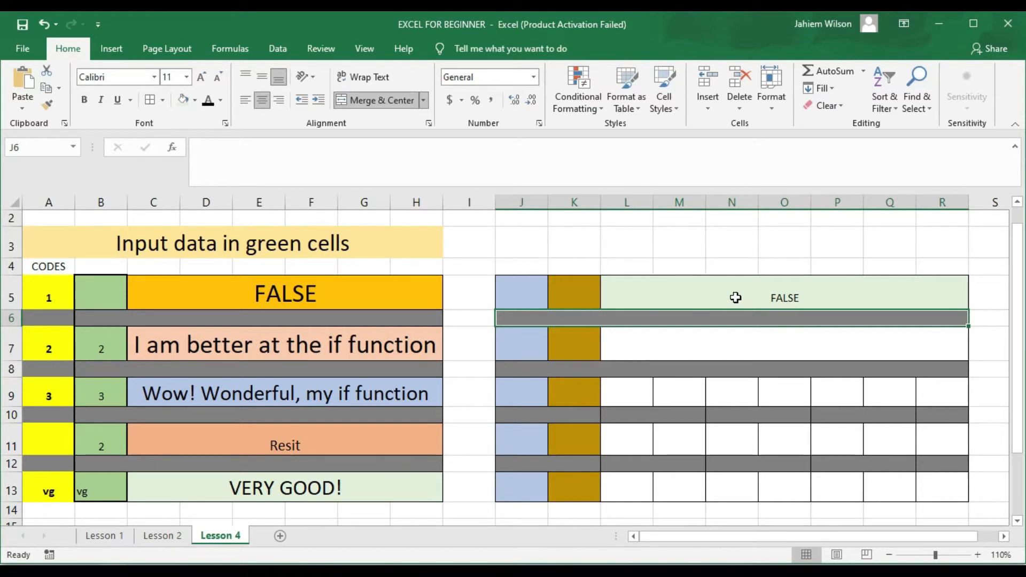
Step: Test K5 with code 1 to show the L5 message, then change K5 to 2
{"action": "left_click", "coordinate": [578, 293]}
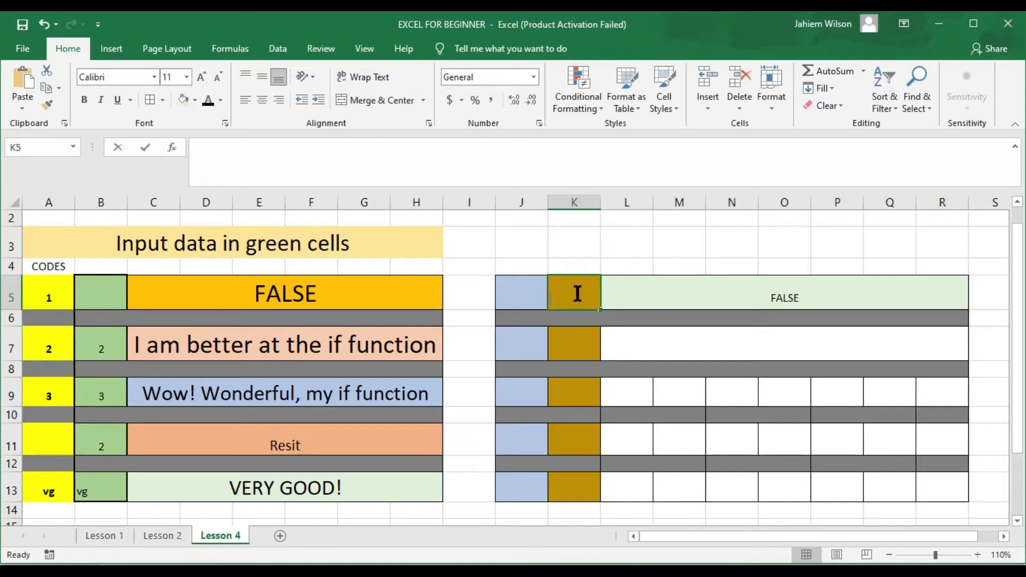
{"action": "type", "text": "1"}
{"action": "key", "text": "Return"}
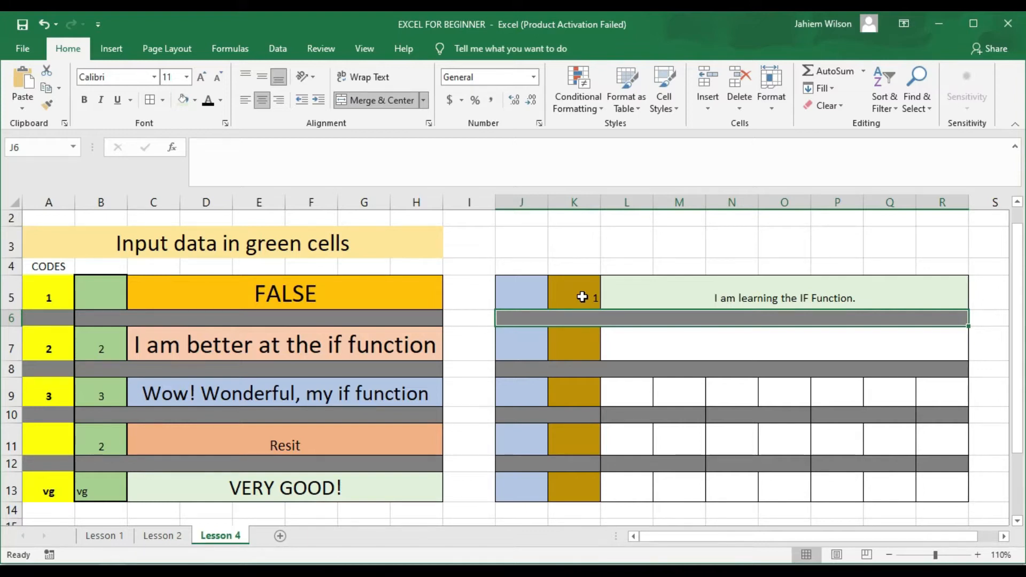
{"action": "left_click", "coordinate": [583, 296]}
{"action": "type", "text": "2"}
{"action": "key", "text": "Return"}
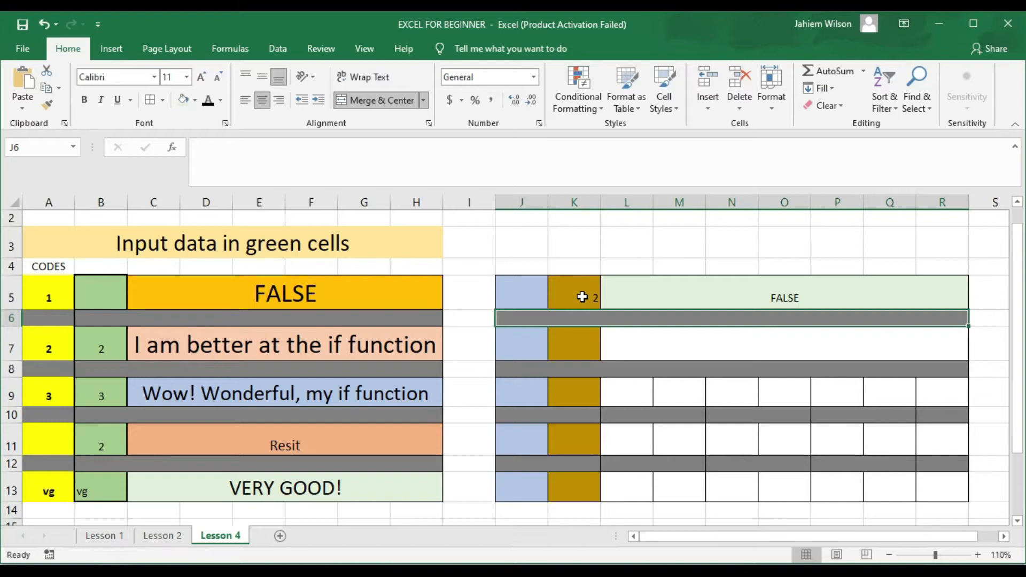
{"action": "left_click", "coordinate": [567, 345]}
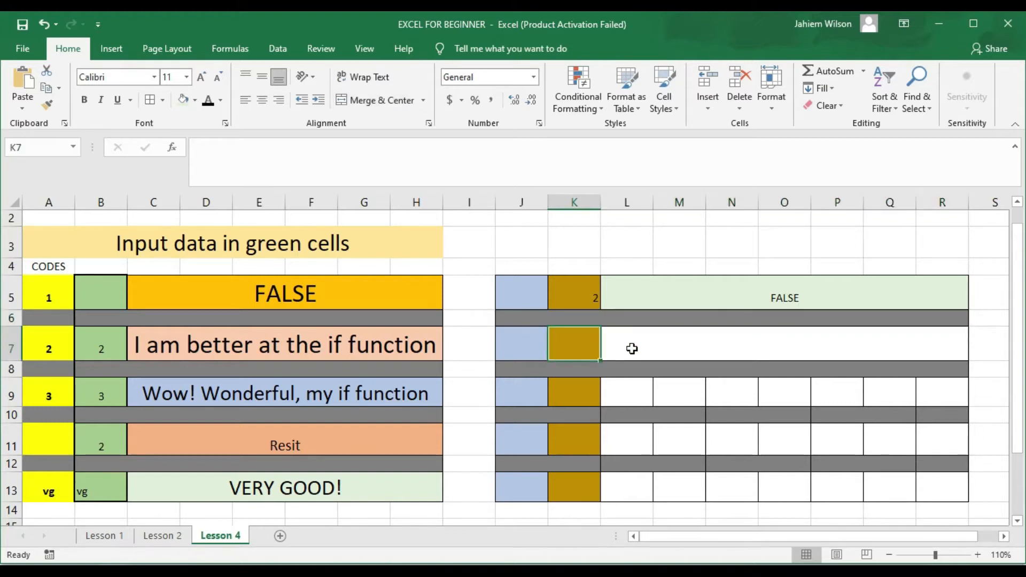
{"action": "left_click", "coordinate": [276, 345]}
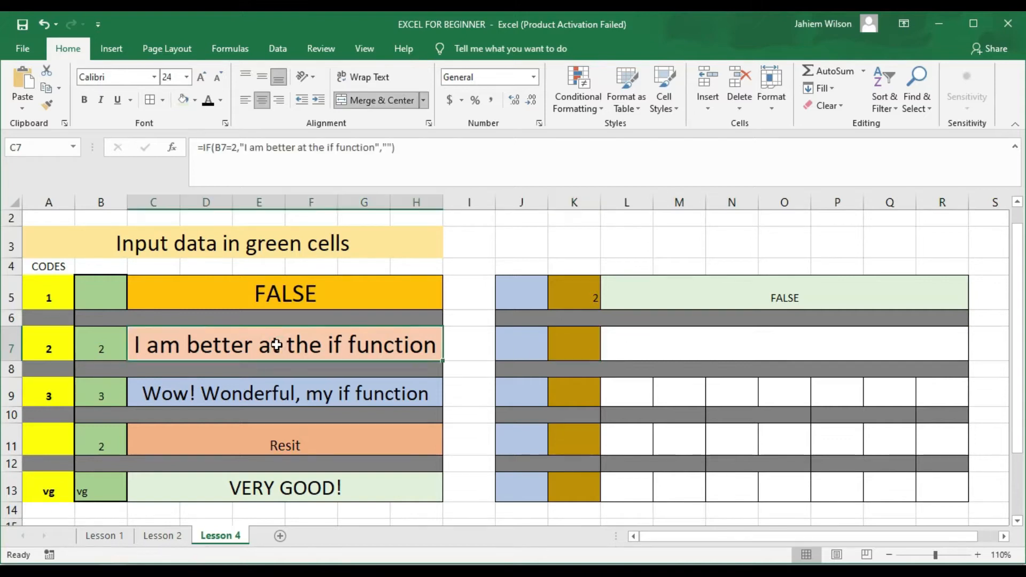
{"action": "double_click", "coordinate": [276, 344]}
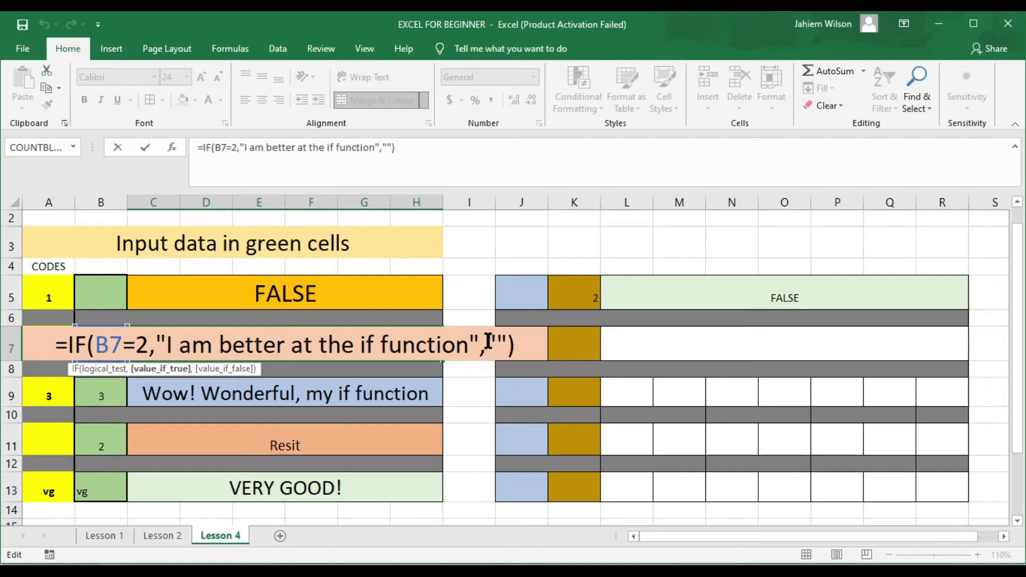
{"action": "left_click", "coordinate": [631, 338]}
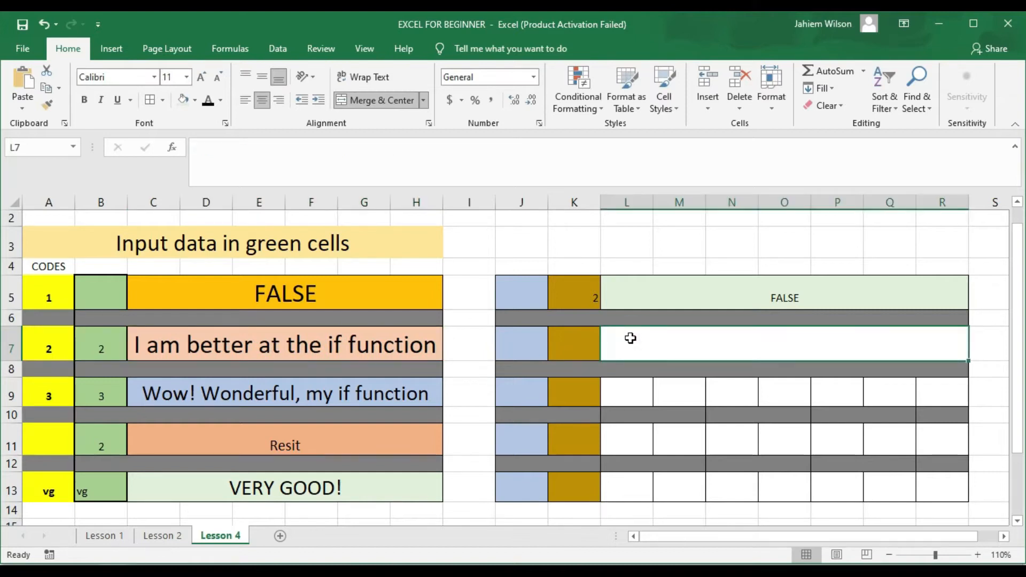
Step: Enter =IF(K7=2,"I am better at the if Function.","") in merged cell L7
{"action": "type", "text": "="}
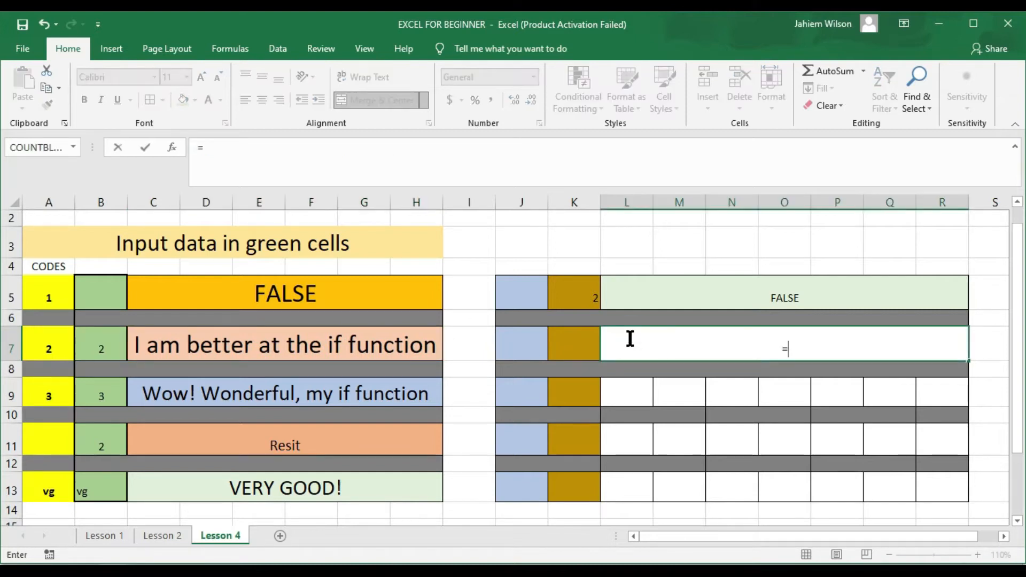
{"action": "type", "text": "if"}
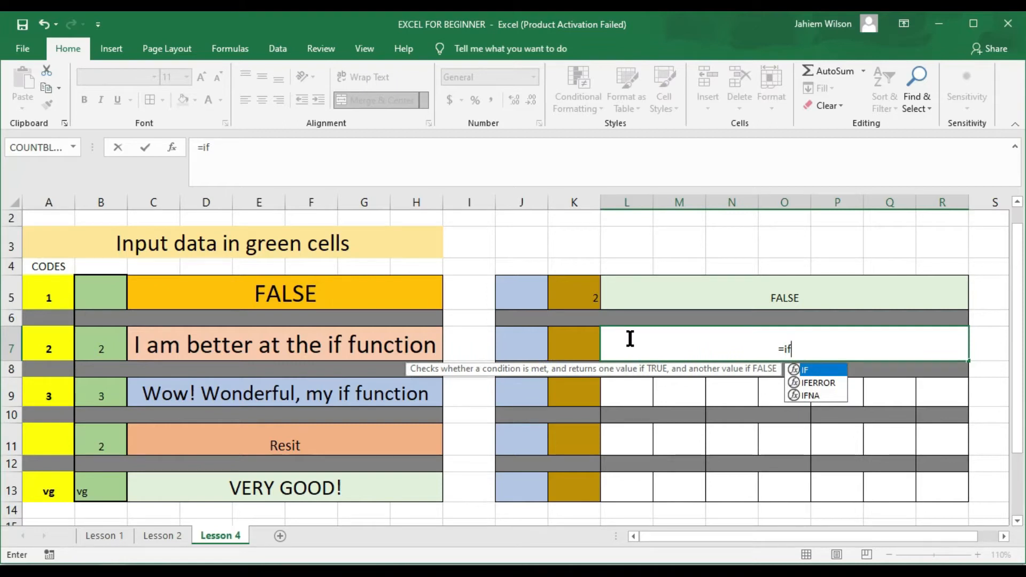
{"action": "type", "text": "("}
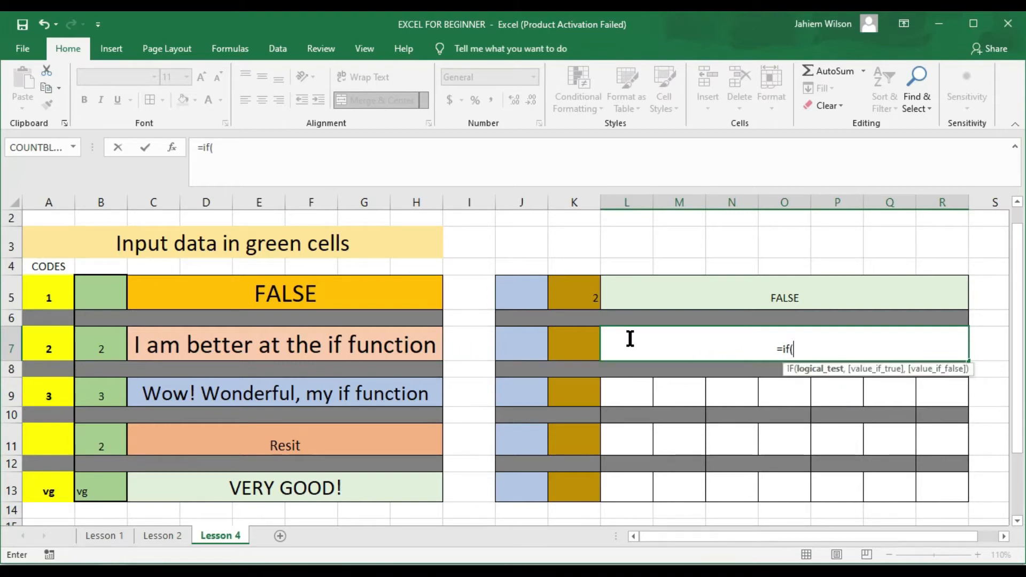
{"action": "left_click", "coordinate": [579, 346]}
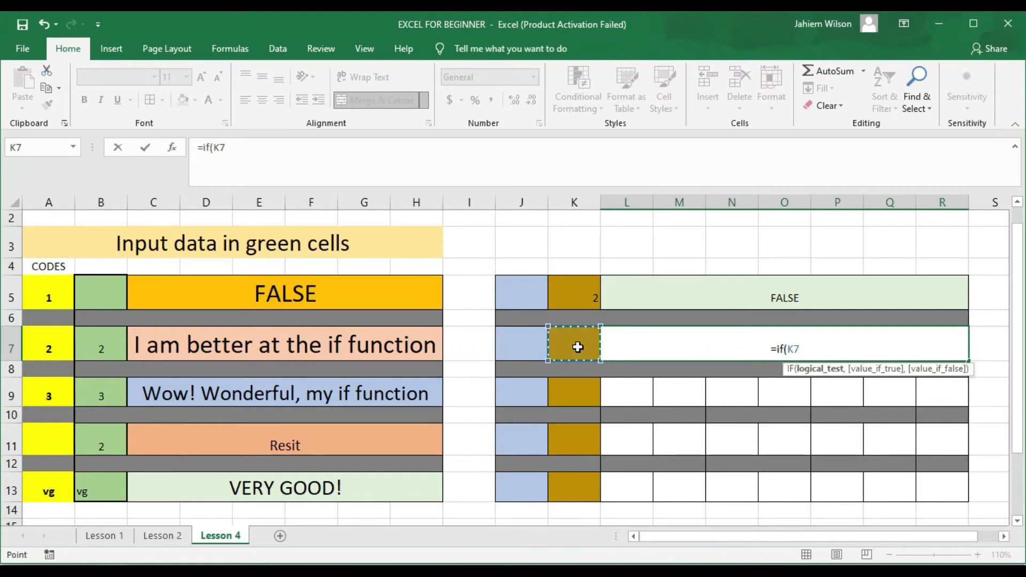
{"action": "type", "text": "="}
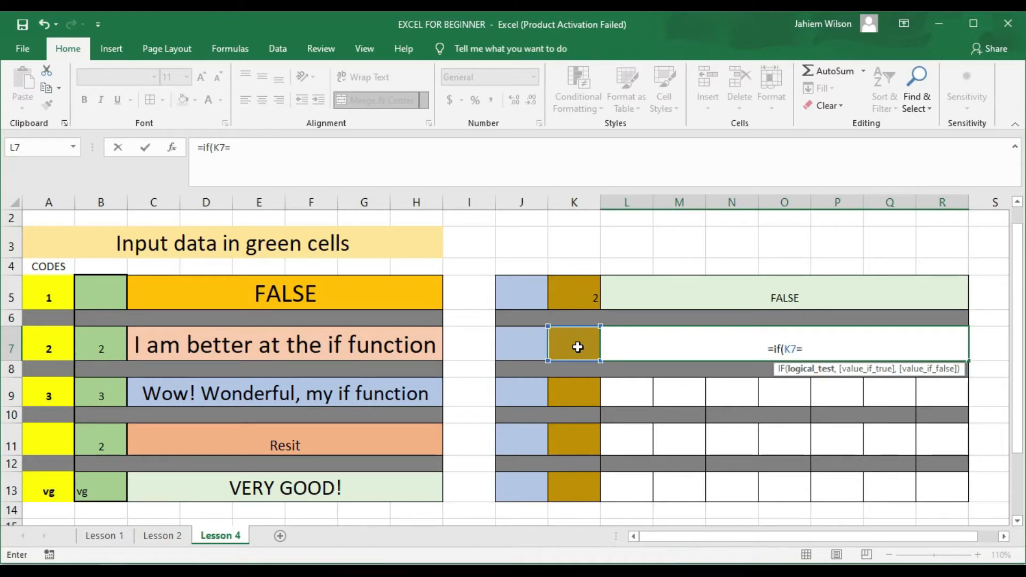
{"action": "type", "text": "2"}
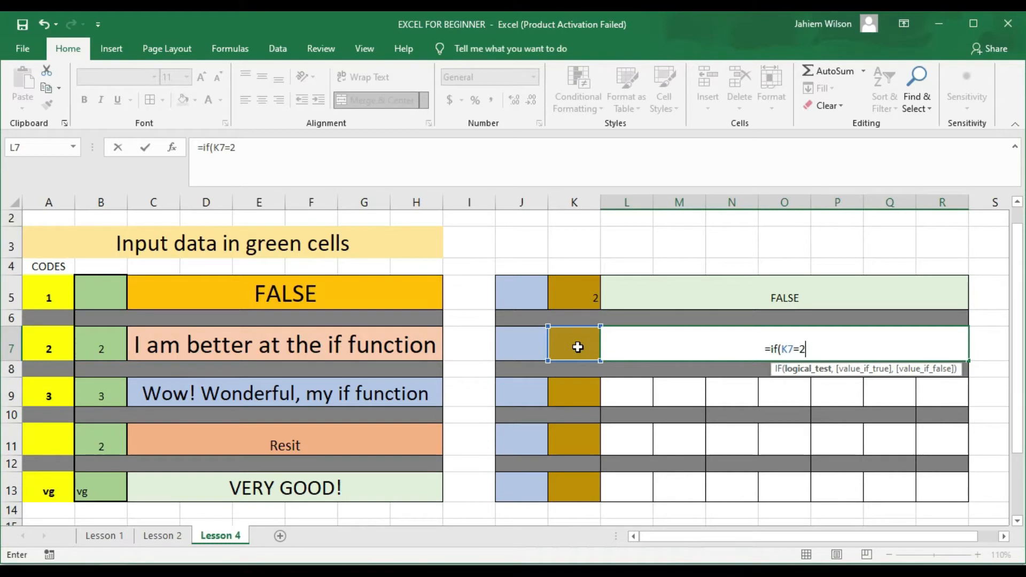
{"action": "type", "text": ","}
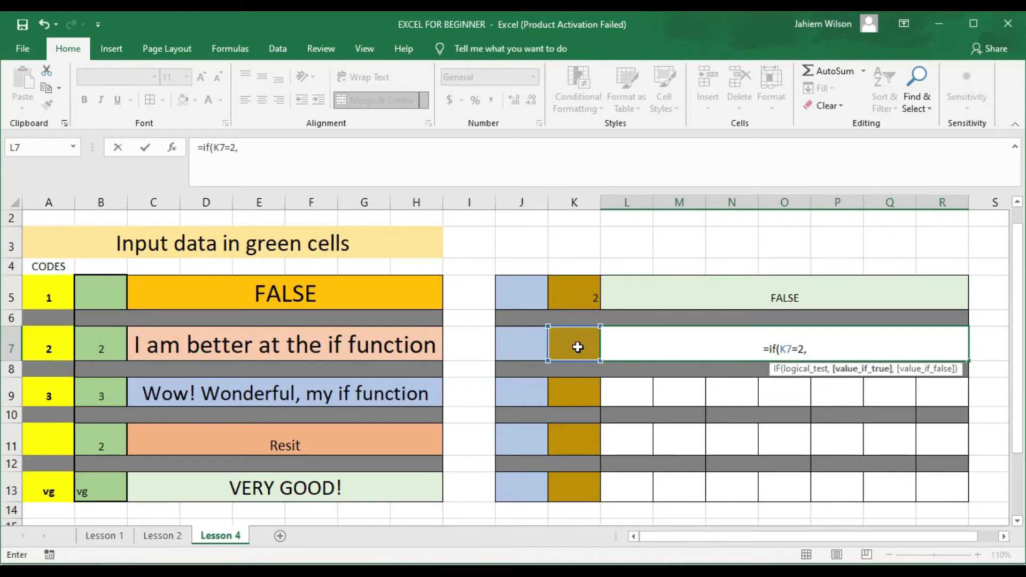
{"action": "type", "text": "\""}
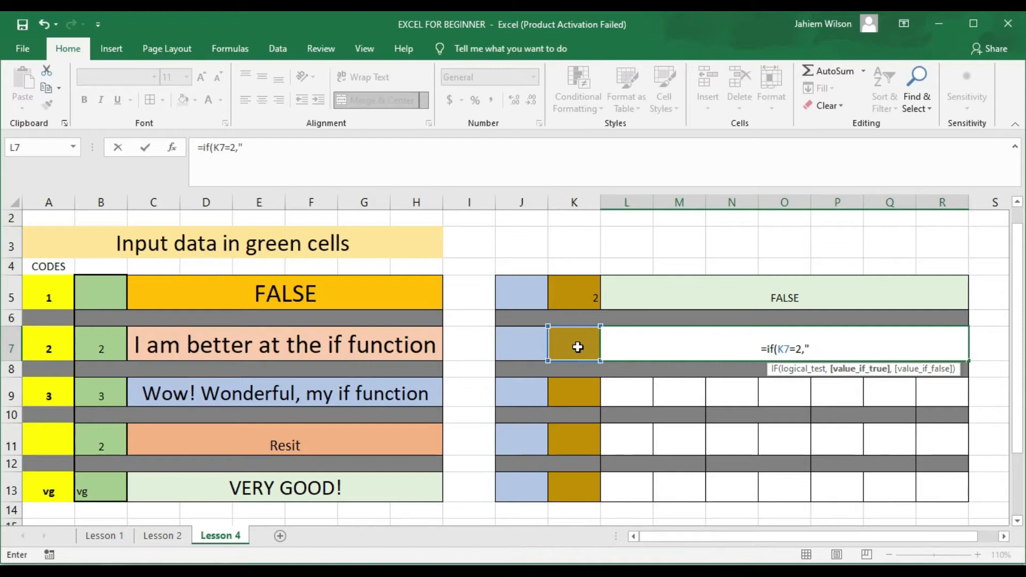
{"action": "type", "text": "I am better at the if"}
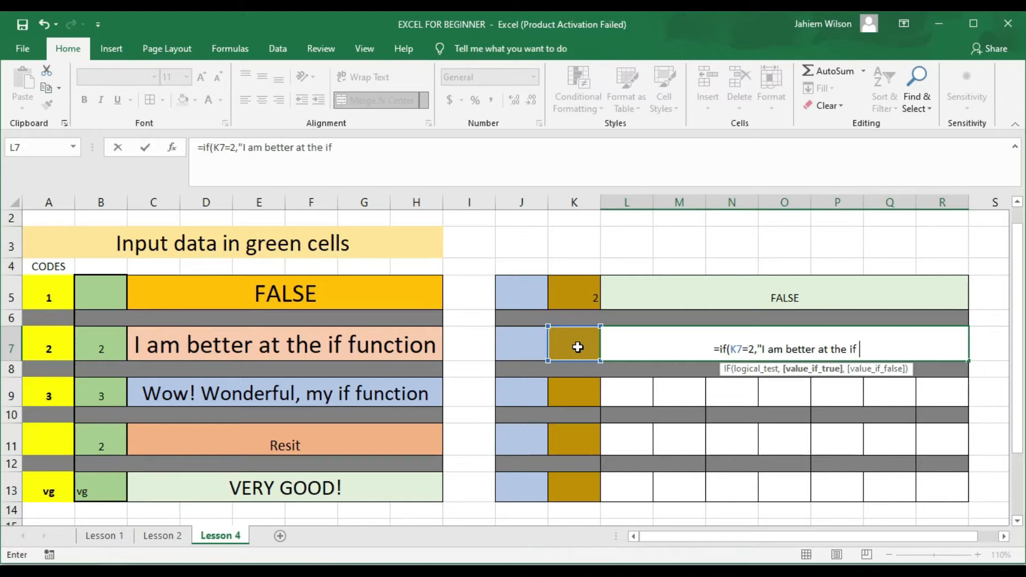
{"action": "type", "text": " Fun"}
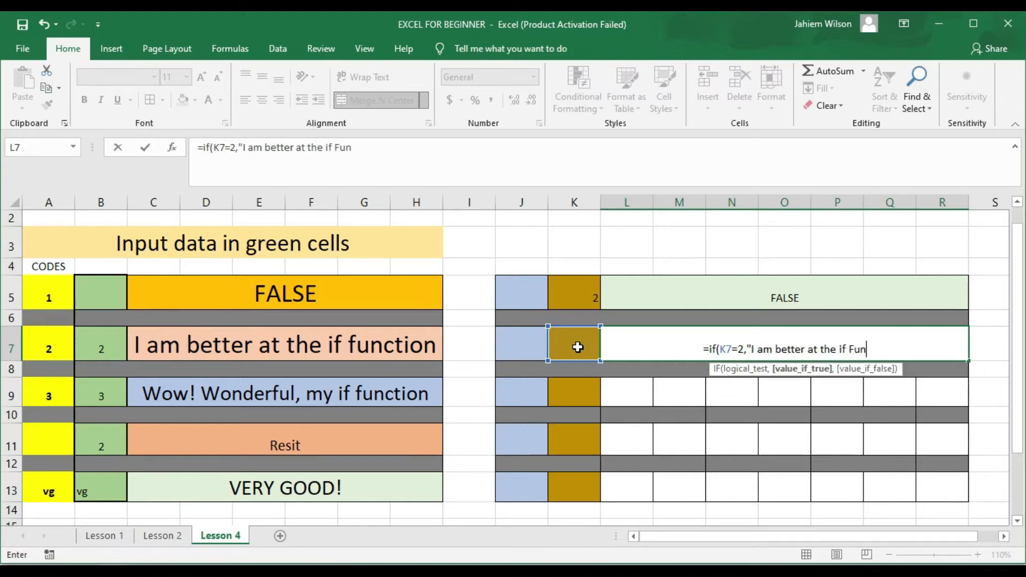
{"action": "type", "text": "ction"}
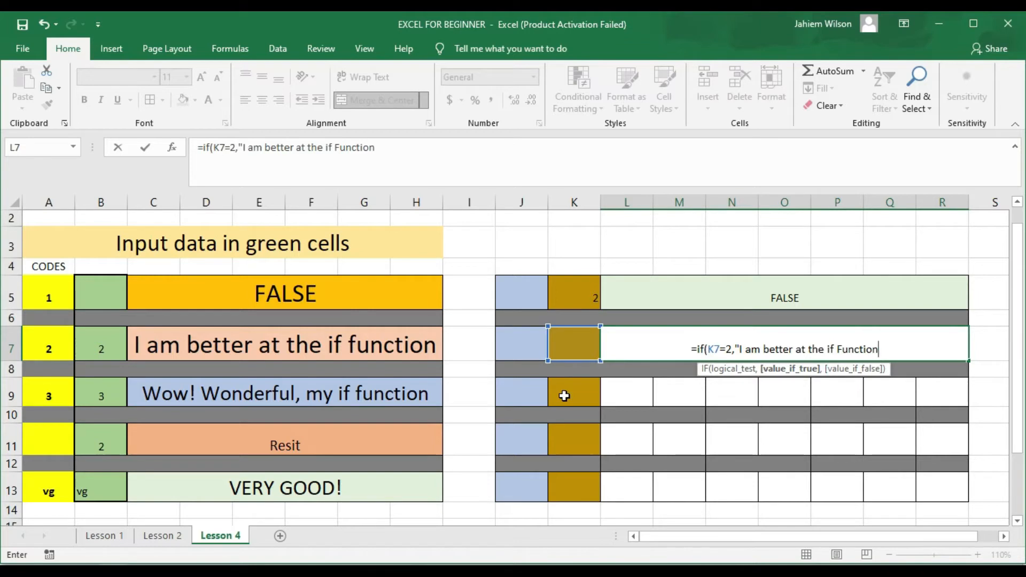
{"action": "type", "text": "."}
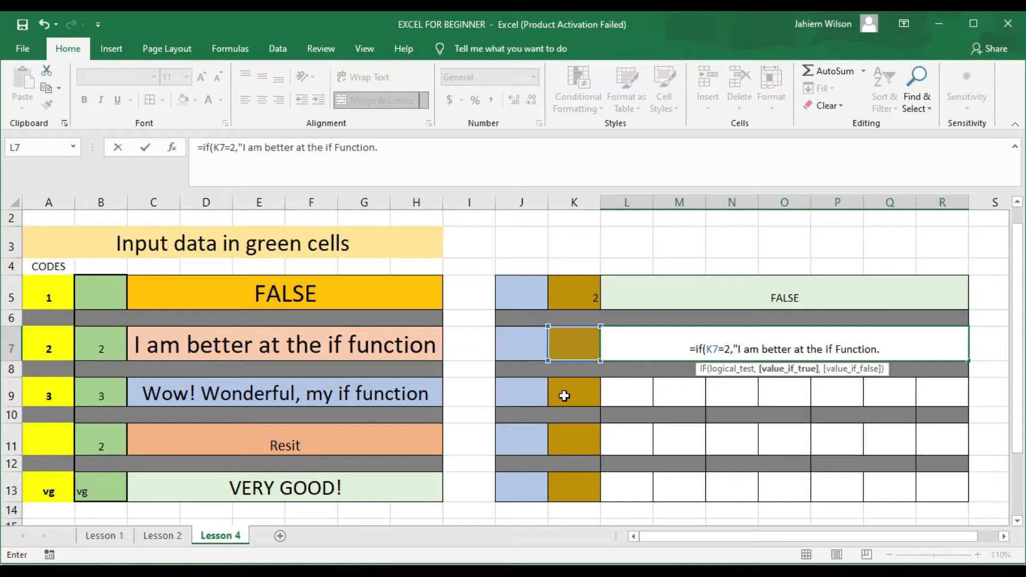
{"action": "type", "text": "\""}
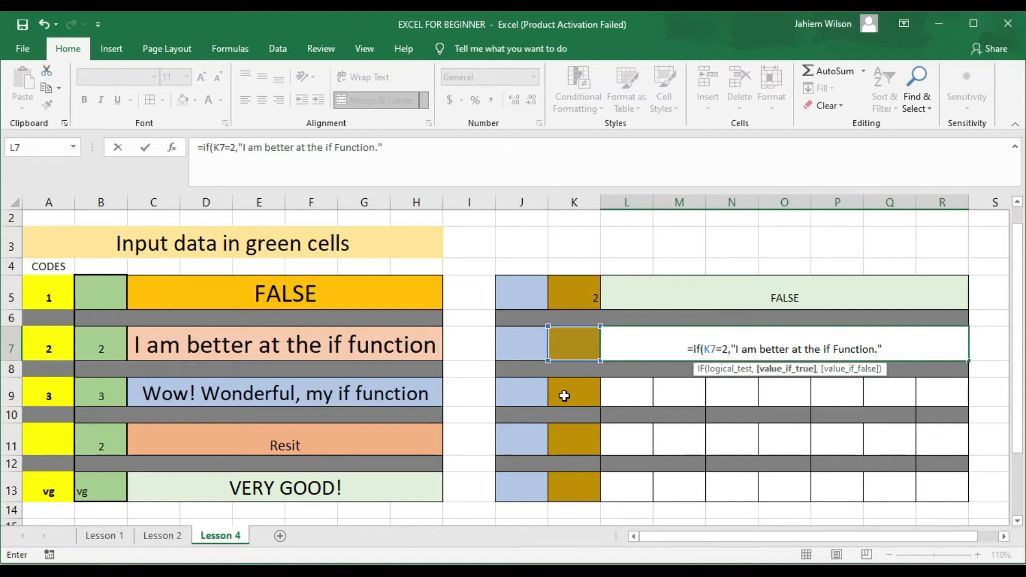
{"action": "type", "text": ","}
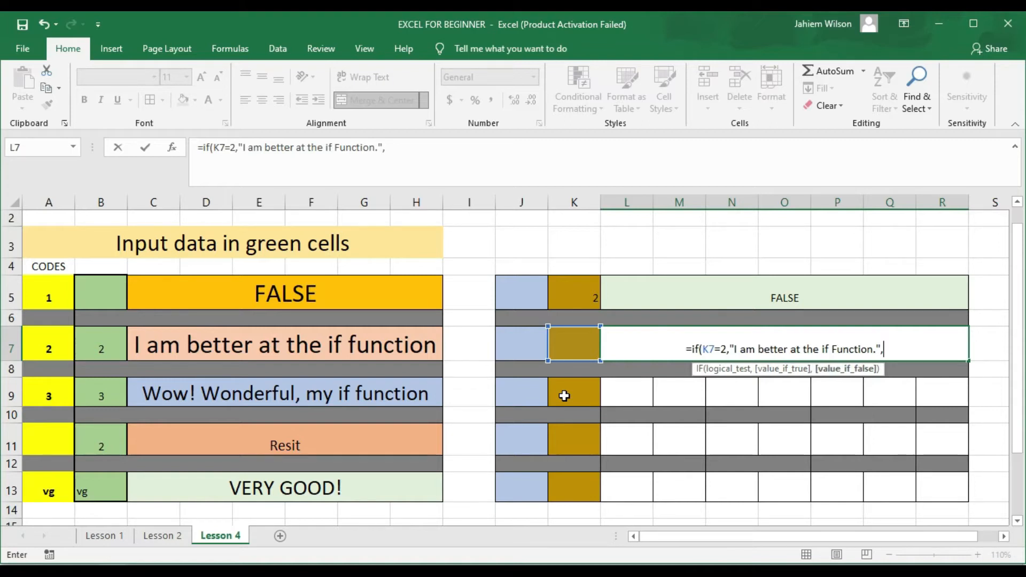
{"action": "type", "text": "\""}
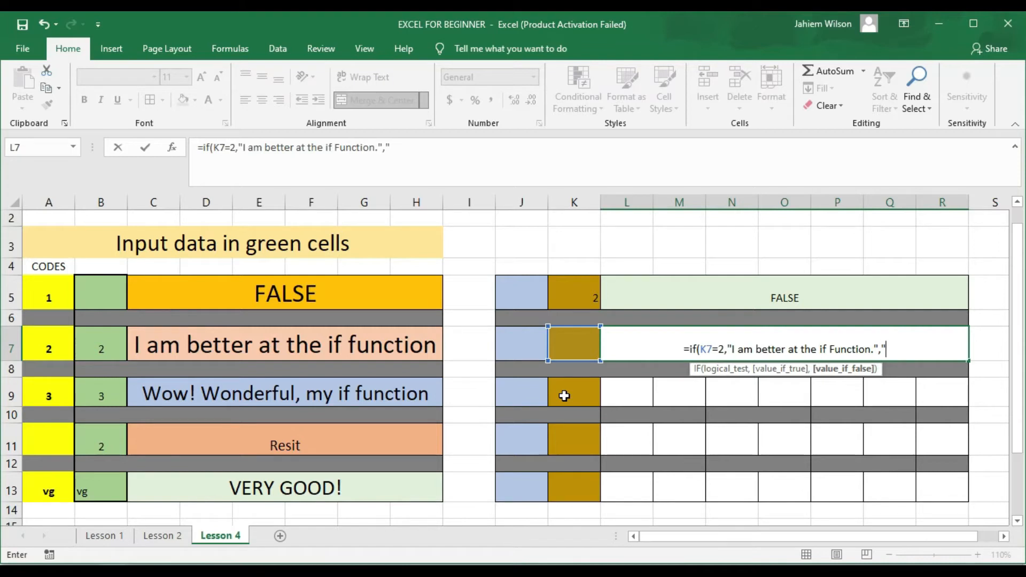
{"action": "type", "text": "\""}
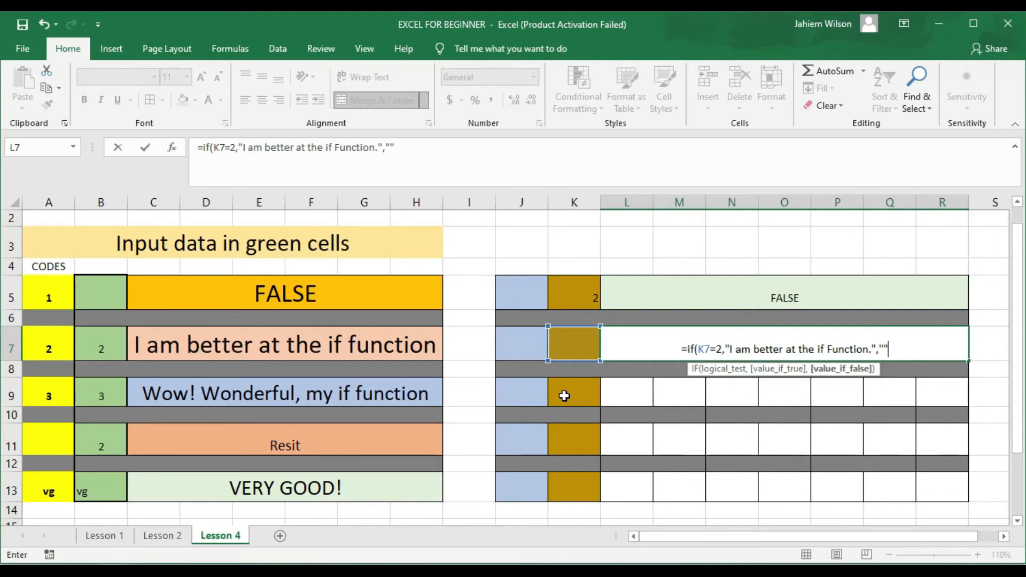
{"action": "type", "text": ")"}
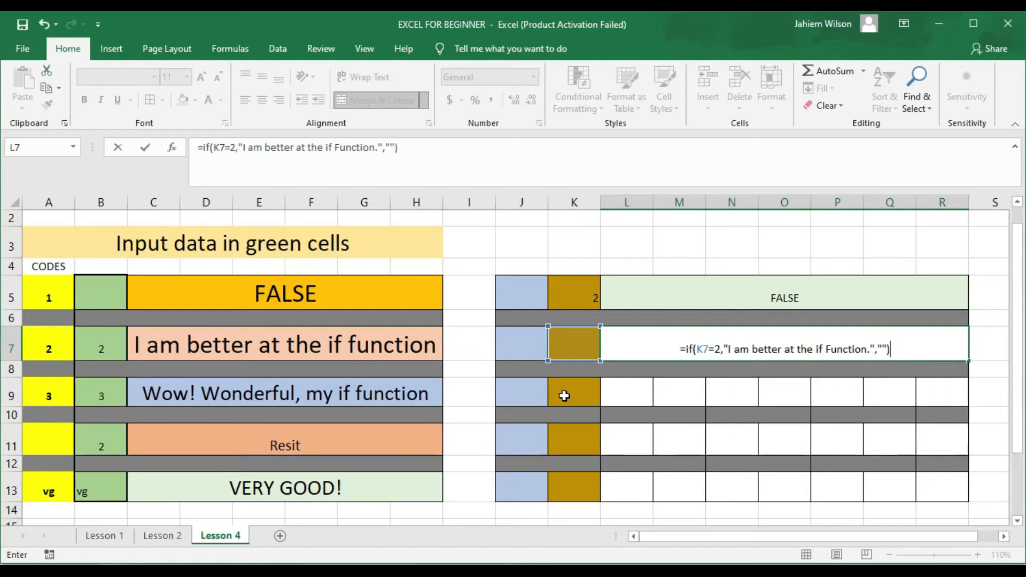
{"action": "key", "text": "Return"}
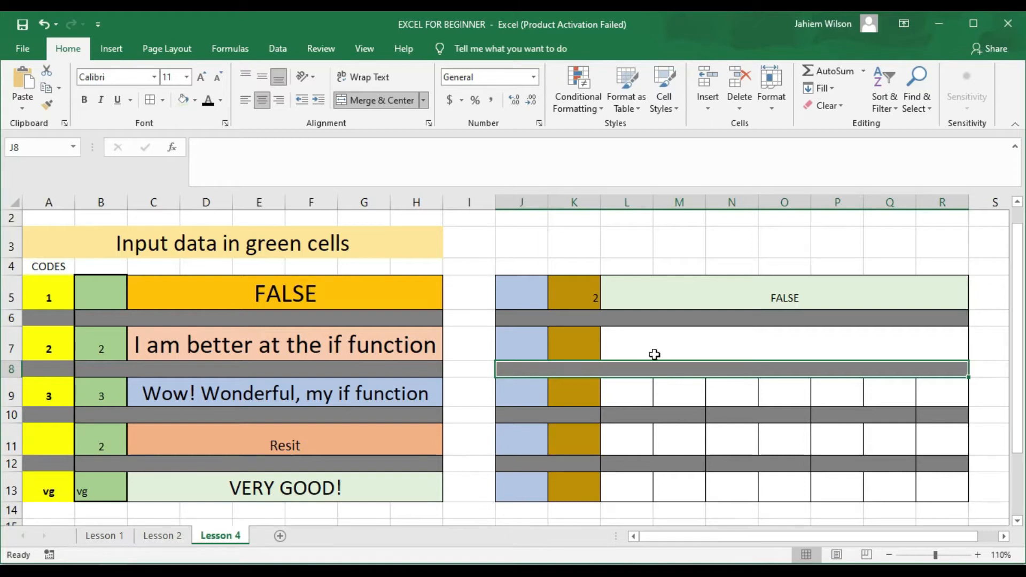
Step: Give L7 a Gold, Accent 4, Lighter 40% fill and a 14-point font size
{"action": "left_click", "coordinate": [734, 339]}
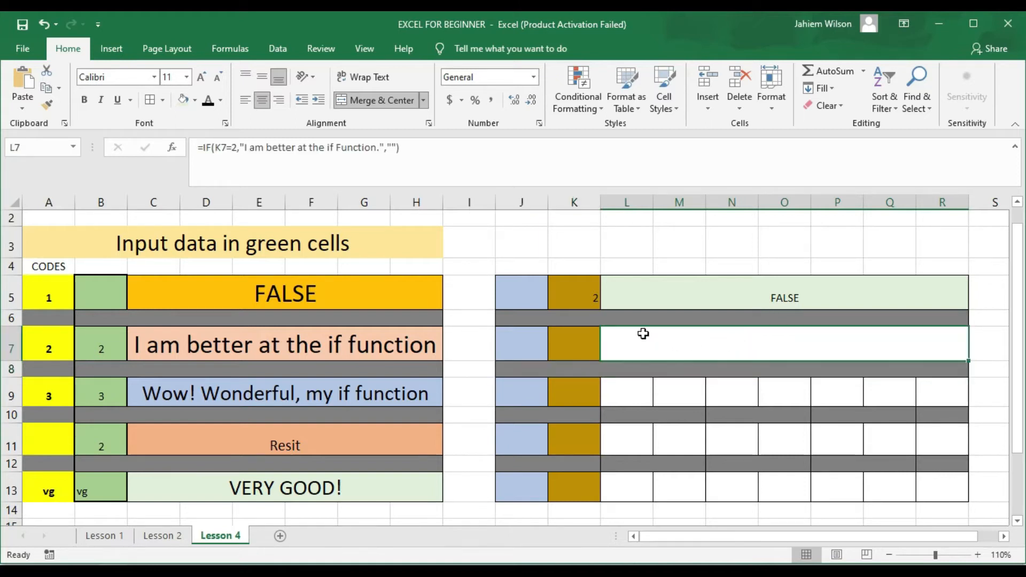
{"action": "left_click", "coordinate": [195, 99]}
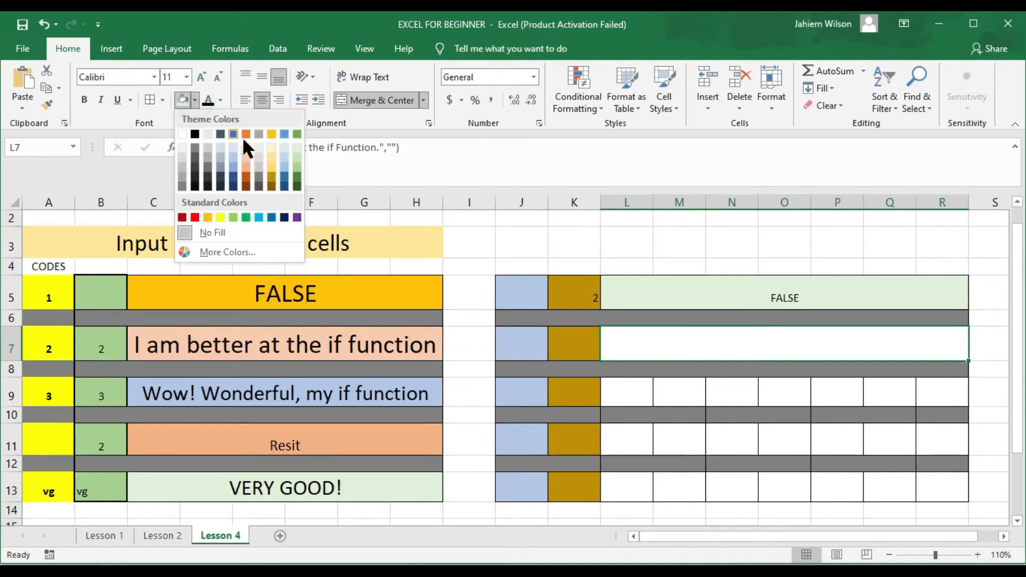
{"action": "left_click", "coordinate": [269, 164]}
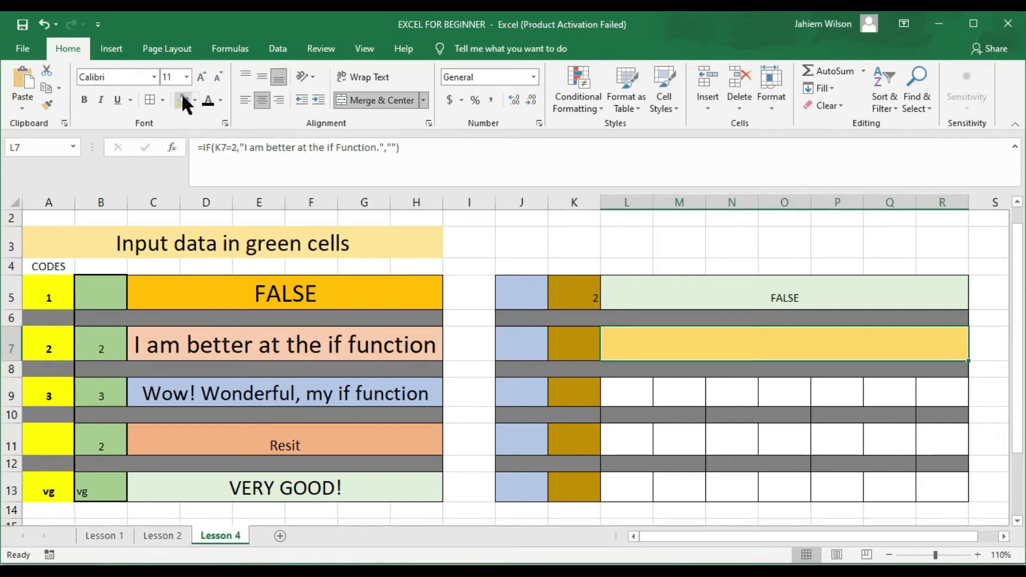
{"action": "left_click", "coordinate": [187, 76]}
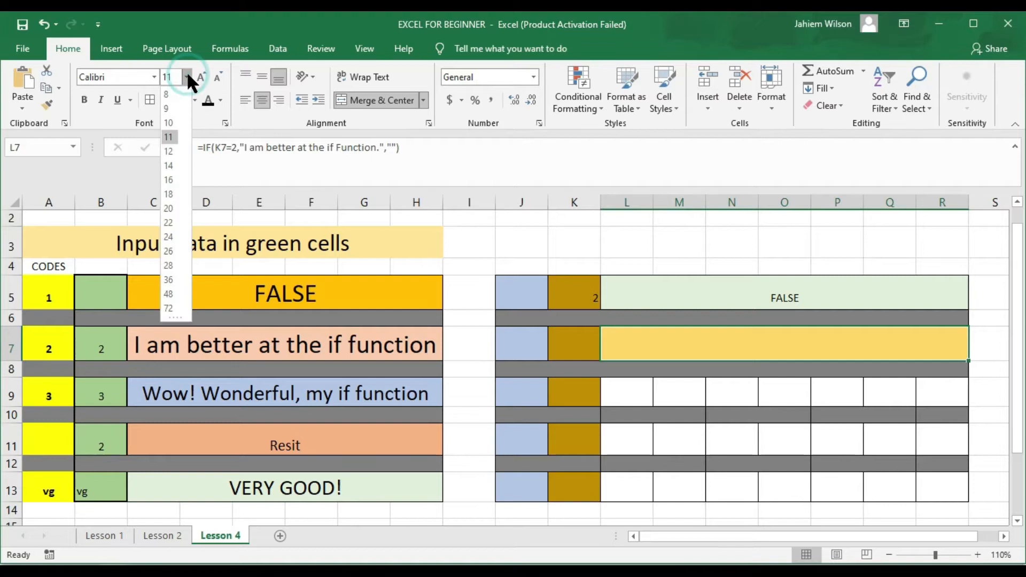
{"action": "left_click", "coordinate": [172, 168]}
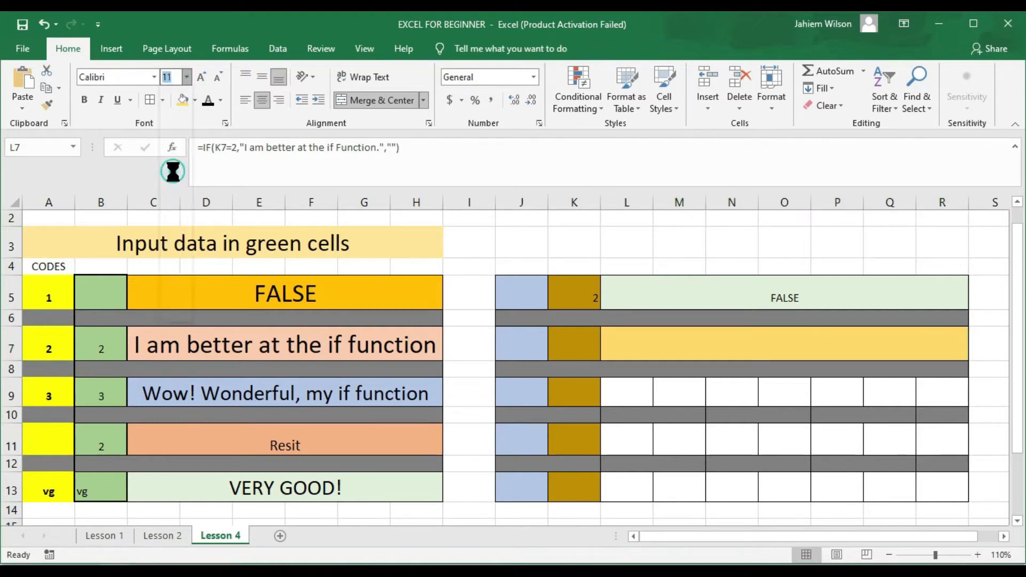
{"action": "left_click", "coordinate": [575, 350]}
Step: Enter code 2 in K7 and change K5 to 1 so both messages appear
{"action": "type", "text": "2"}
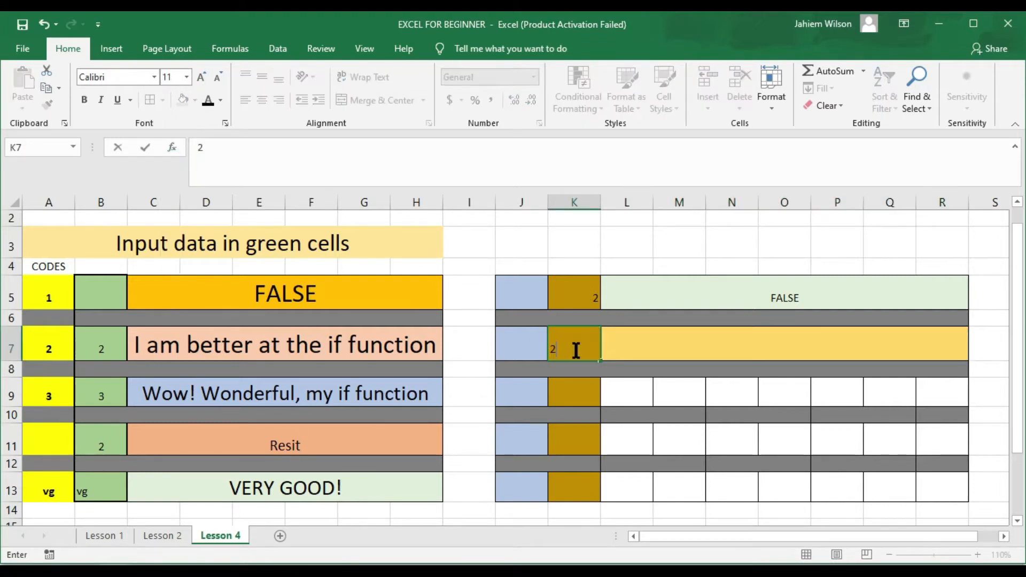
{"action": "key", "text": "Return"}
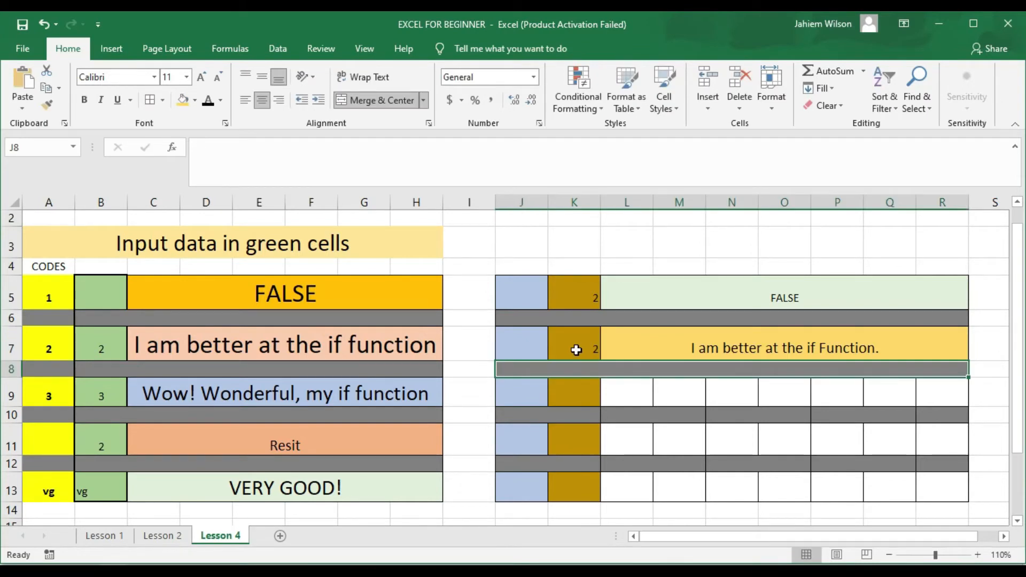
{"action": "left_click", "coordinate": [591, 302]}
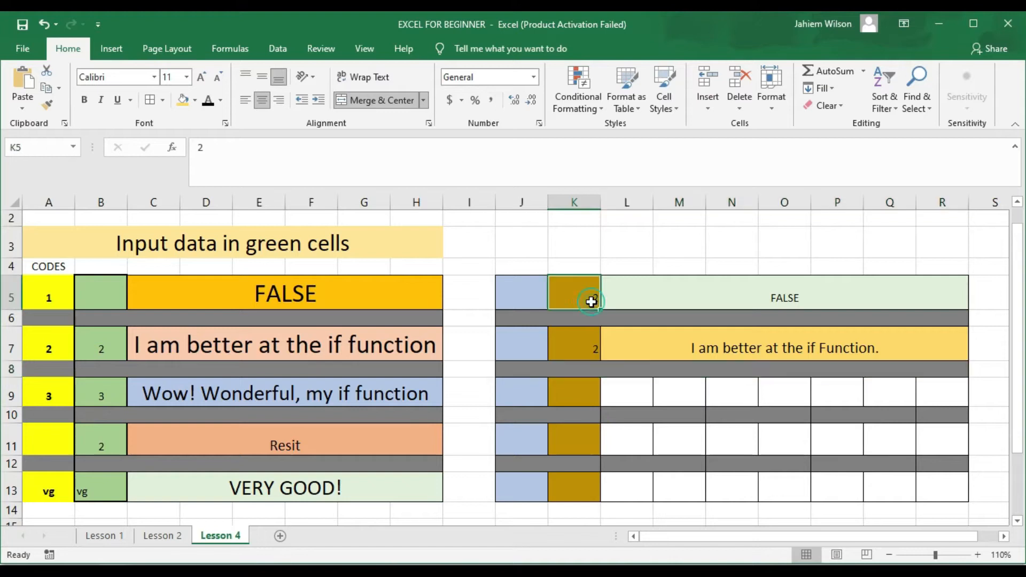
{"action": "type", "text": "1"}
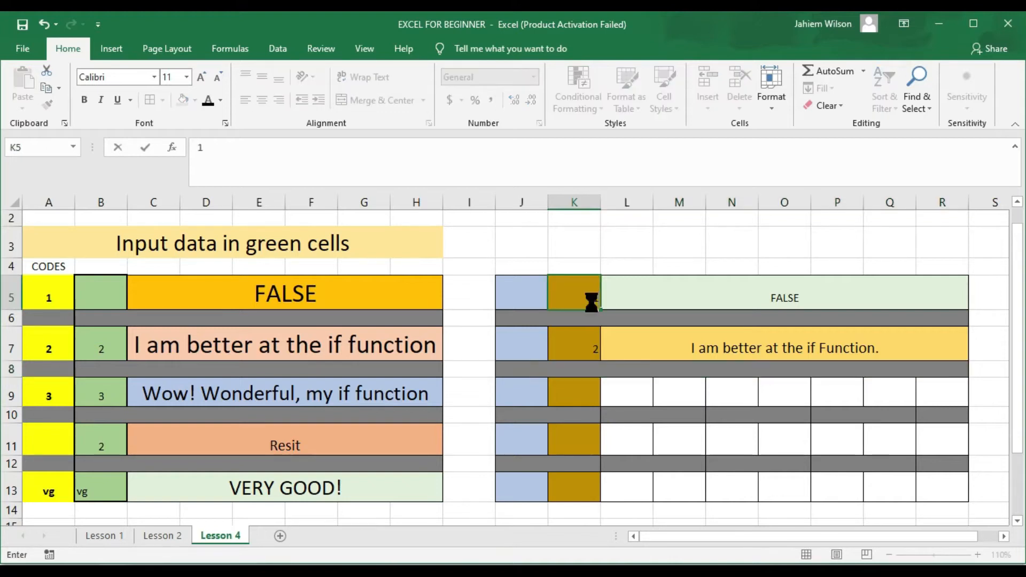
{"action": "key", "text": "Return"}
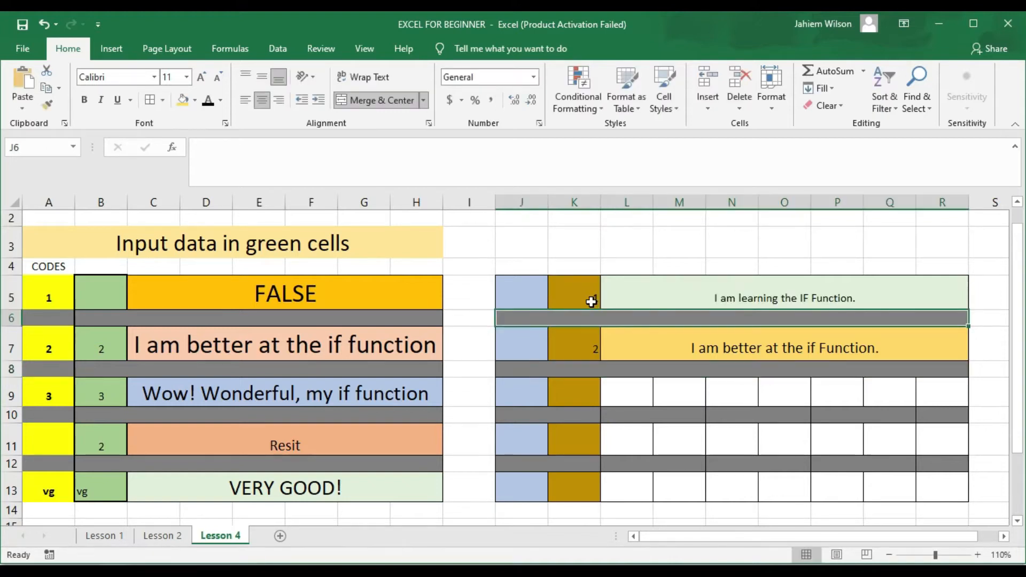
Step: Set the L5 and L7 message cells to font size 20
{"action": "left_click", "coordinate": [648, 302]}
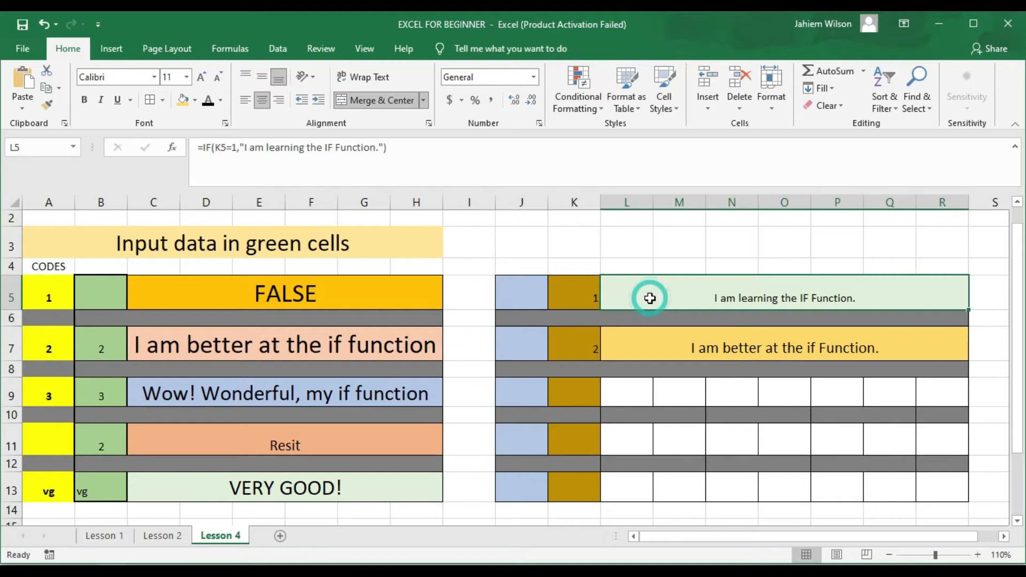
{"action": "left_click", "coordinate": [186, 77]}
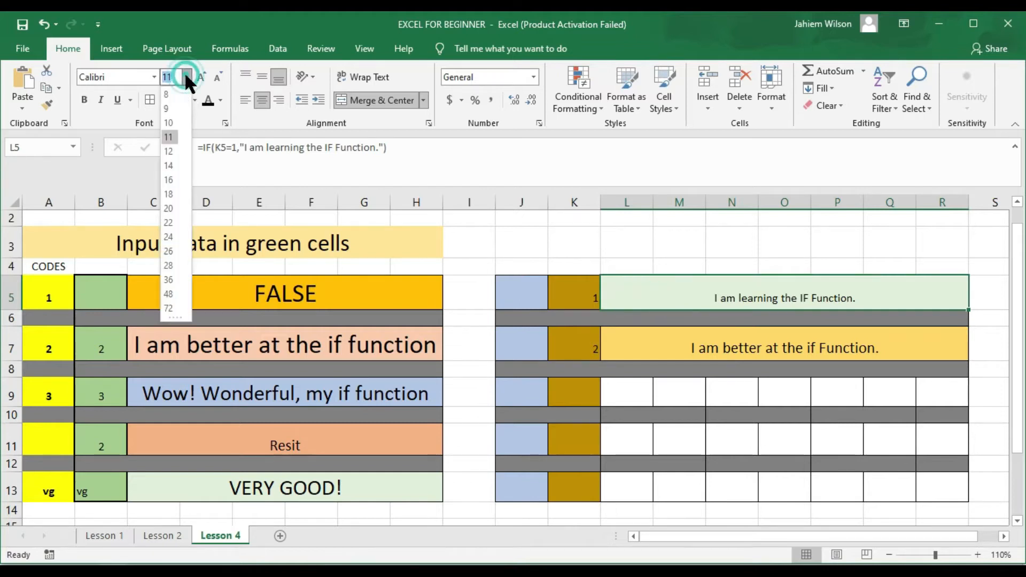
{"action": "left_click", "coordinate": [169, 206]}
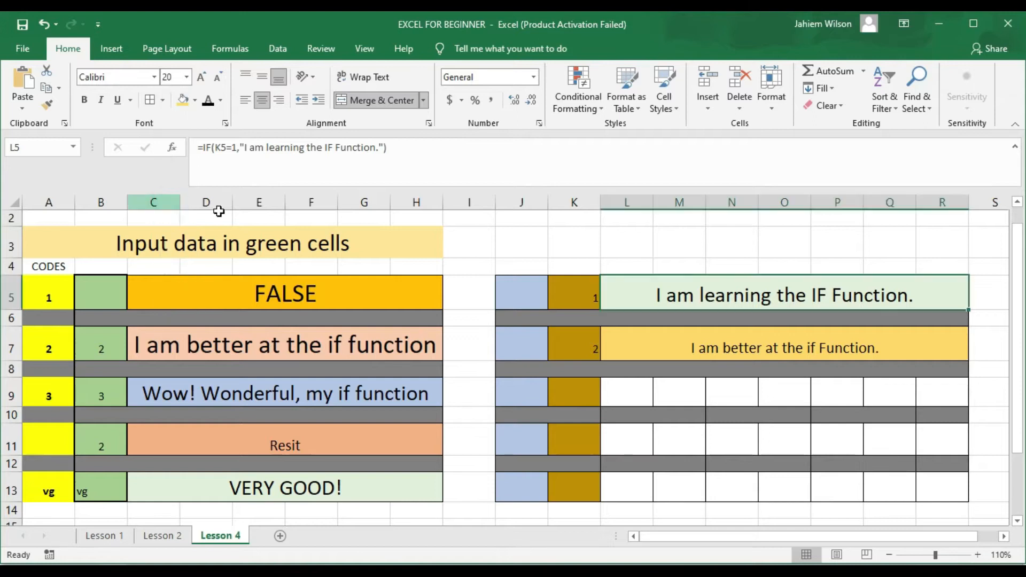
{"action": "left_click", "coordinate": [690, 335]}
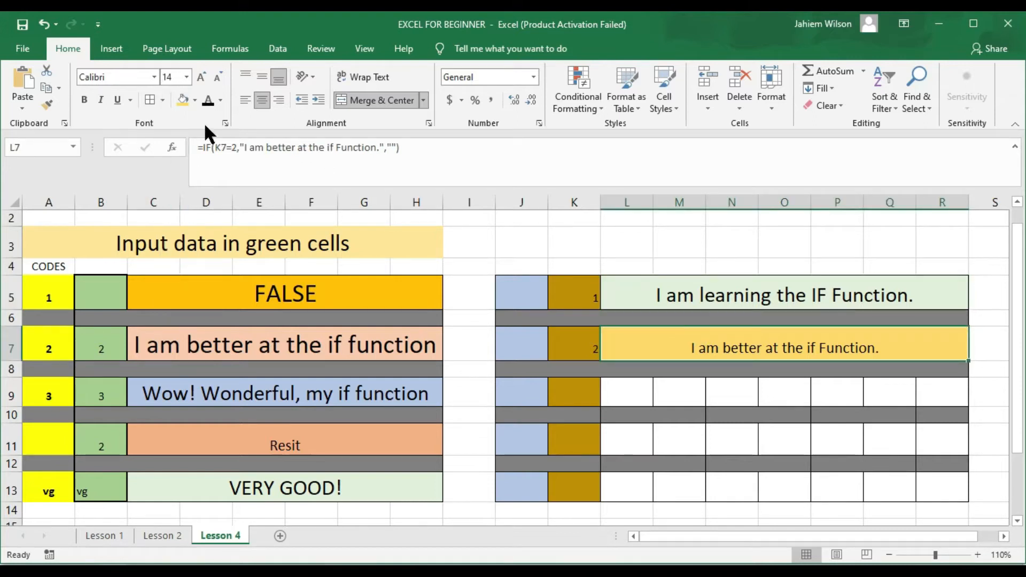
{"action": "left_click", "coordinate": [186, 76]}
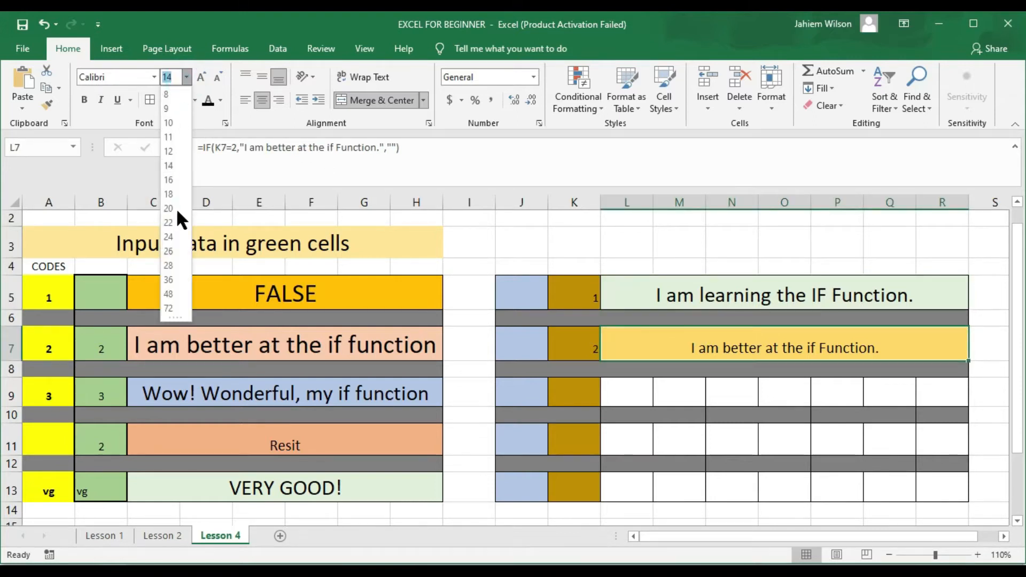
{"action": "left_click", "coordinate": [168, 207]}
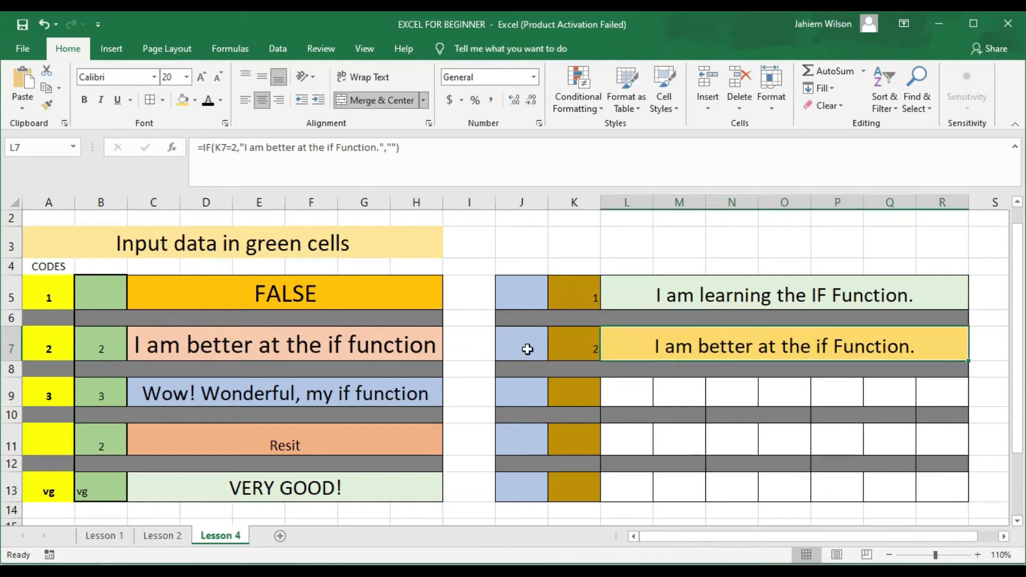
{"action": "left_click", "coordinate": [670, 397]}
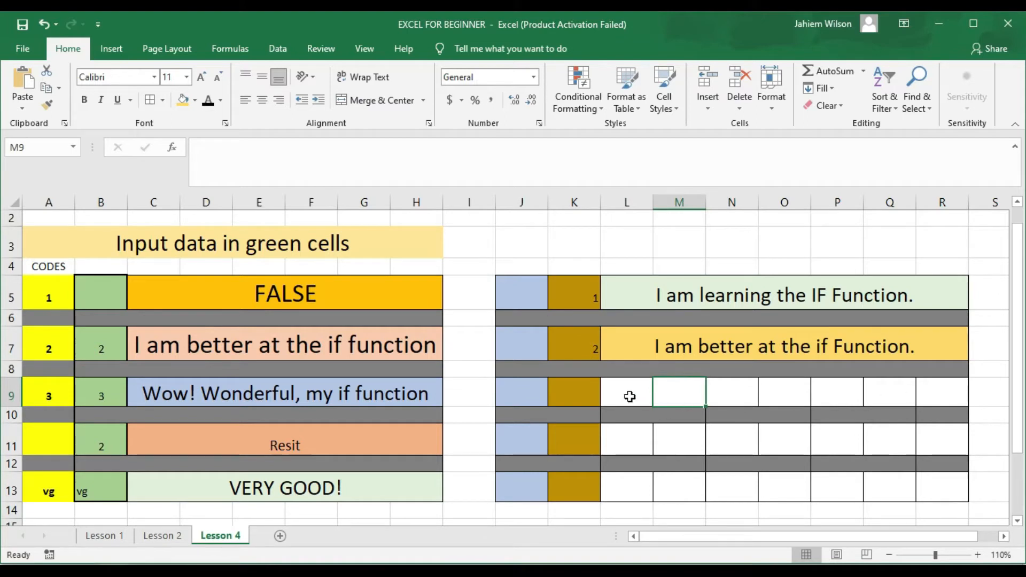
Step: Merge and centre cells L9 through R9 into one message cell
{"action": "left_click_drag", "start_coordinate": [626, 395], "coordinate": [924, 401]}
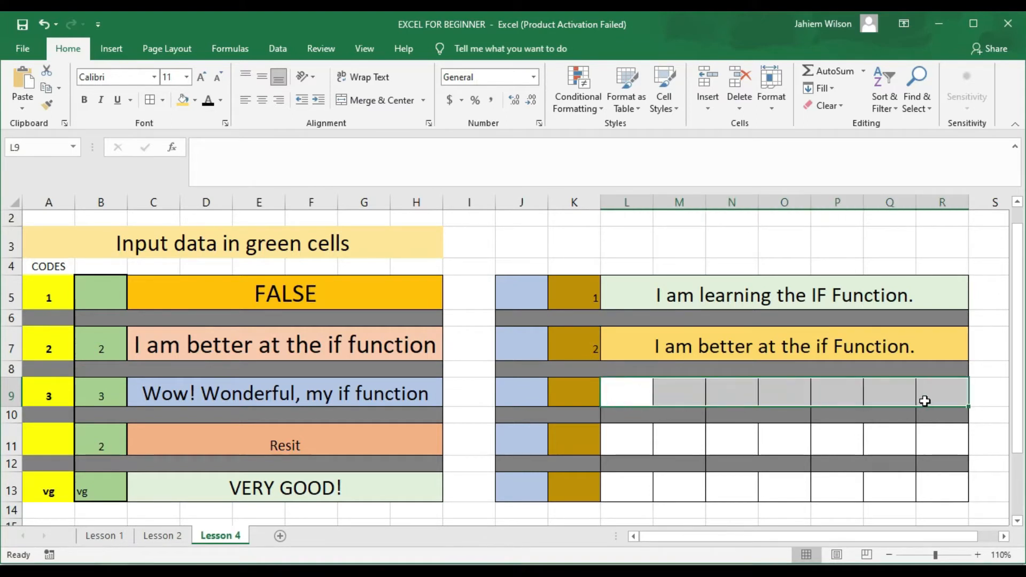
{"action": "left_click", "coordinate": [357, 107]}
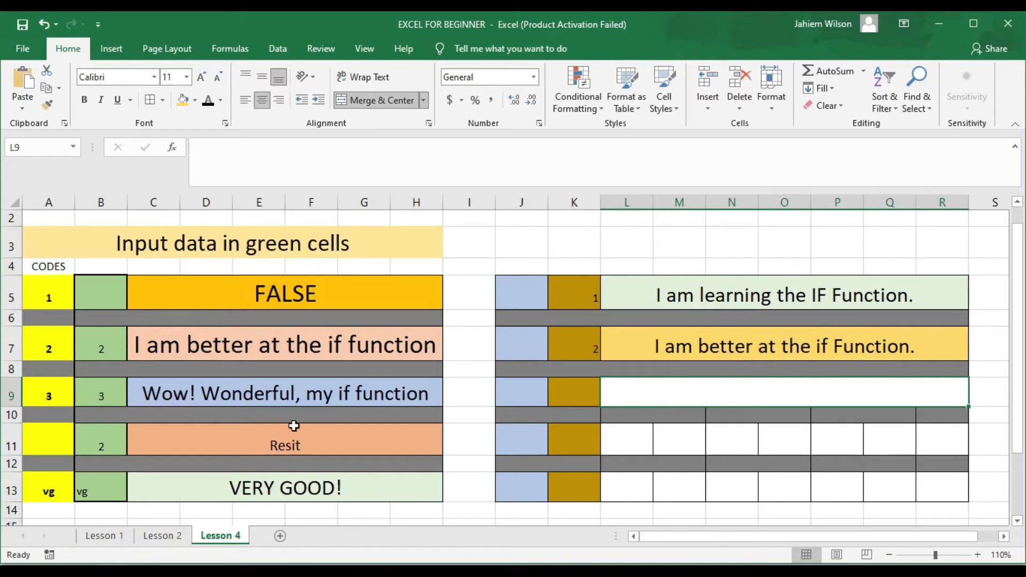
{"action": "double_click", "coordinate": [192, 399]}
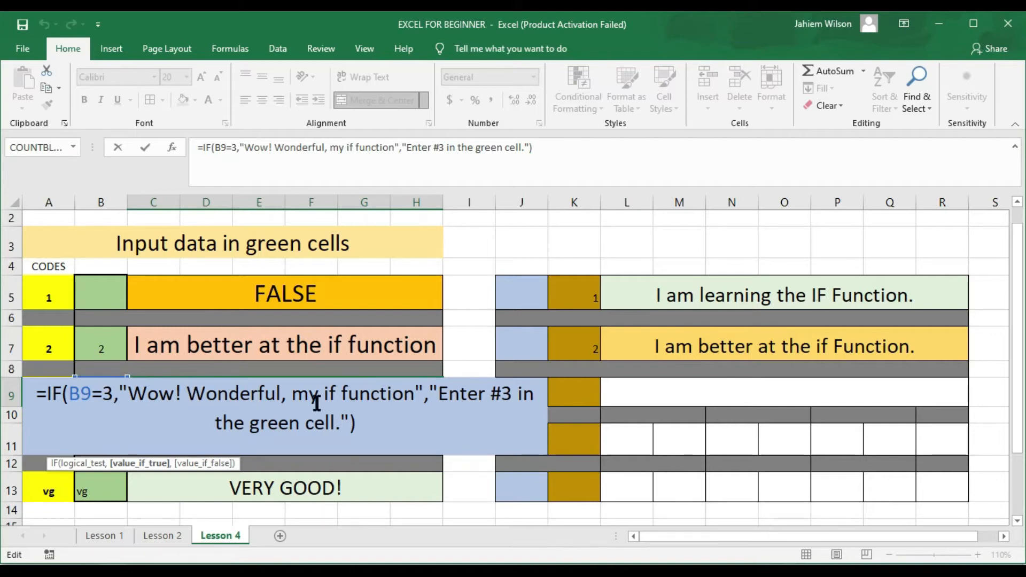
{"action": "left_click", "coordinate": [636, 396]}
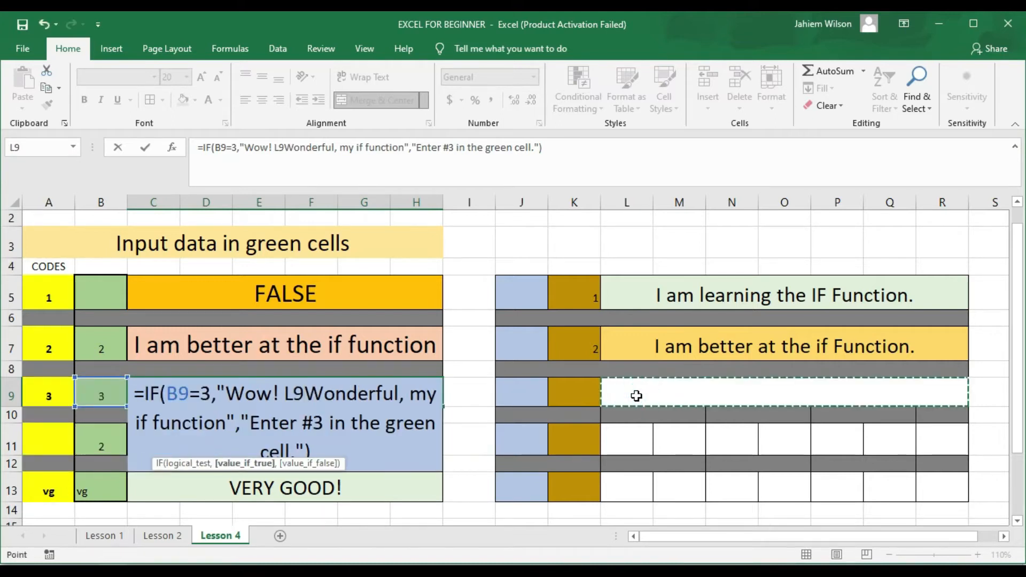
{"action": "key", "text": "Escape"}
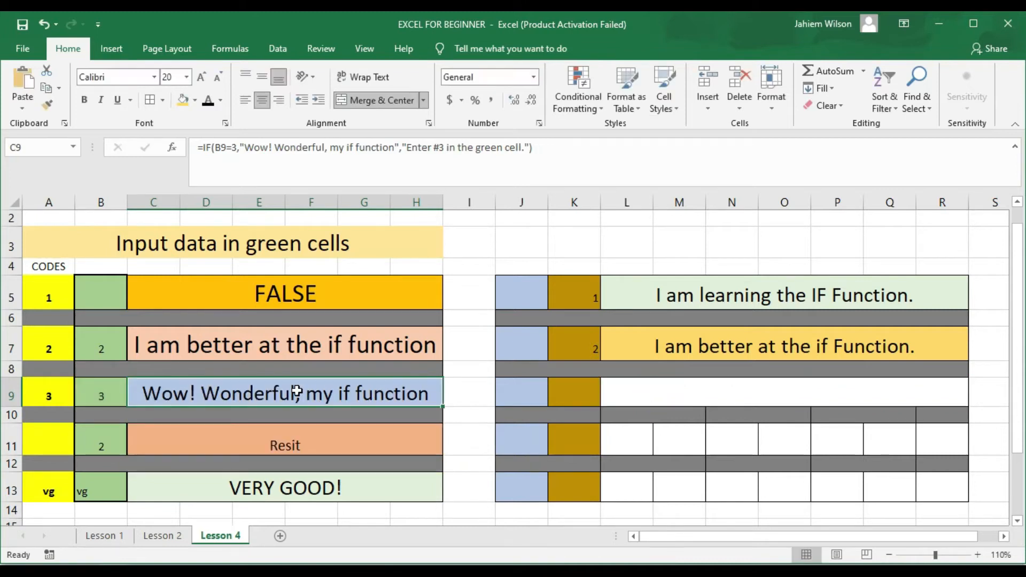
{"action": "left_click", "coordinate": [297, 393]}
{"action": "double_click", "coordinate": [297, 392]}
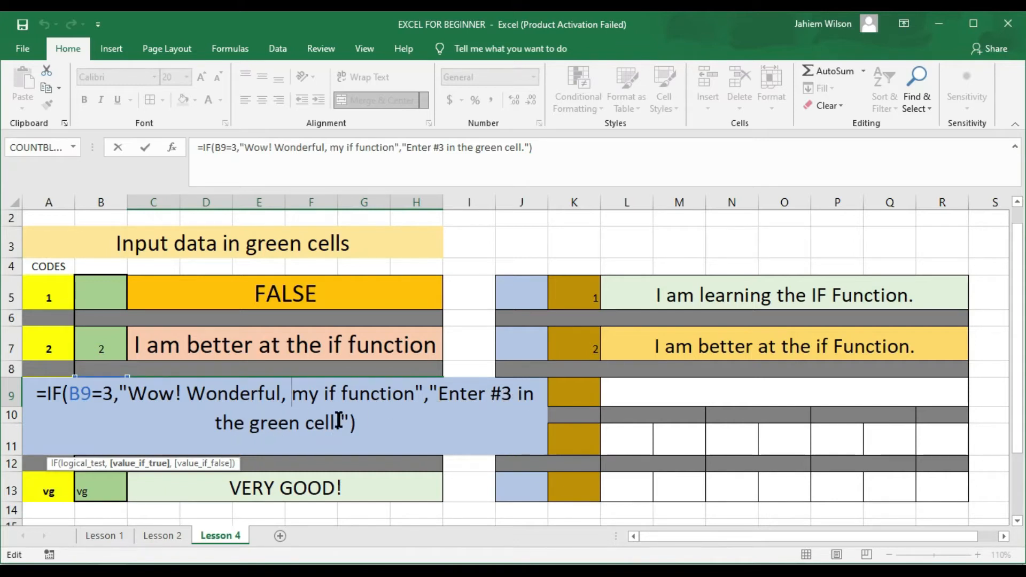
{"action": "key", "text": "ctrl+Return"}
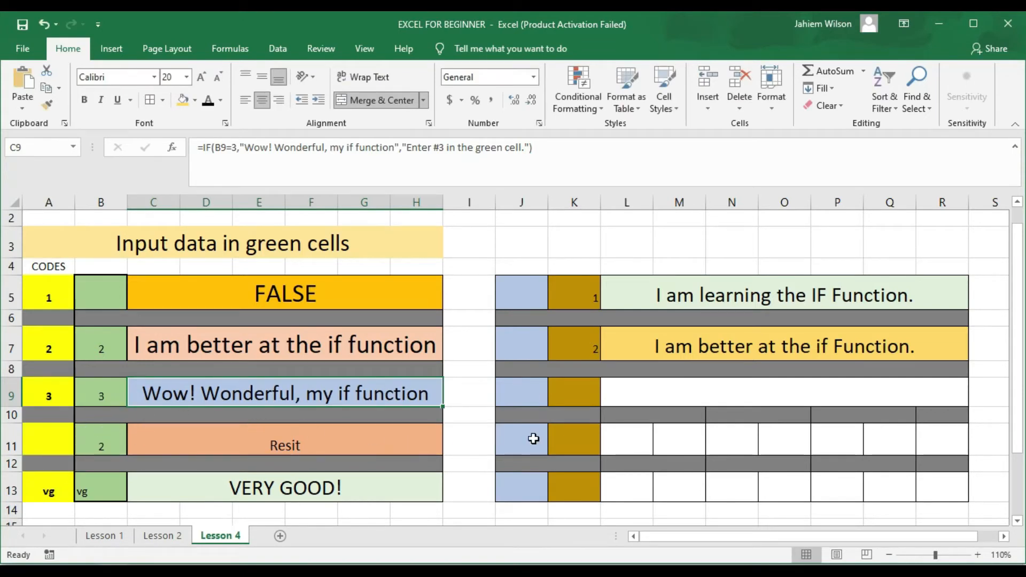
Step: Enter =IF(K9=3,"My if function.", "Please enter #3 in the brown cell.") in L9
{"action": "left_click", "coordinate": [659, 392]}
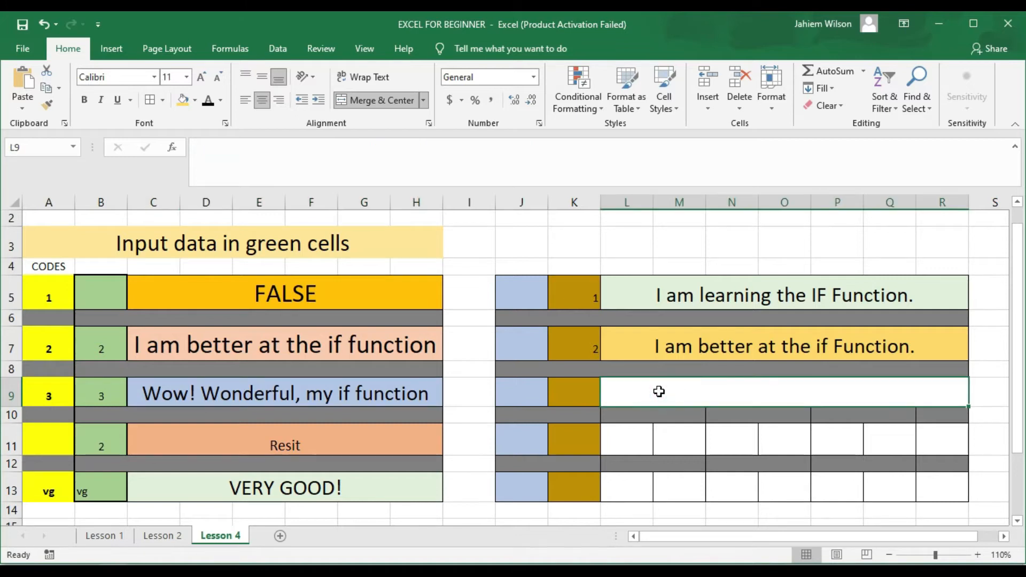
{"action": "type", "text": "="}
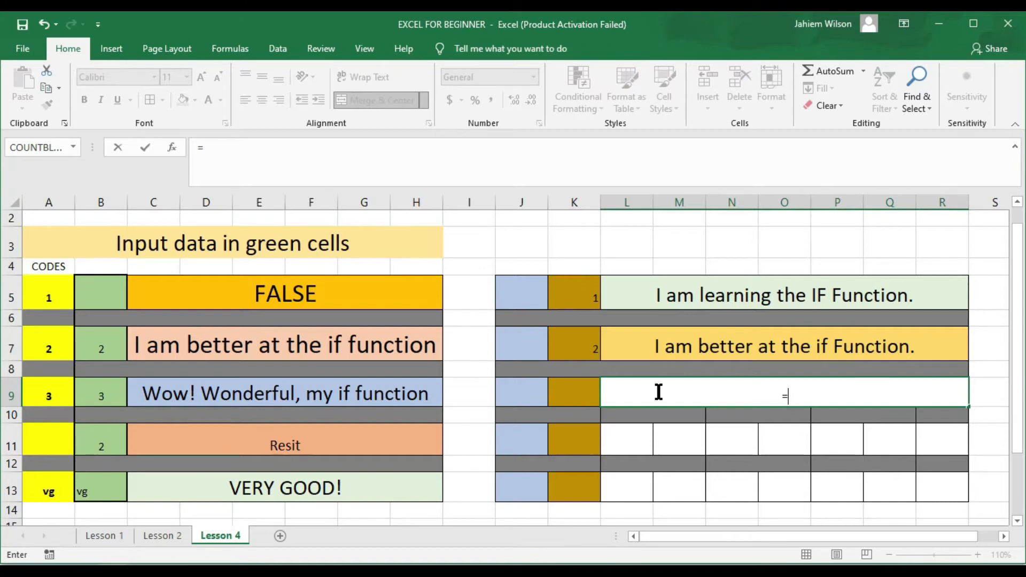
{"action": "type", "text": "if"}
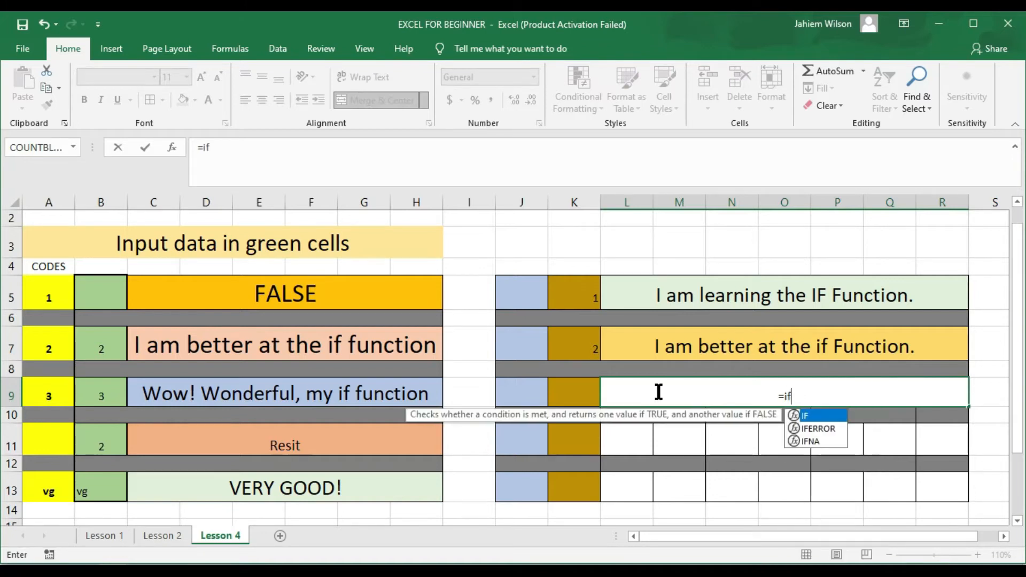
{"action": "type", "text": "("}
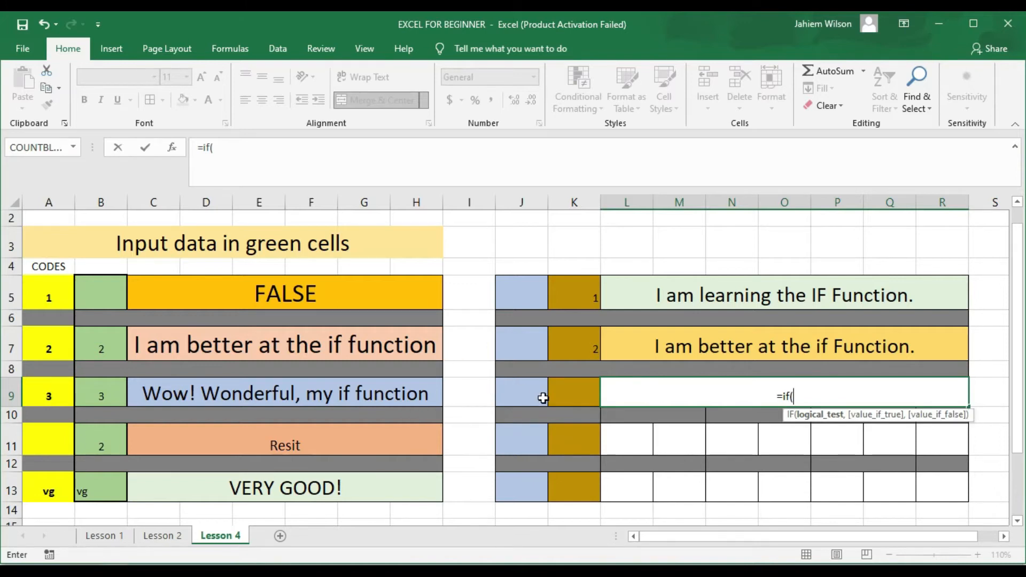
{"action": "left_click", "coordinate": [562, 398]}
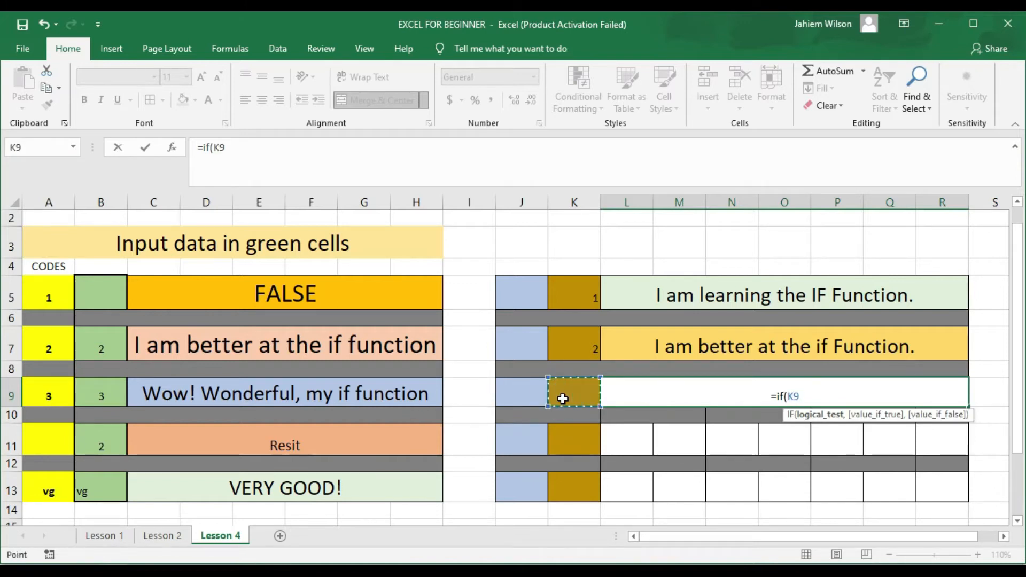
{"action": "type", "text": "="}
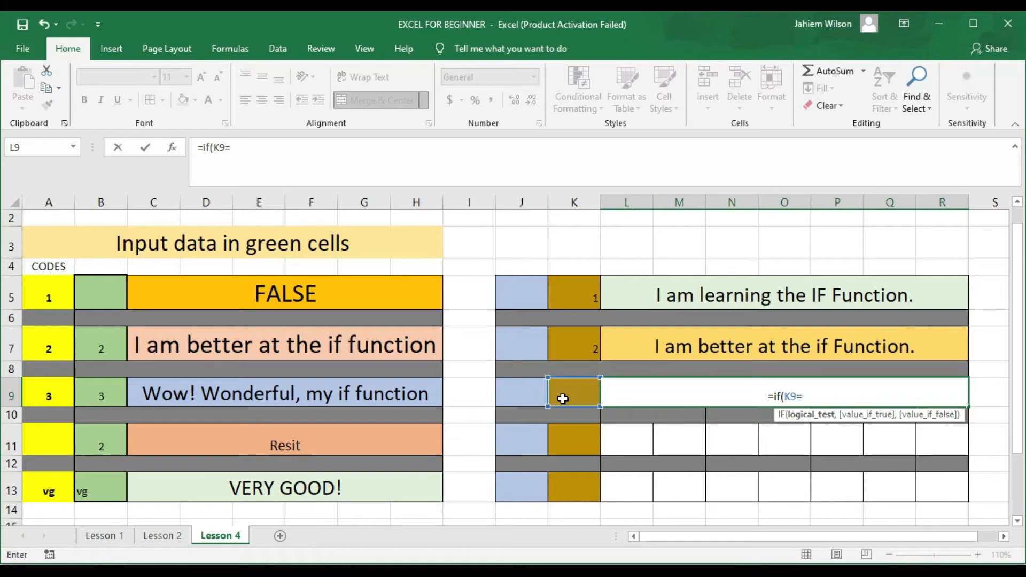
{"action": "type", "text": "3"}
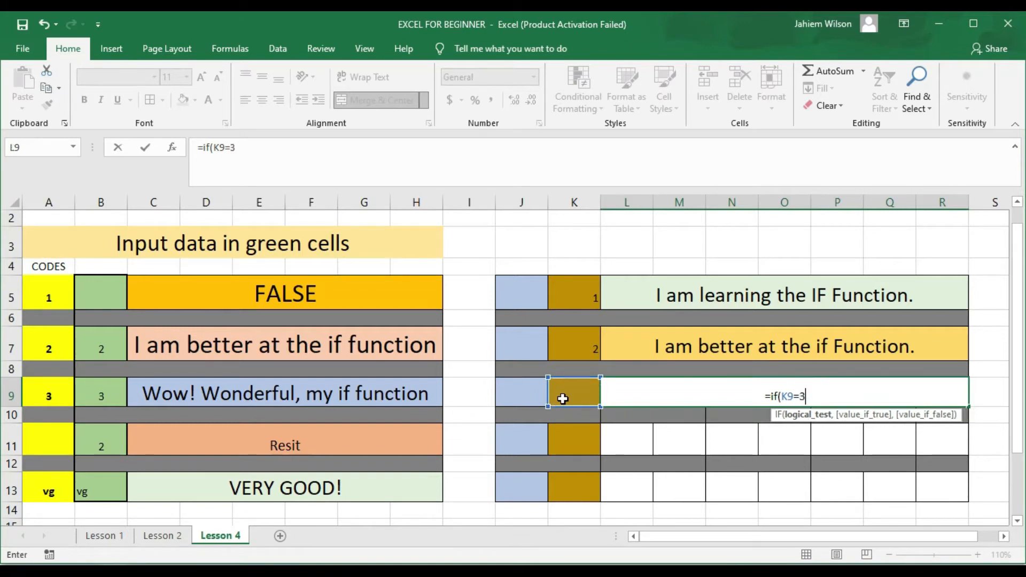
{"action": "type", "text": ","}
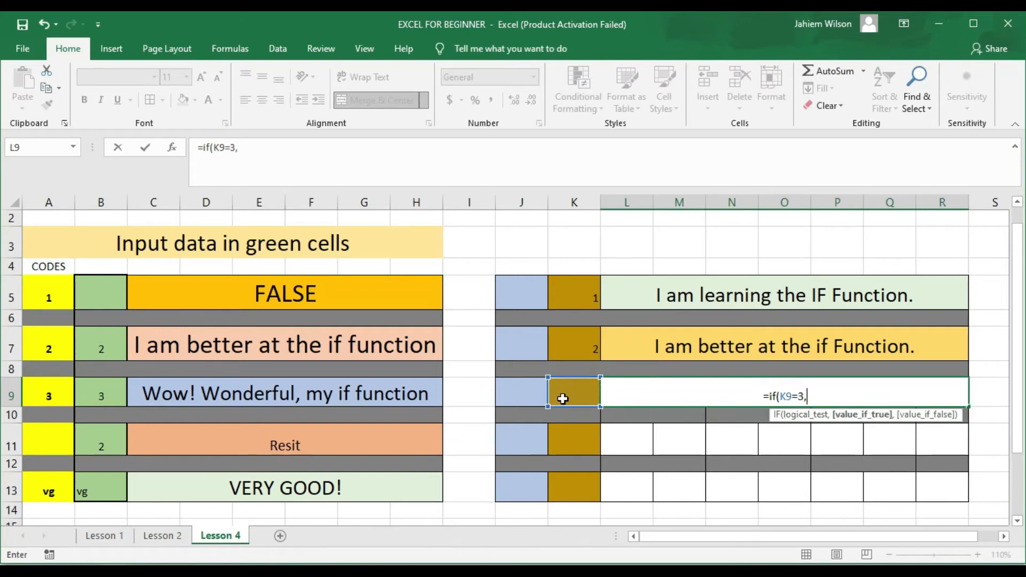
{"action": "type", "text": "\""}
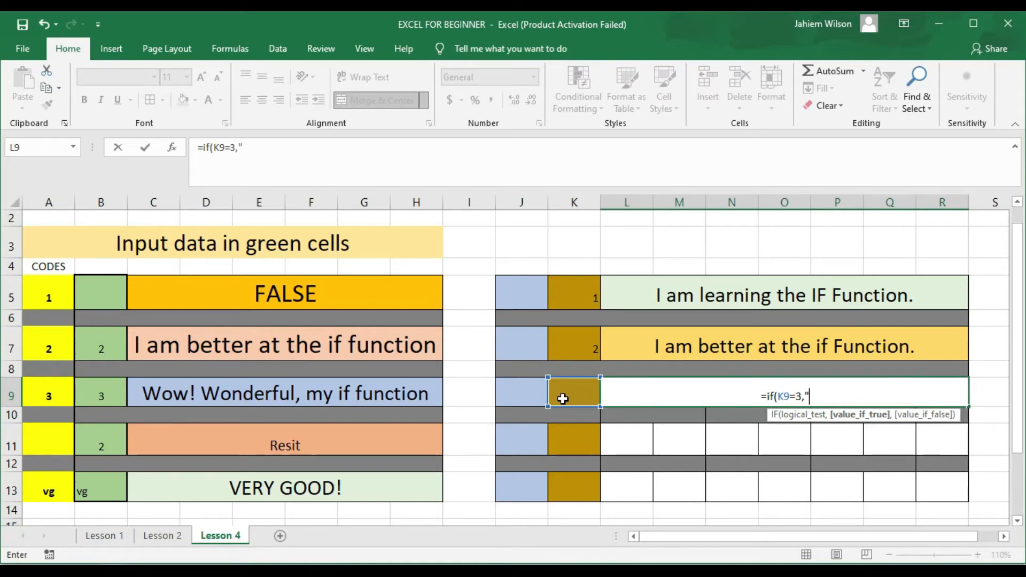
{"action": "type", "text": "My"}
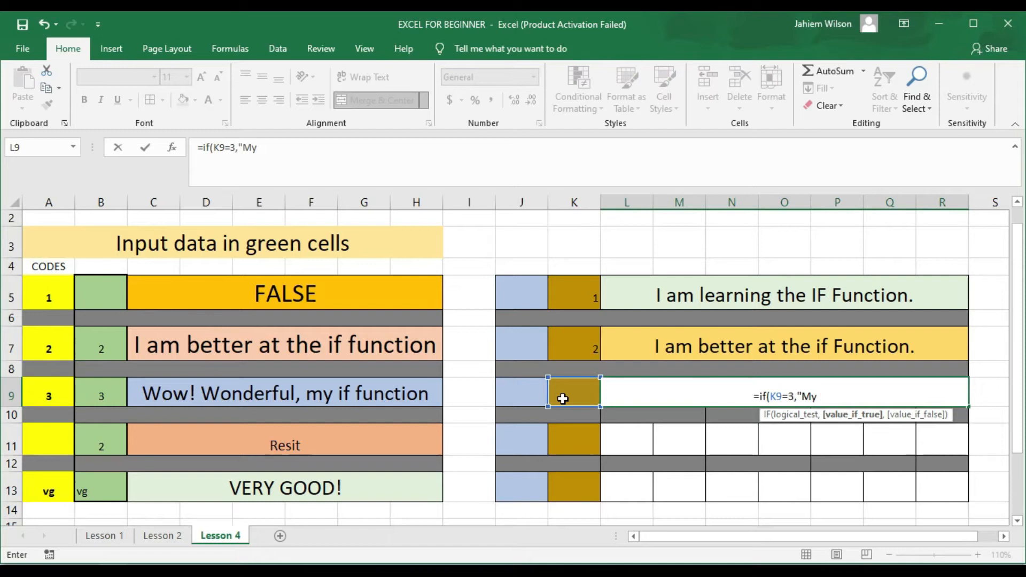
{"action": "type", "text": " if"}
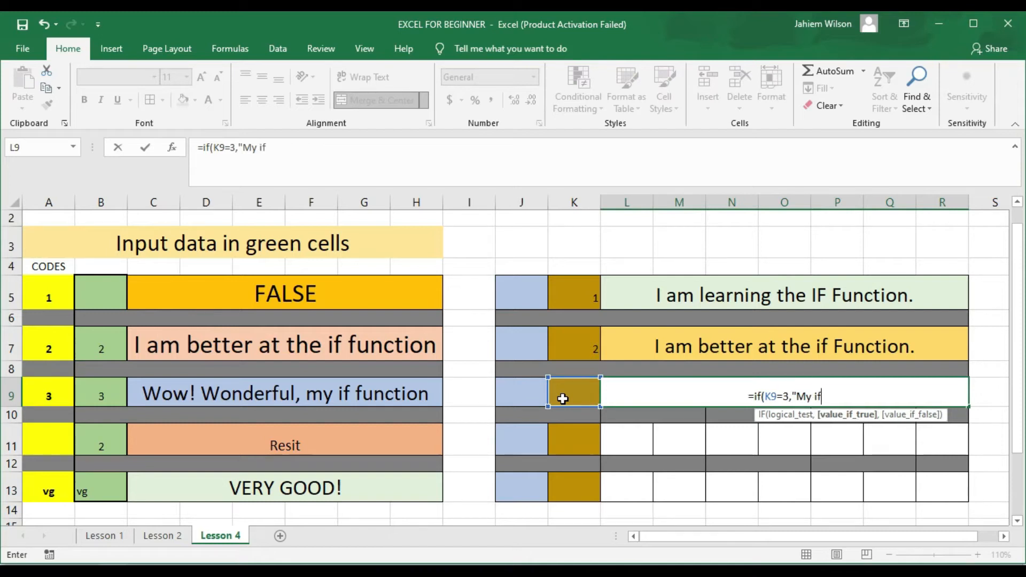
{"action": "type", "text": " fun"}
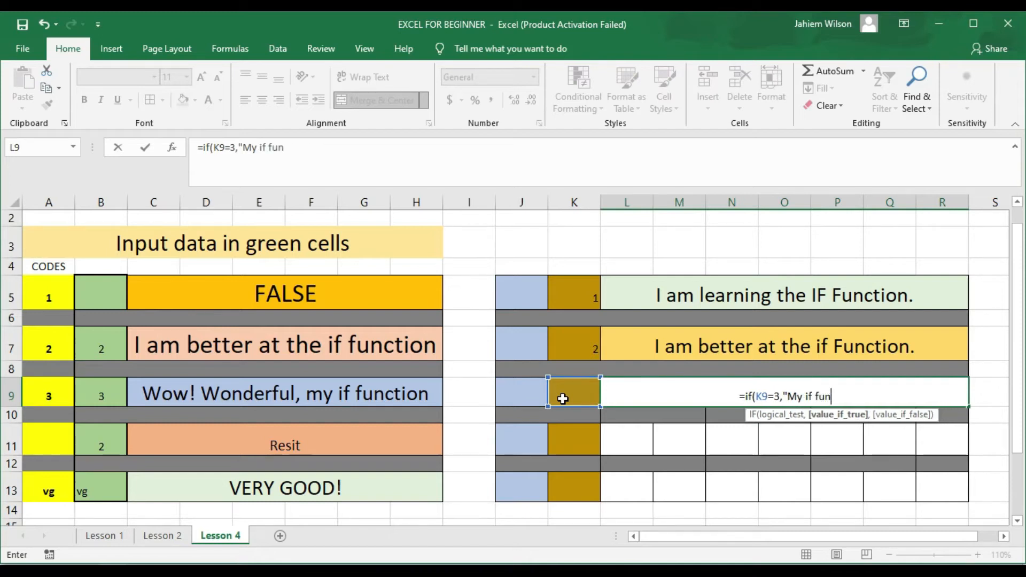
{"action": "type", "text": "ction"}
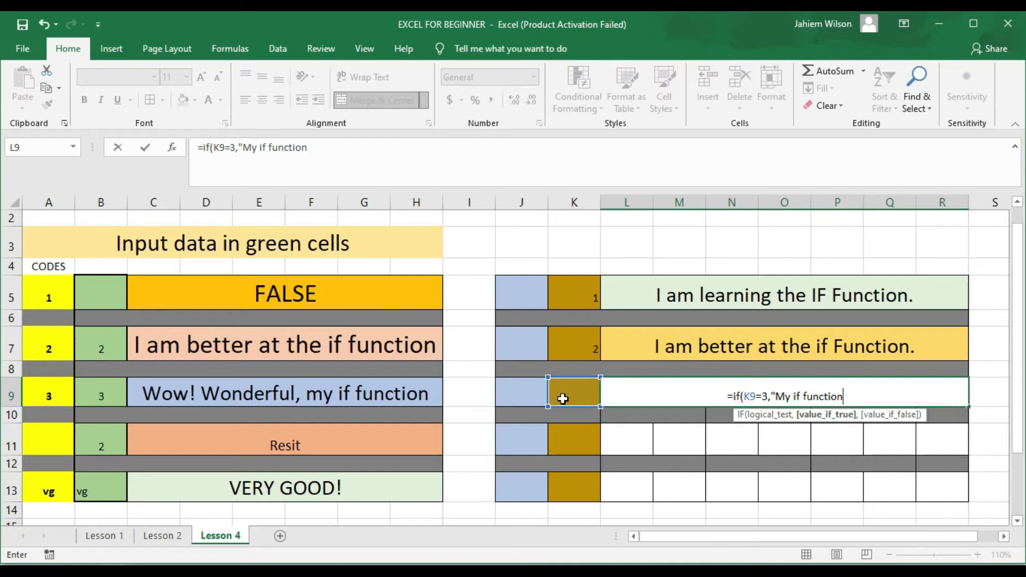
{"action": "type", "text": "."}
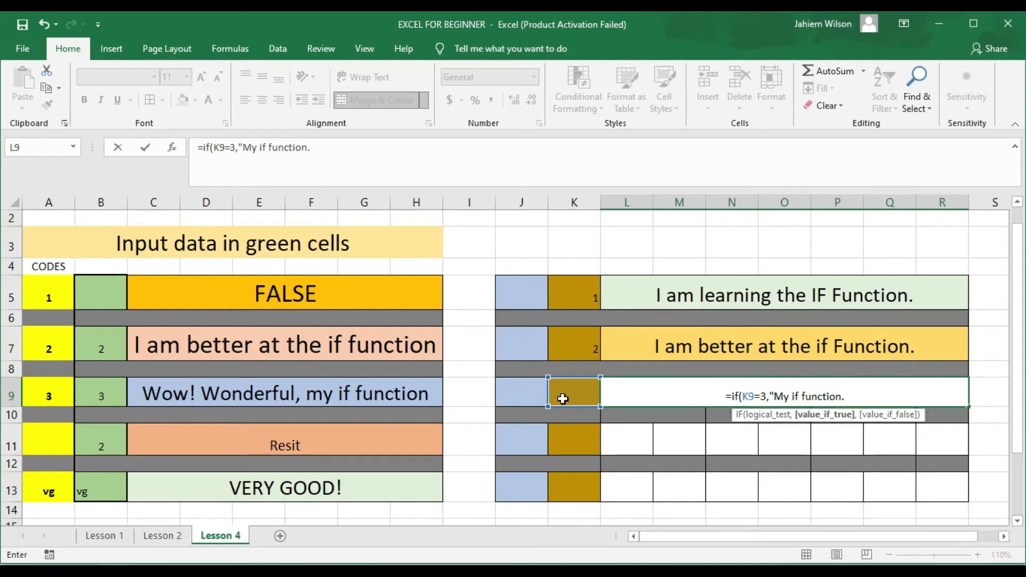
{"action": "type", "text": "\""}
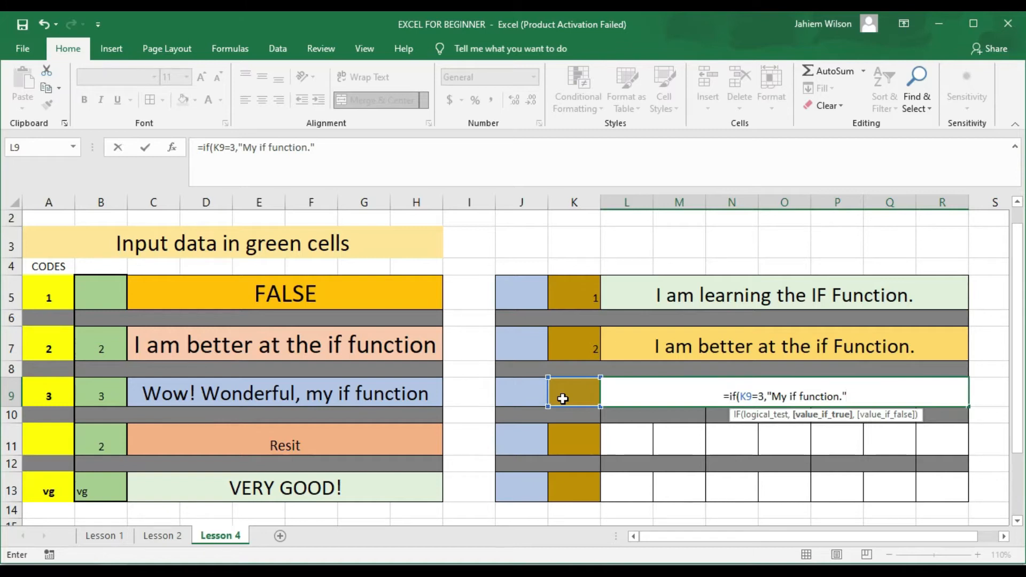
{"action": "type", "text": ","}
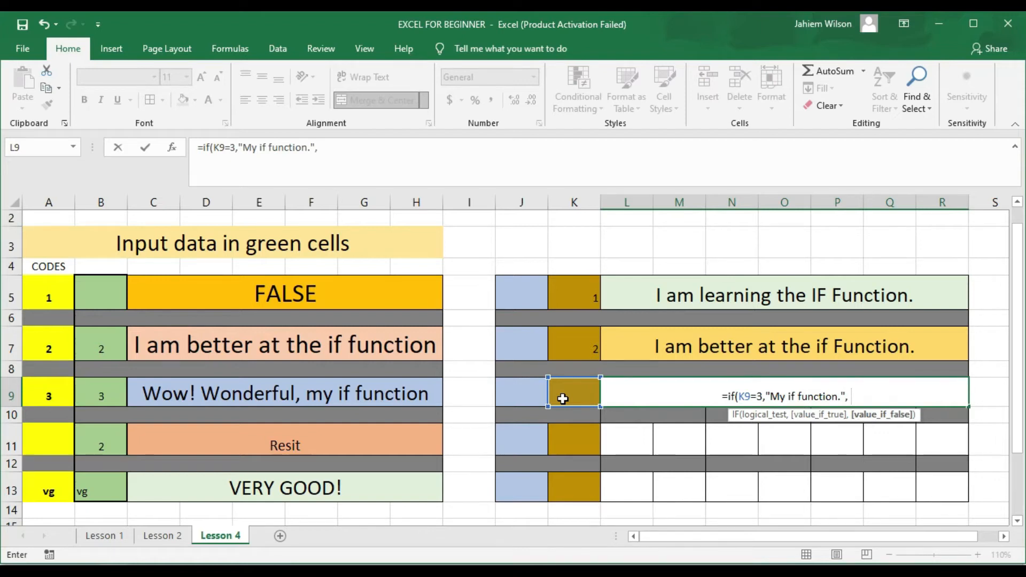
{"action": "type", "text": " \""}
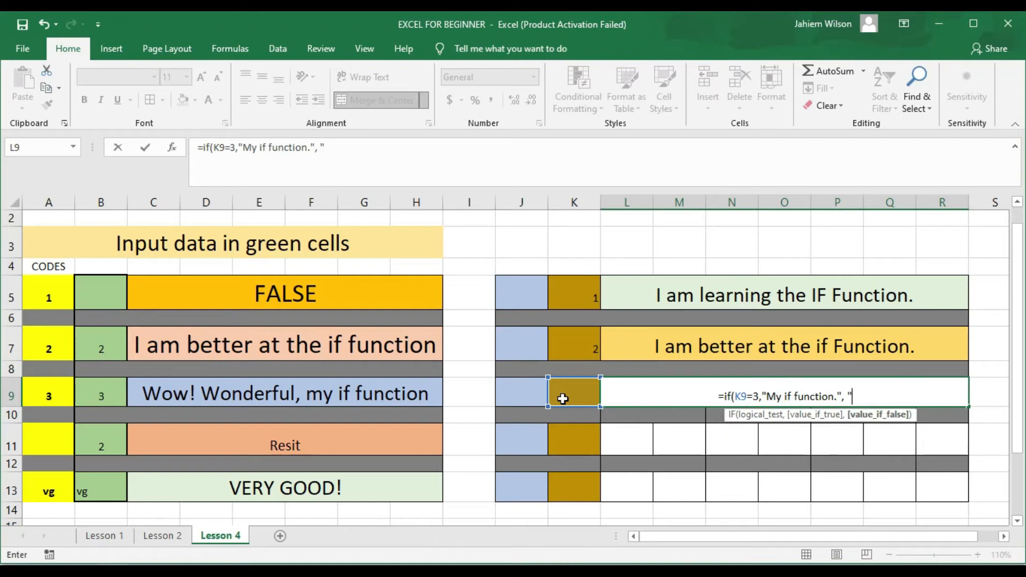
{"action": "type", "text": "Please"}
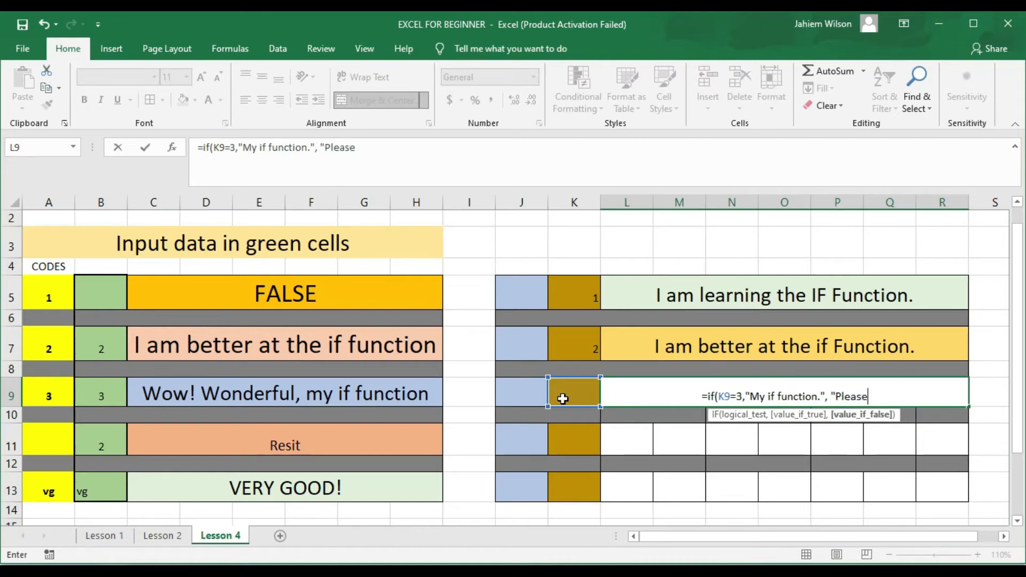
{"action": "type", "text": " enter"}
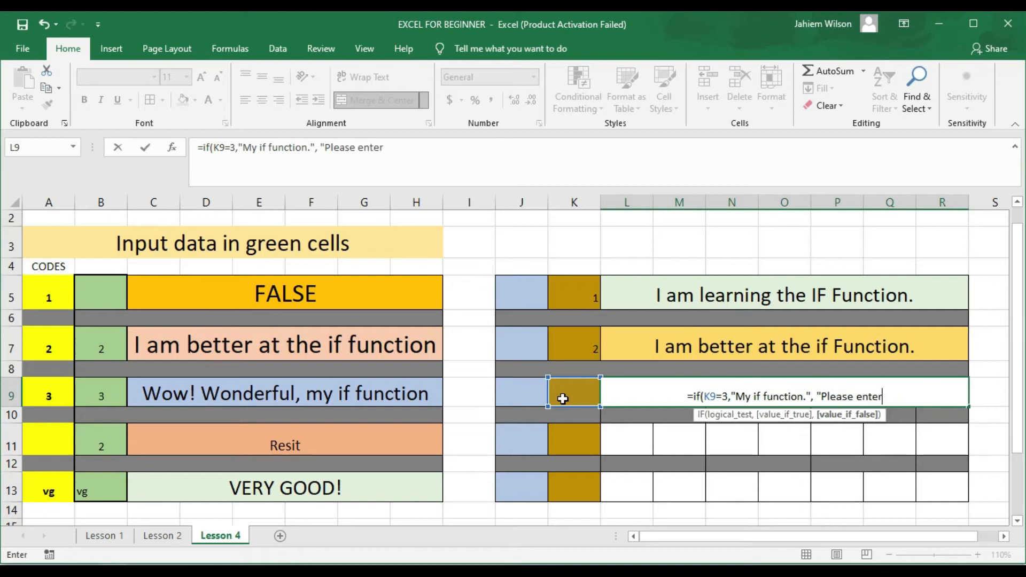
{"action": "type", "text": " #3 i"}
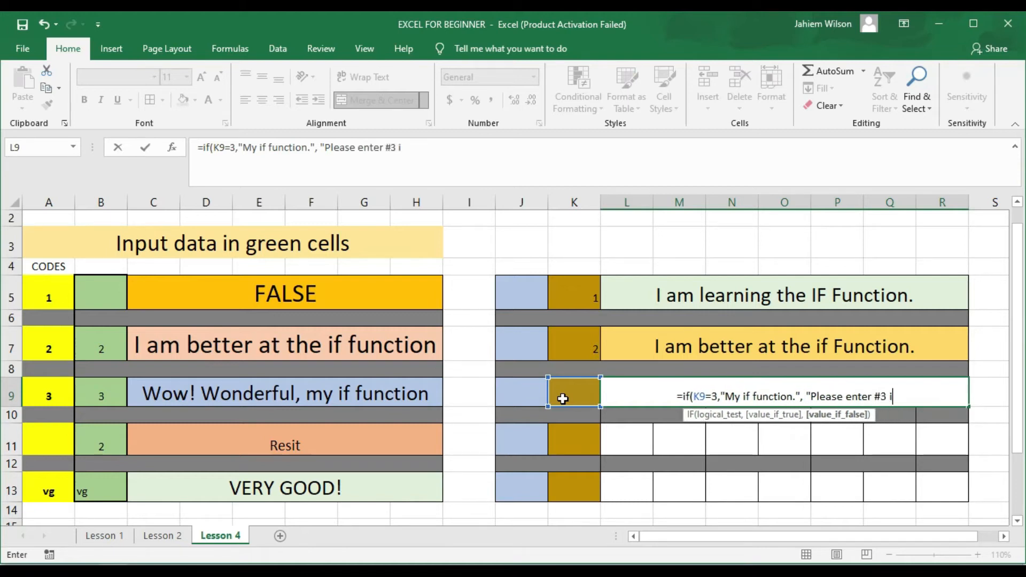
{"action": "type", "text": "n the b"}
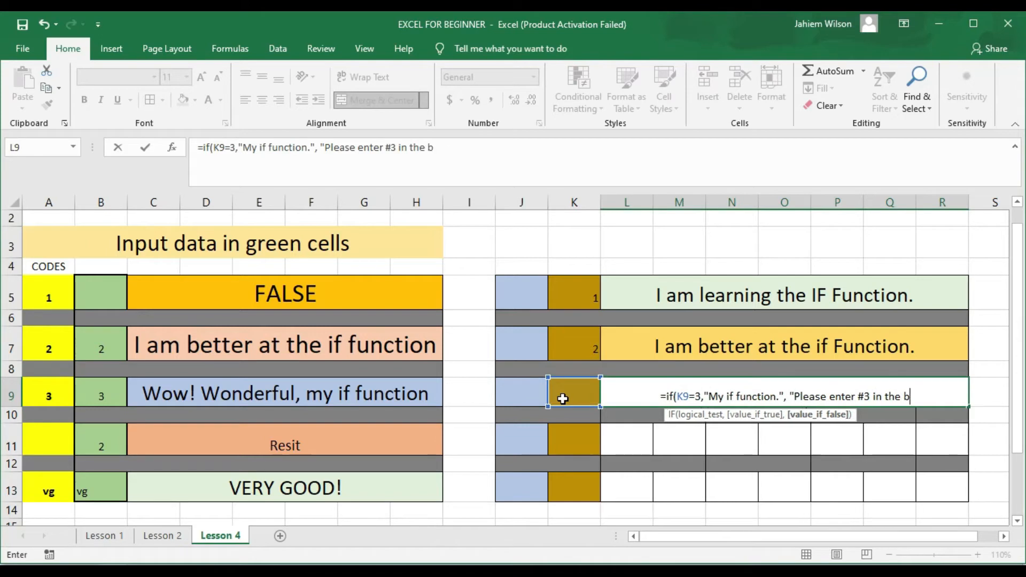
{"action": "type", "text": "rown cell"}
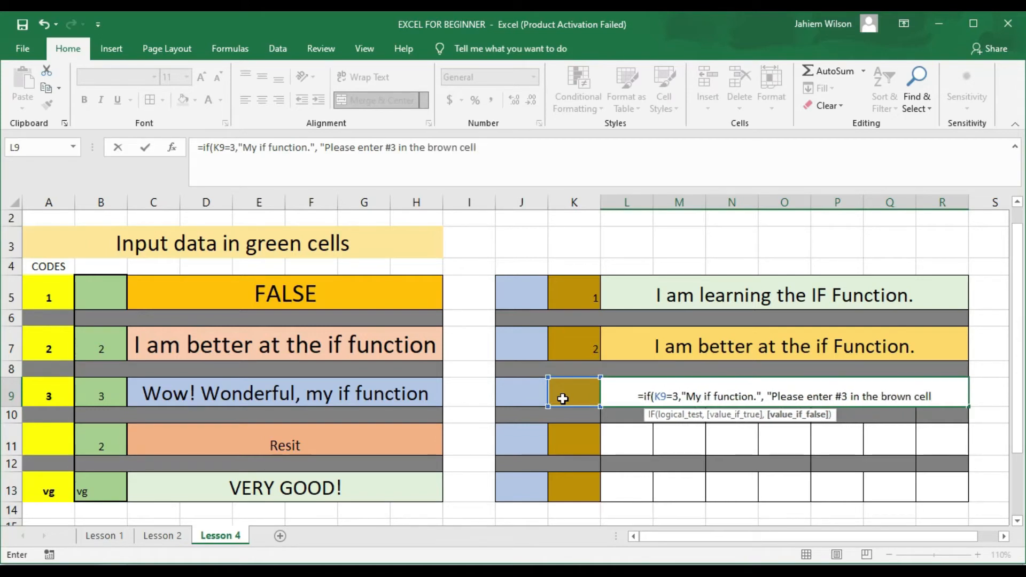
{"action": "type", "text": ".\""}
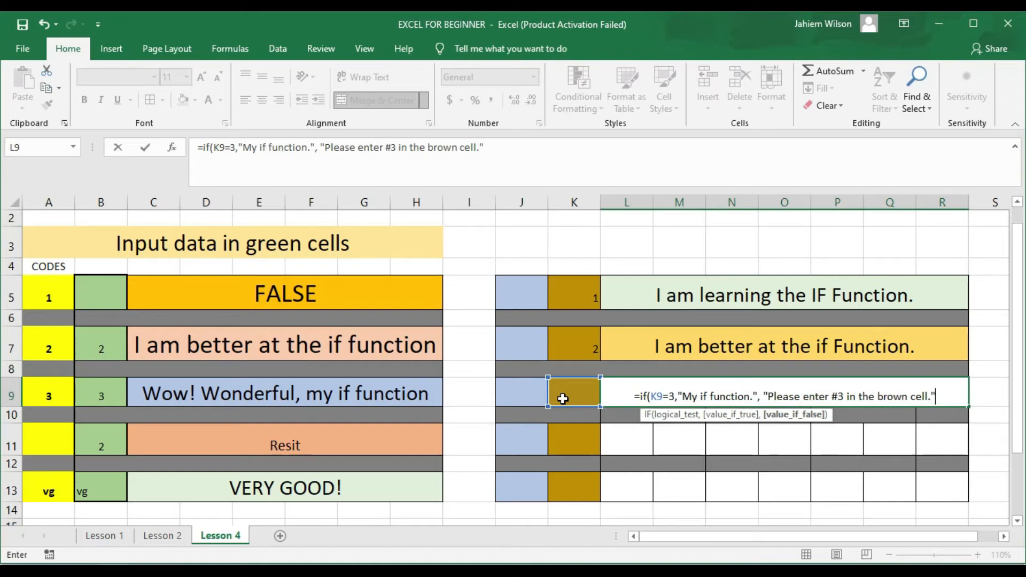
{"action": "type", "text": ")"}
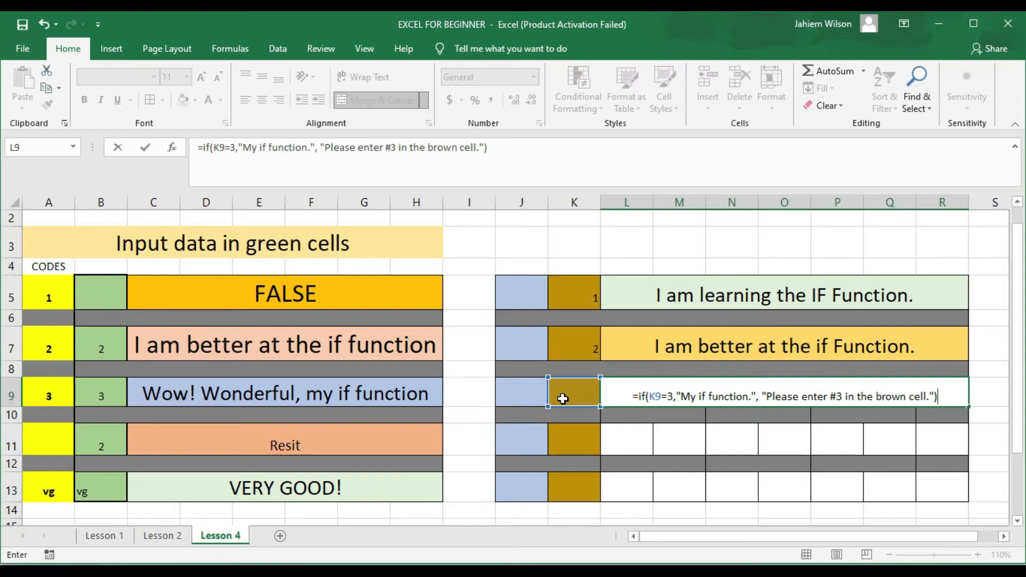
{"action": "key", "text": "Return"}
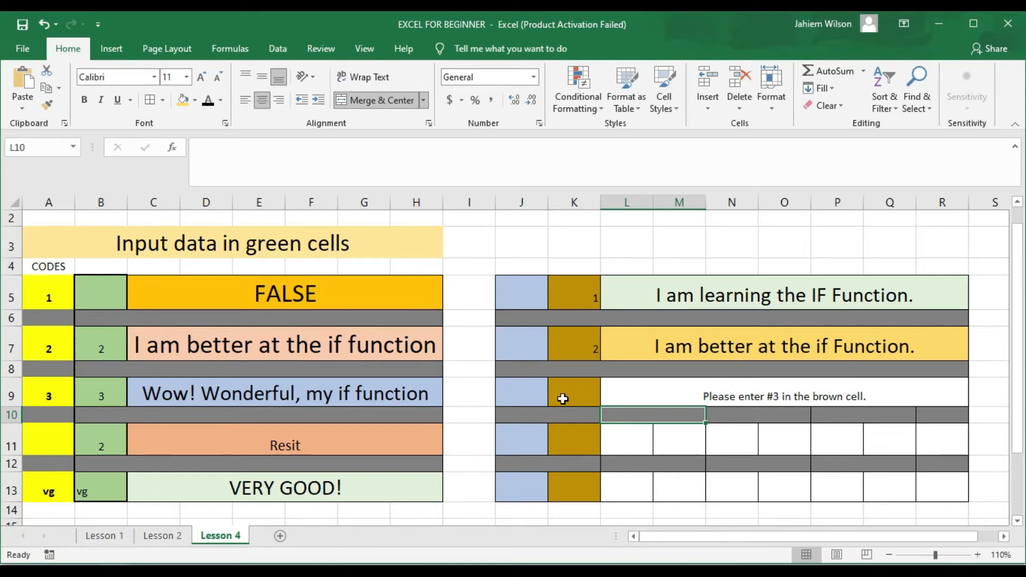
Step: Enter 3 in K9 to show 'My if function.', then inspect C11's nested IF formula
{"action": "left_click", "coordinate": [562, 399]}
{"action": "type", "text": "3"}
{"action": "key", "text": "Return"}
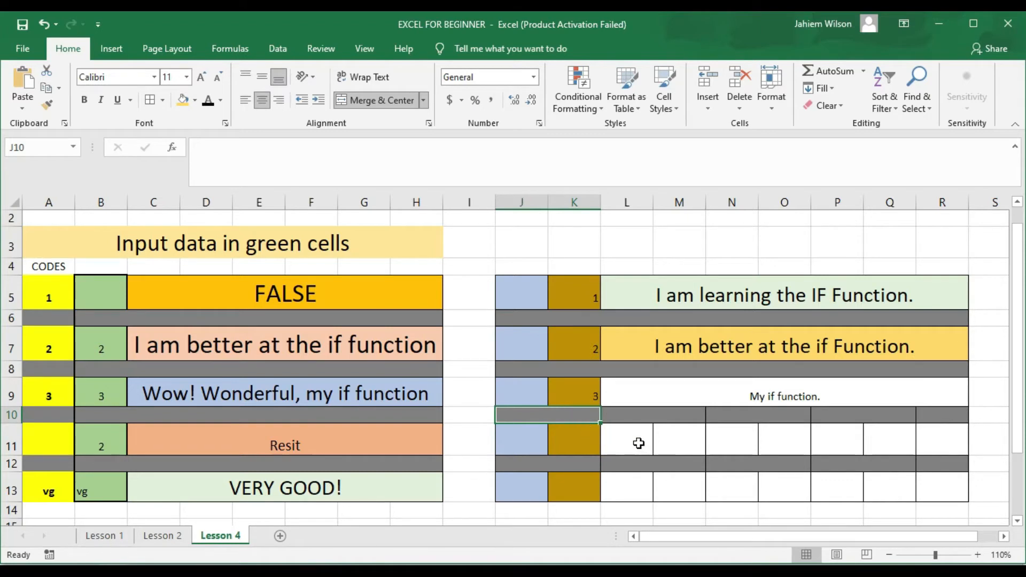
{"action": "left_click_drag", "start_coordinate": [638, 442], "coordinate": [925, 447]}
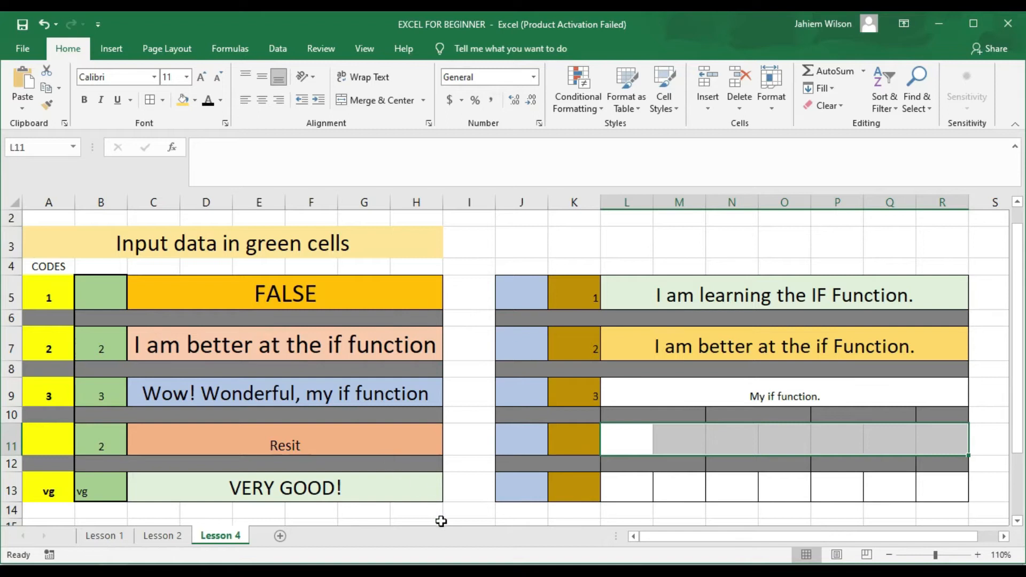
{"action": "left_click", "coordinate": [288, 445]}
{"action": "left_click", "coordinate": [288, 444]}
{"action": "double_click", "coordinate": [289, 444]}
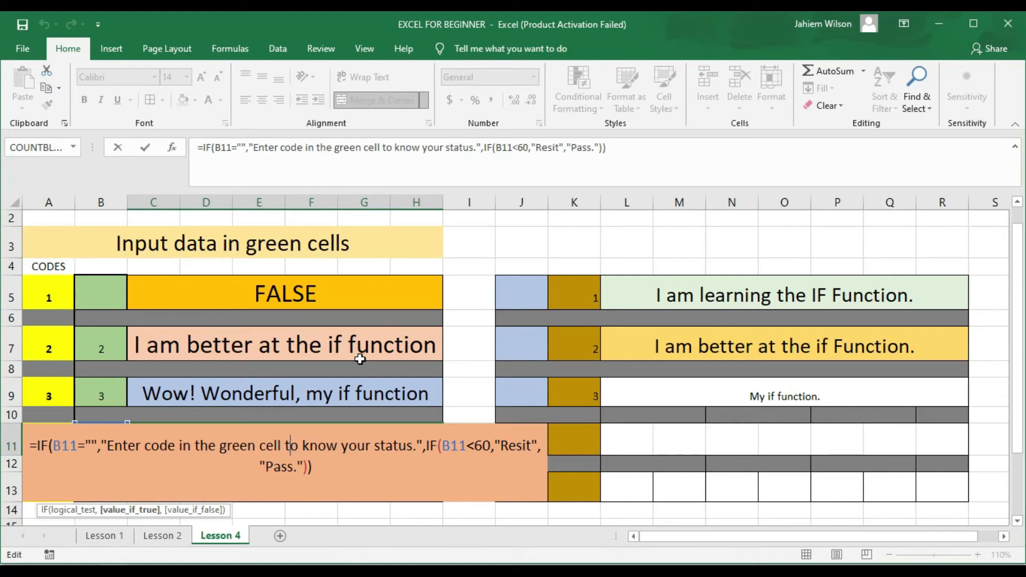
{"action": "key", "text": "ctrl+Return"}
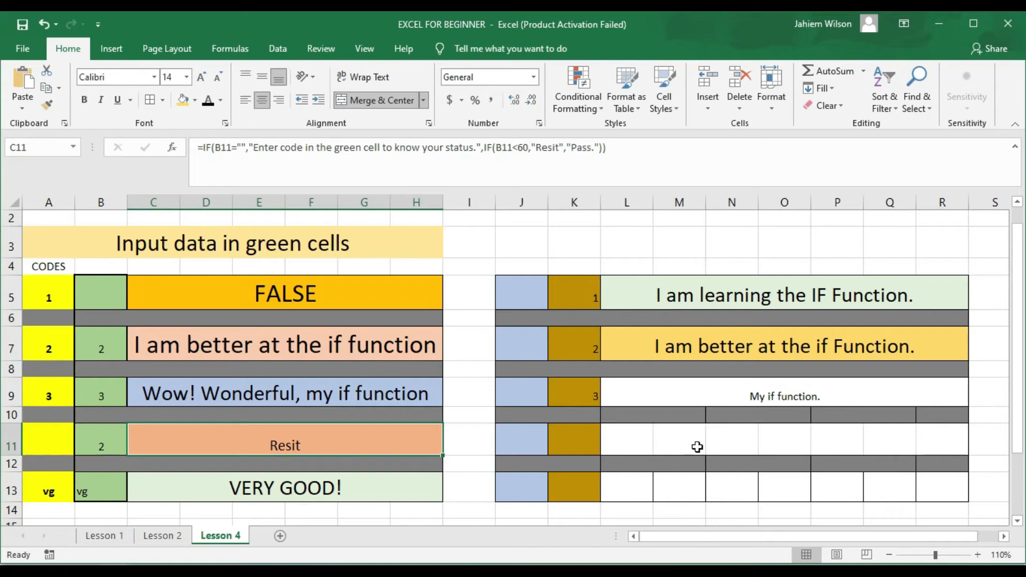
Step: Merge and centre L11 through R11 into one message cell beside K11
{"action": "left_click", "coordinate": [638, 445]}
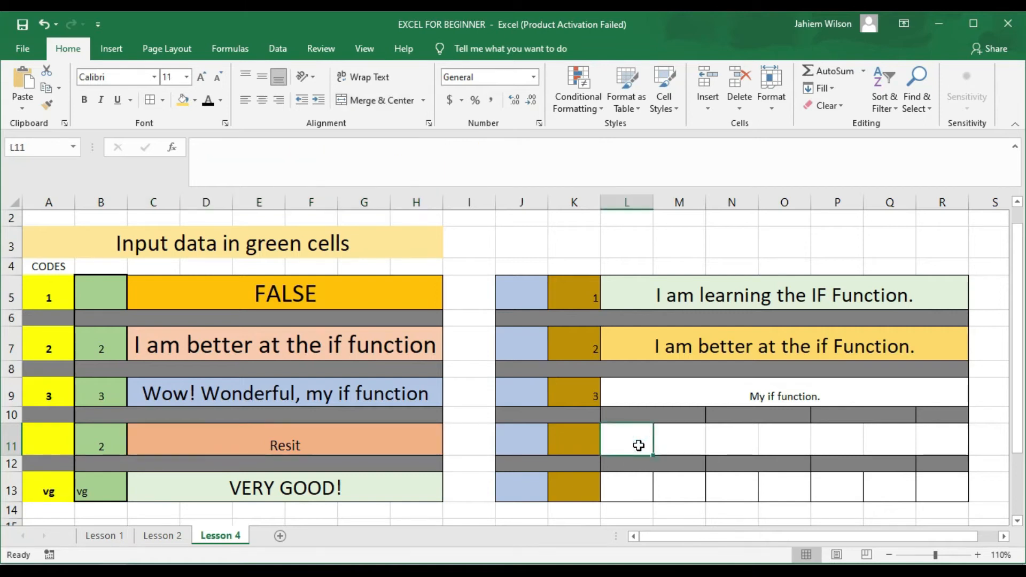
{"action": "left_click_drag", "start_coordinate": [639, 445], "coordinate": [937, 447]}
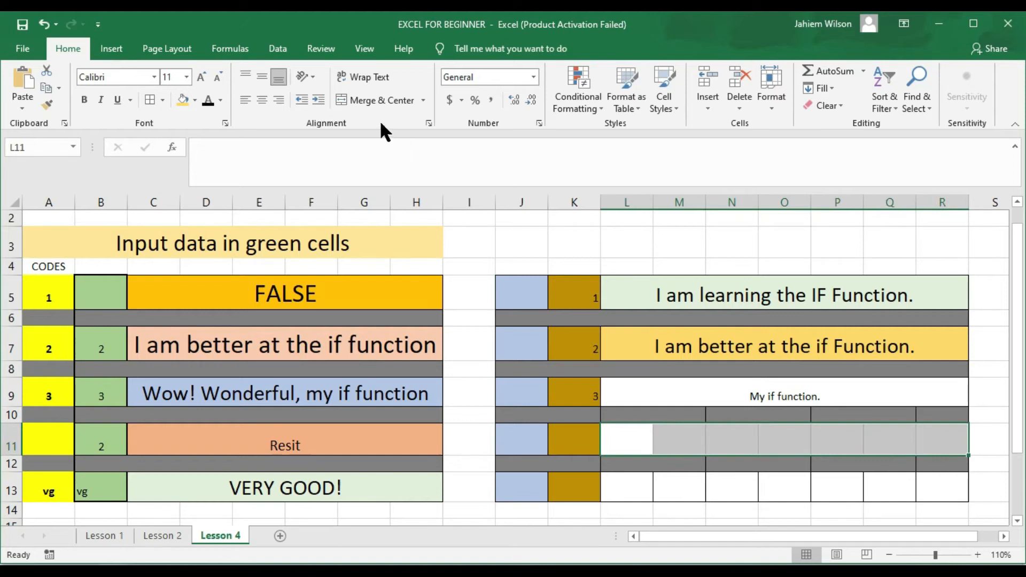
{"action": "left_click", "coordinate": [355, 101]}
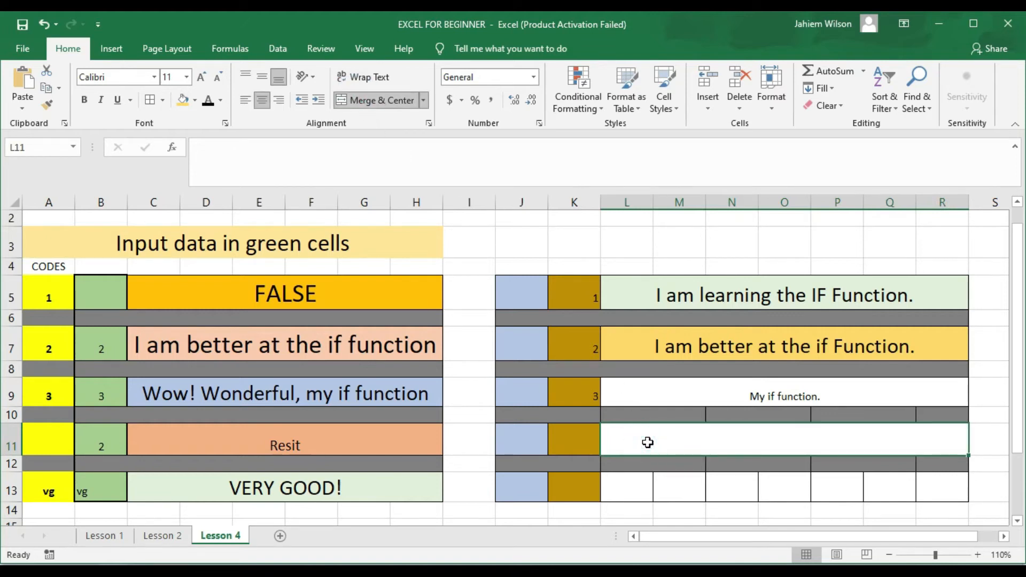
{"action": "type", "text": "=i"}
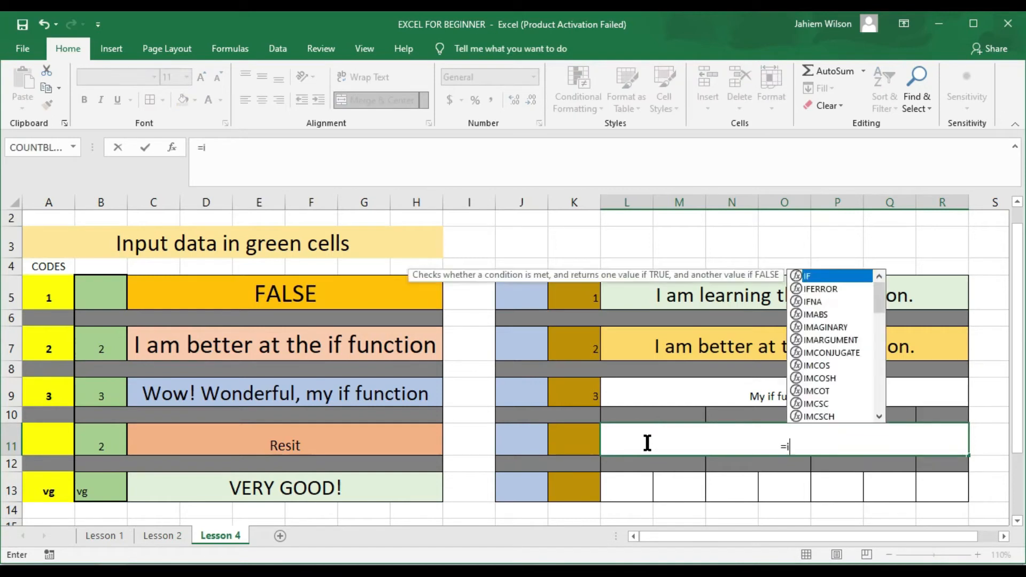
{"action": "type", "text": "f("}
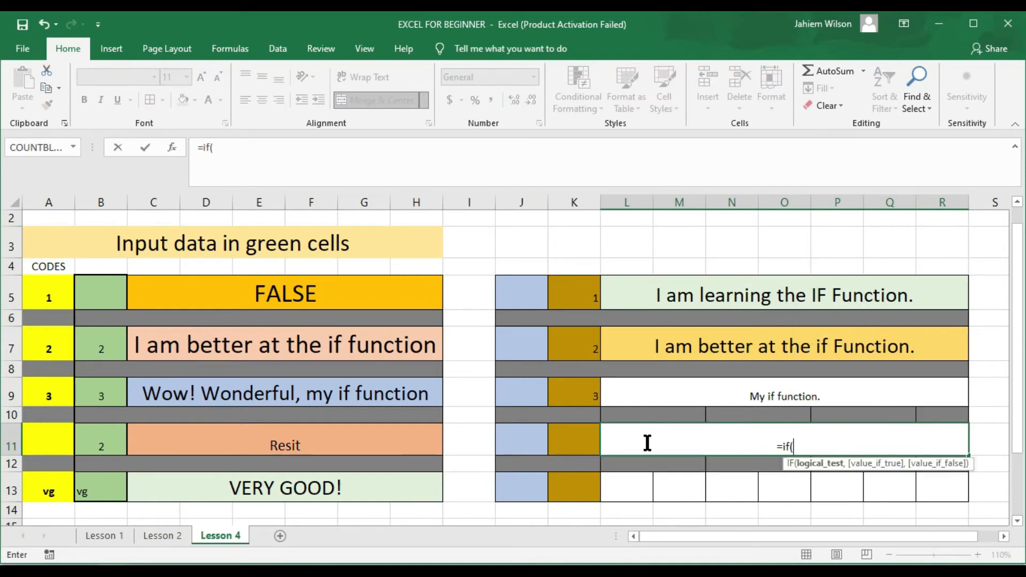
Step: Build =if(K11="", "Please enter your ID number." in L11, adding a comma and a nested if
{"action": "left_click", "coordinate": [560, 430]}
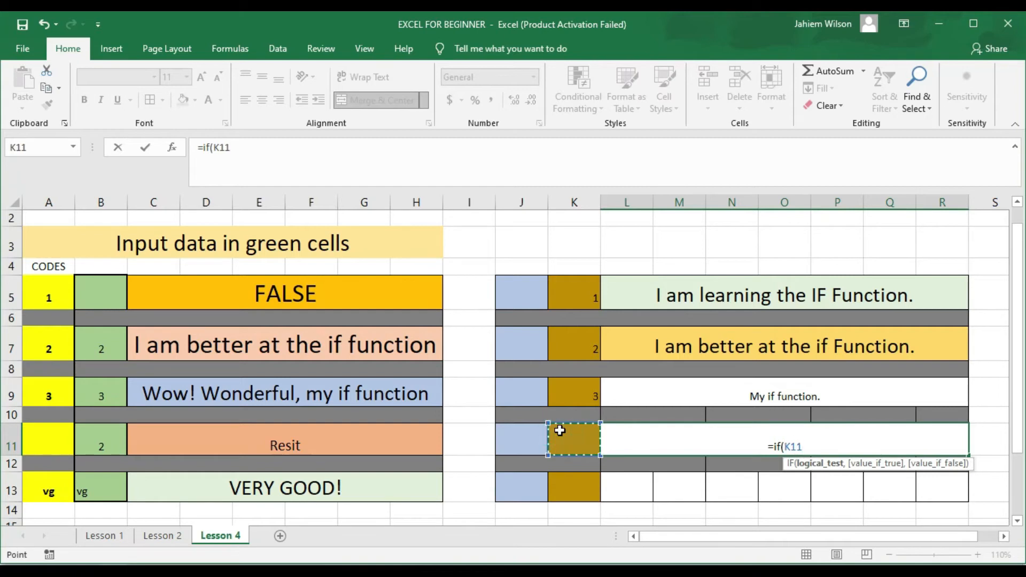
{"action": "type", "text": "="}
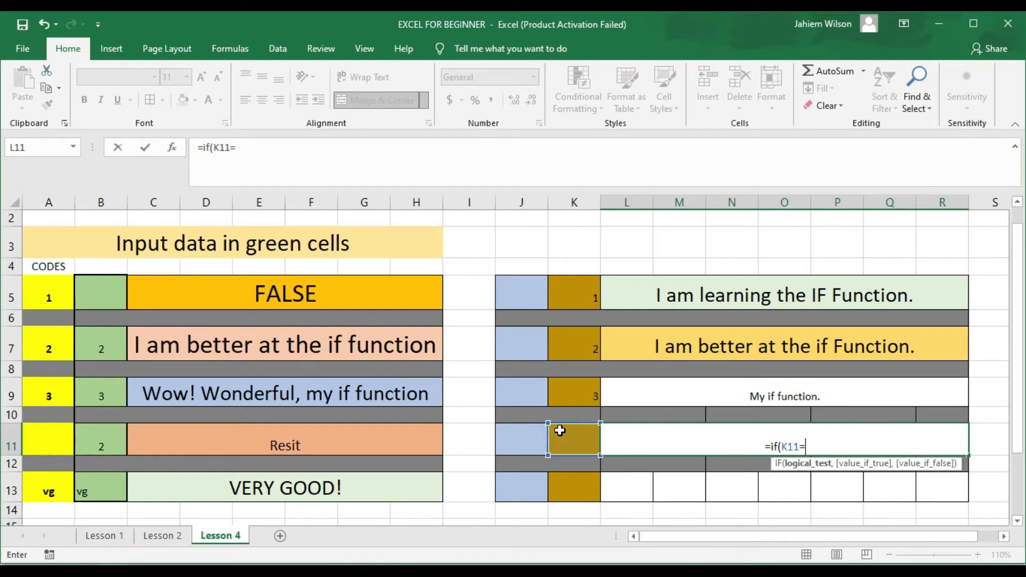
{"action": "type", "text": "\""}
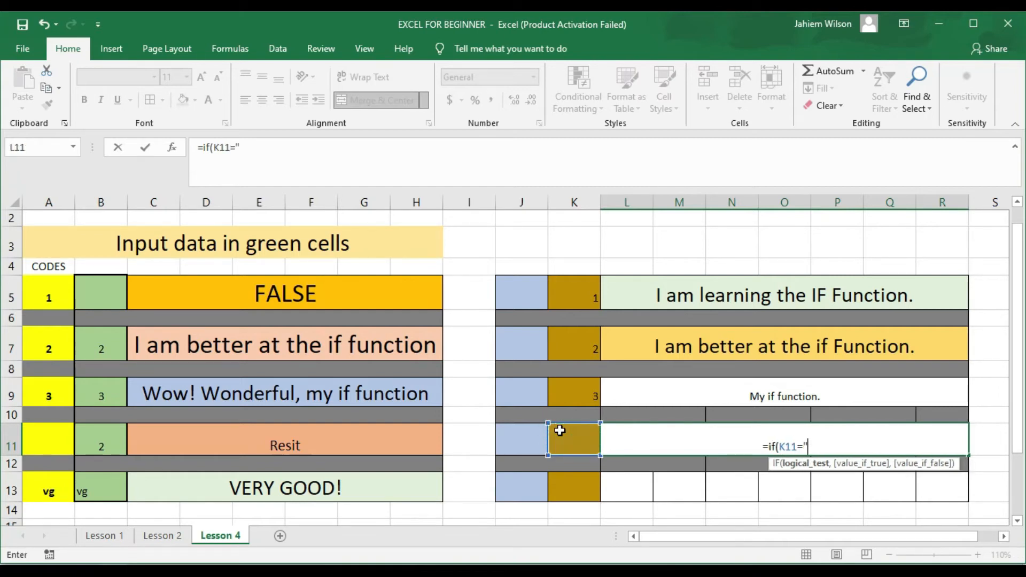
{"action": "type", "text": "\","}
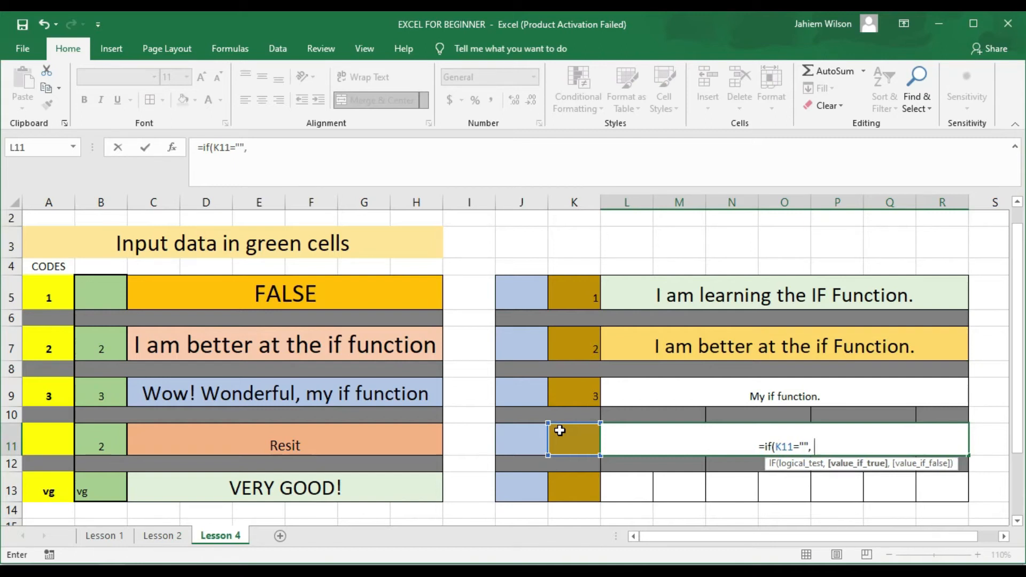
{"action": "type", "text": " Please enter"}
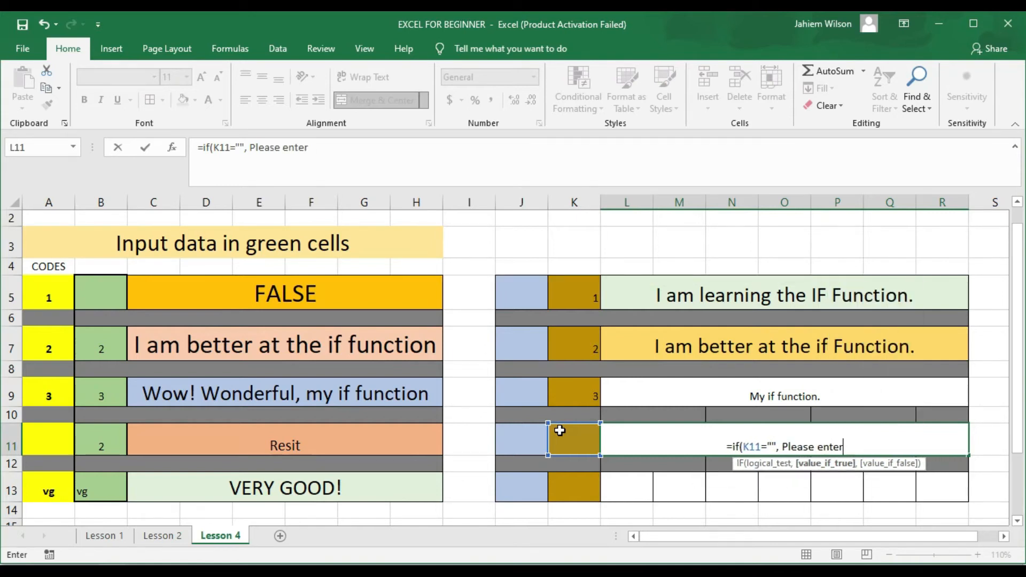
{"action": "type", "text": " your "}
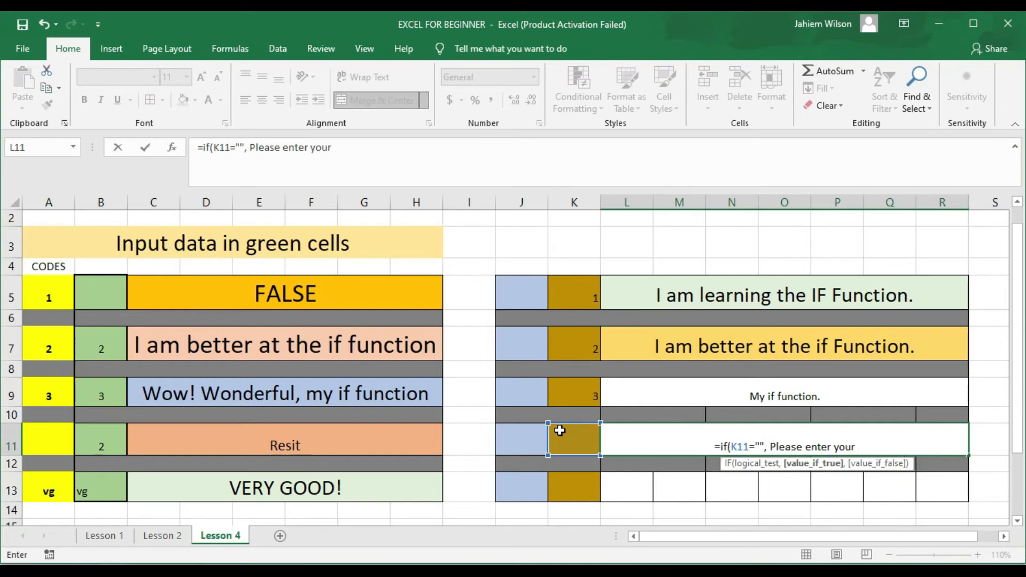
{"action": "type", "text": "ID"}
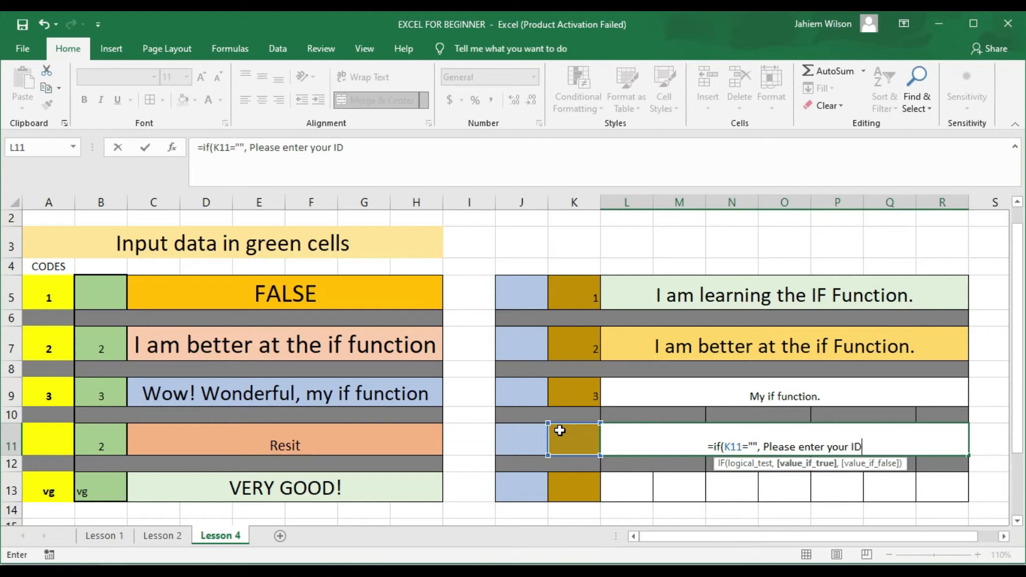
{"action": "type", "text": " number\""}
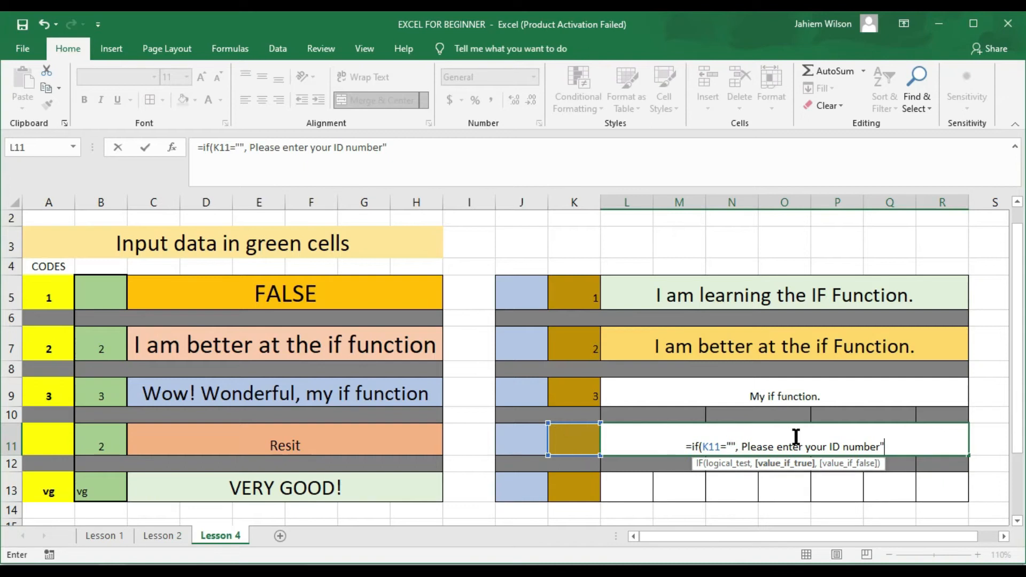
{"action": "left_click", "coordinate": [743, 446]}
{"action": "type", "text": "\""}
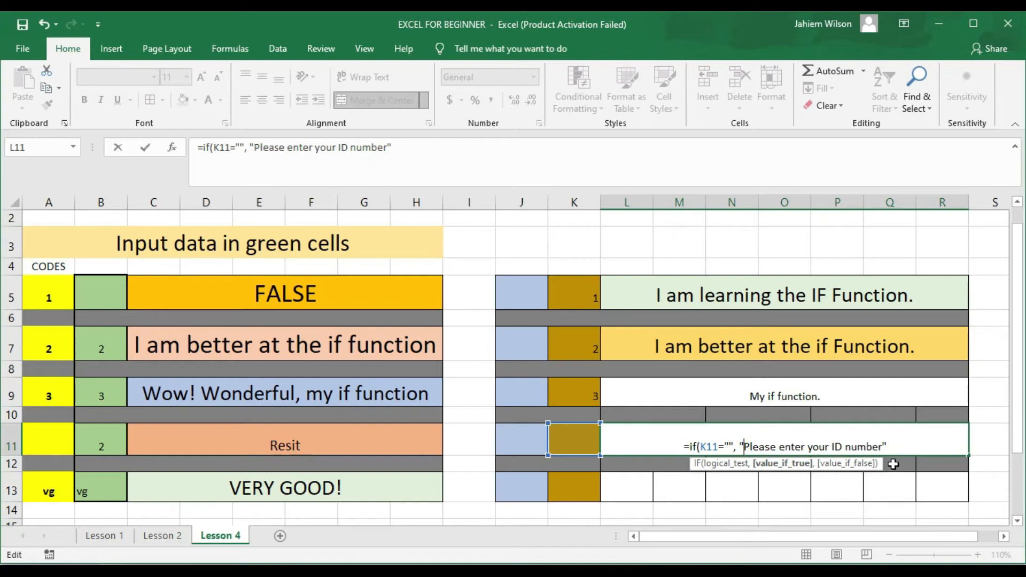
{"action": "left_click", "coordinate": [883, 448]}
{"action": "type", "text": "."}
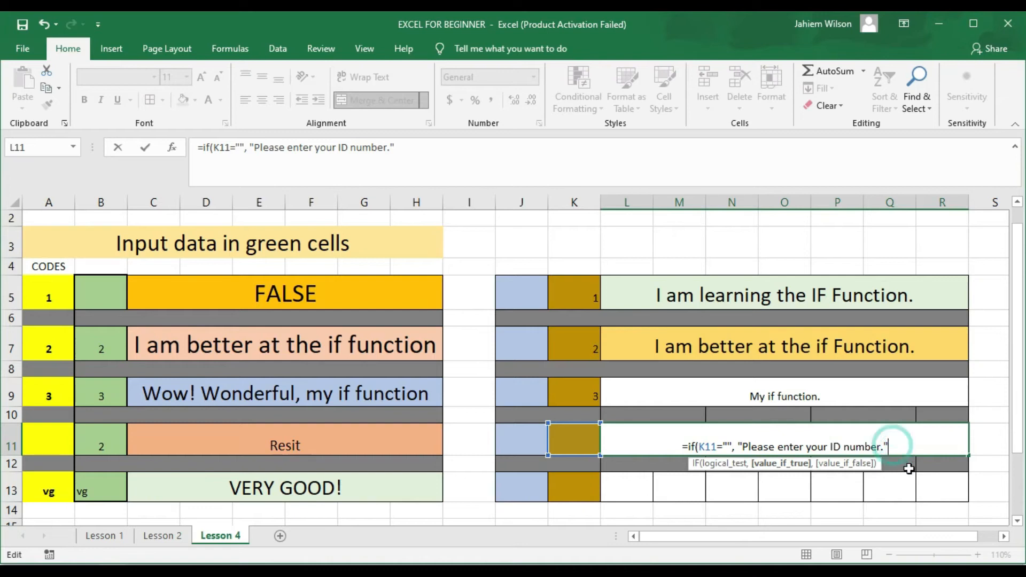
{"action": "type", "text": ","}
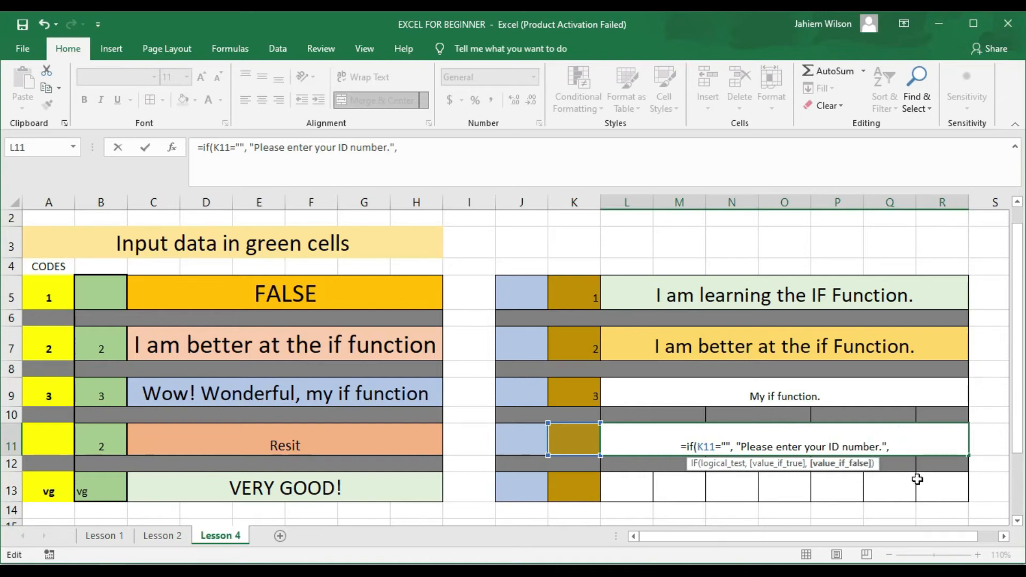
{"action": "type", "text": "if"}
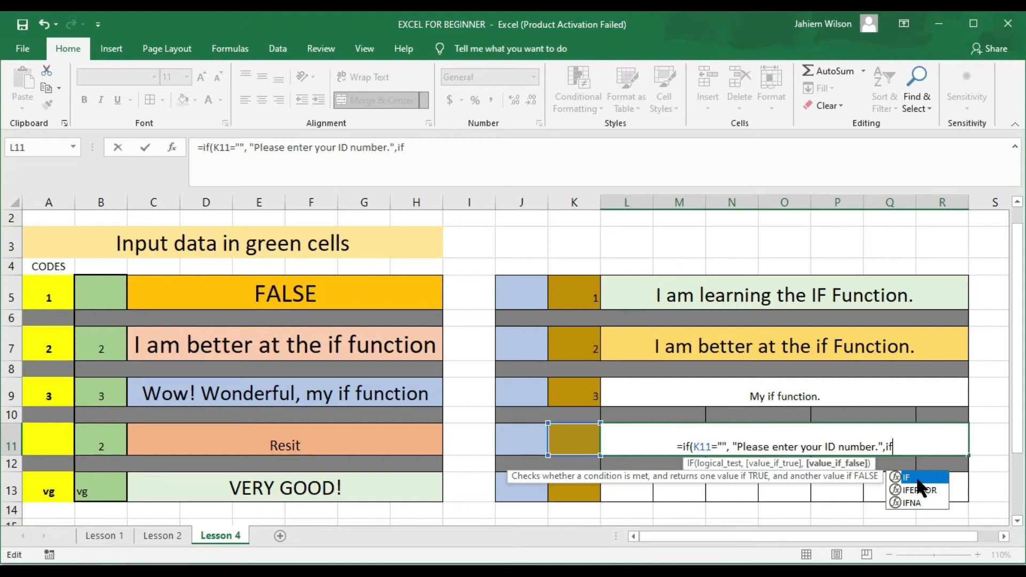
Step: Add the nested test K11<60 returning "Resit", otherwise "You have Passed the Exam.", closing both brackets
{"action": "type", "text": "("}
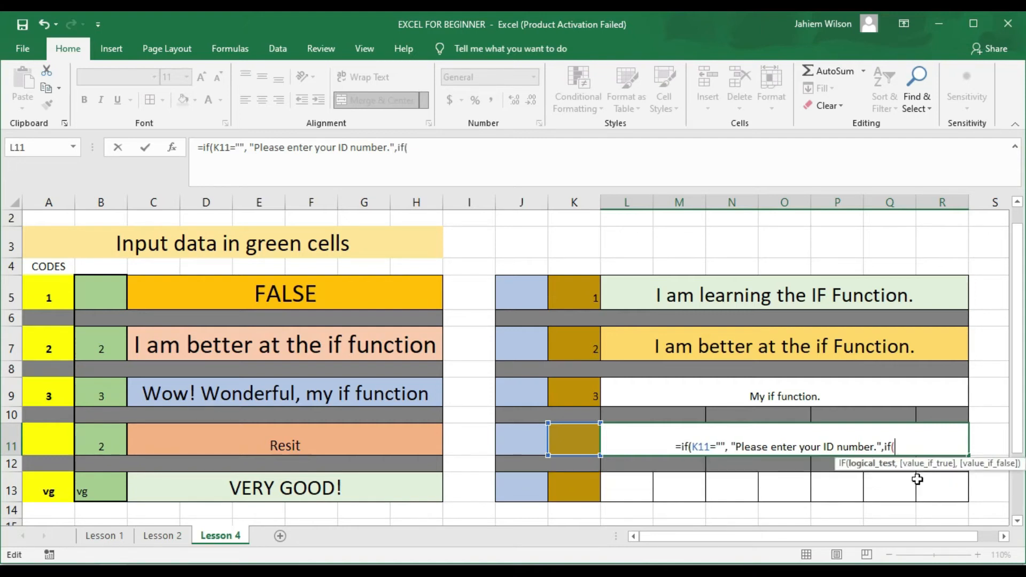
{"action": "left_click", "coordinate": [576, 445]}
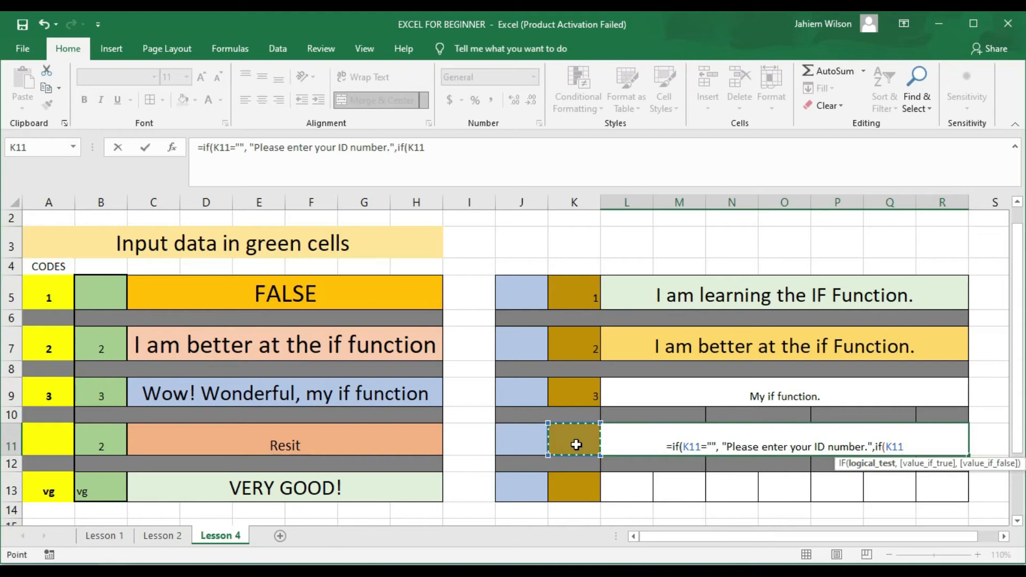
{"action": "type", "text": "<"}
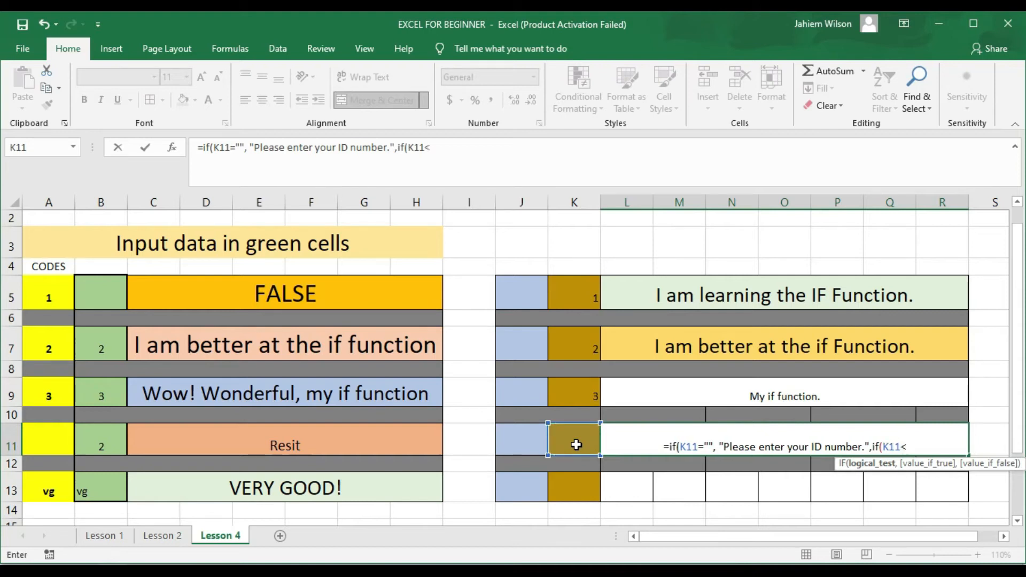
{"action": "type", "text": "60"}
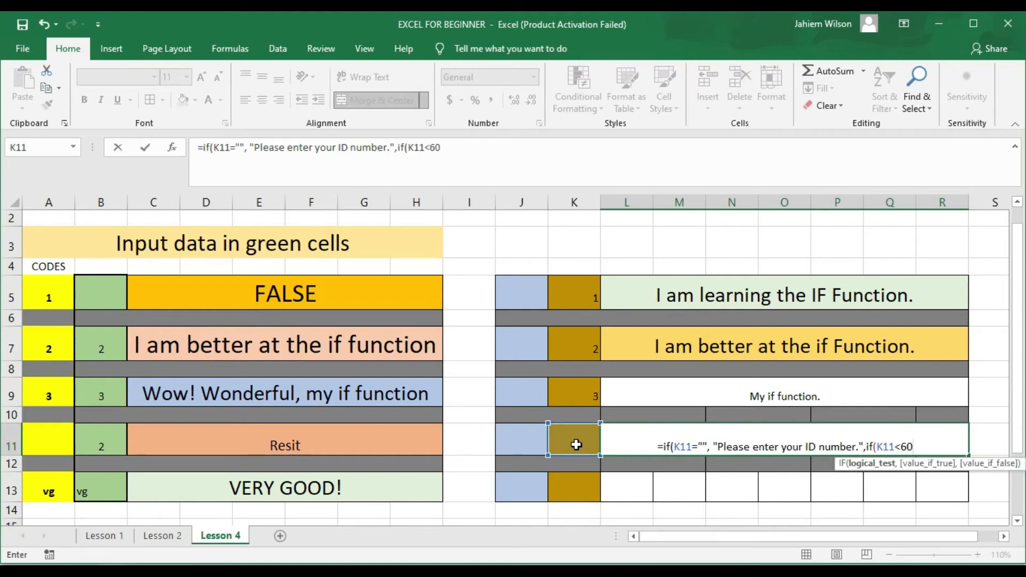
{"action": "type", "text": ","}
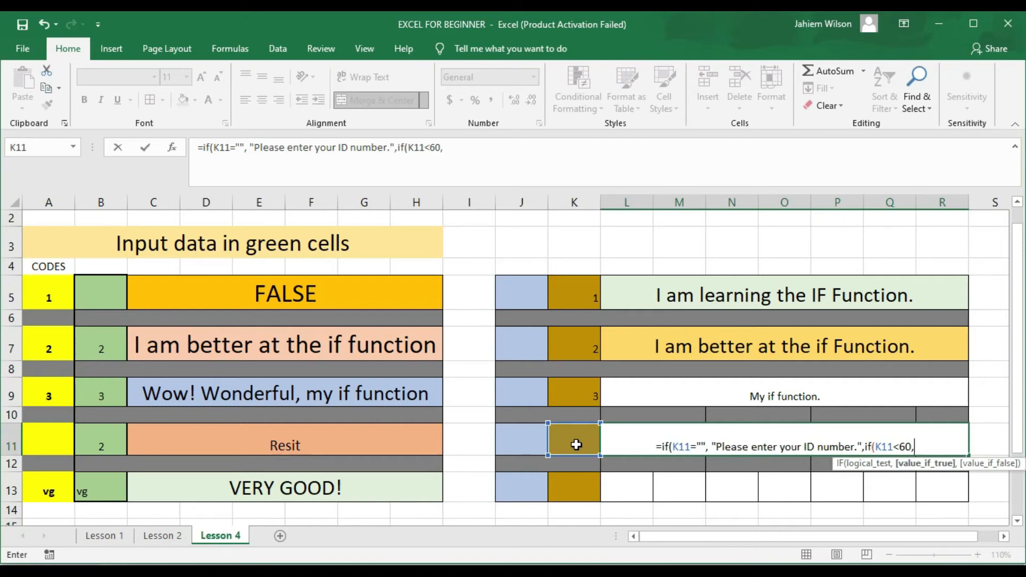
{"action": "type", "text": "\""}
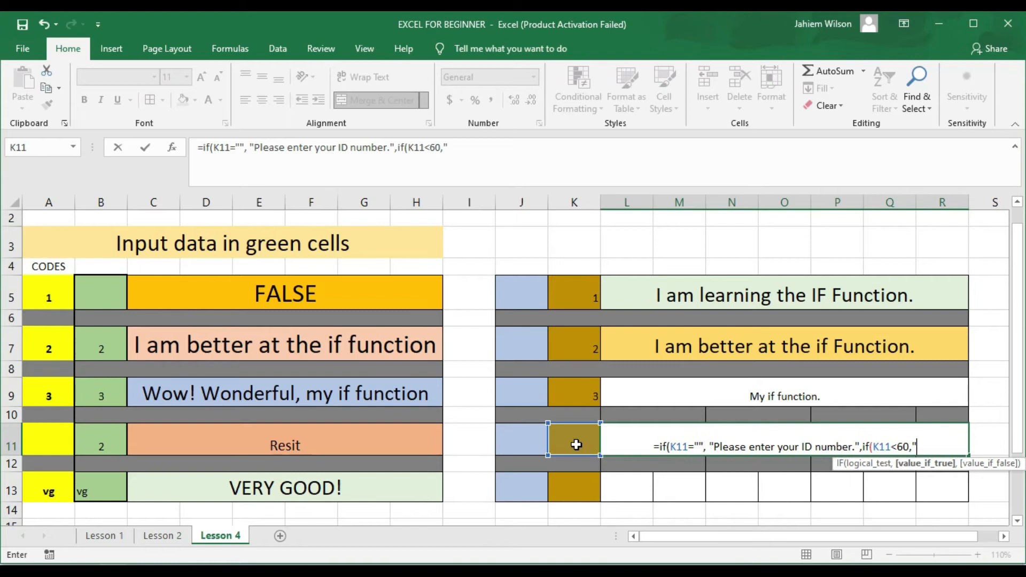
{"action": "type", "text": "Re"}
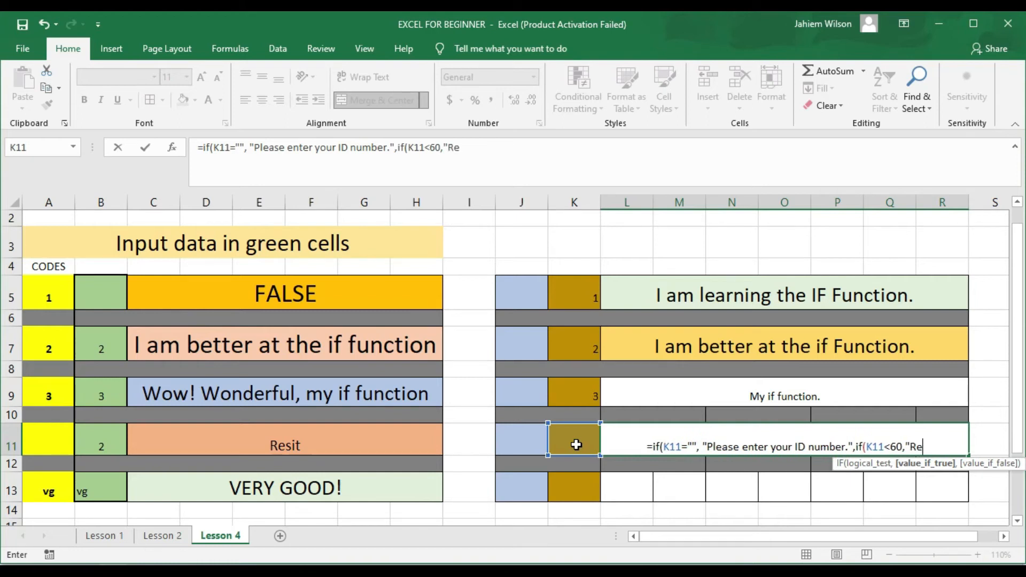
{"action": "type", "text": "sit"}
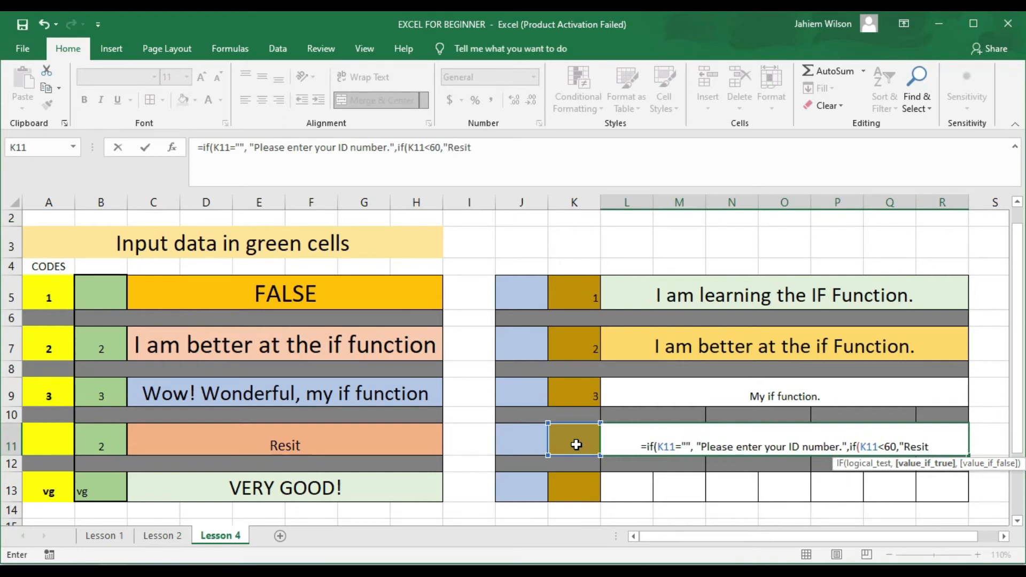
{"action": "type", "text": "\","}
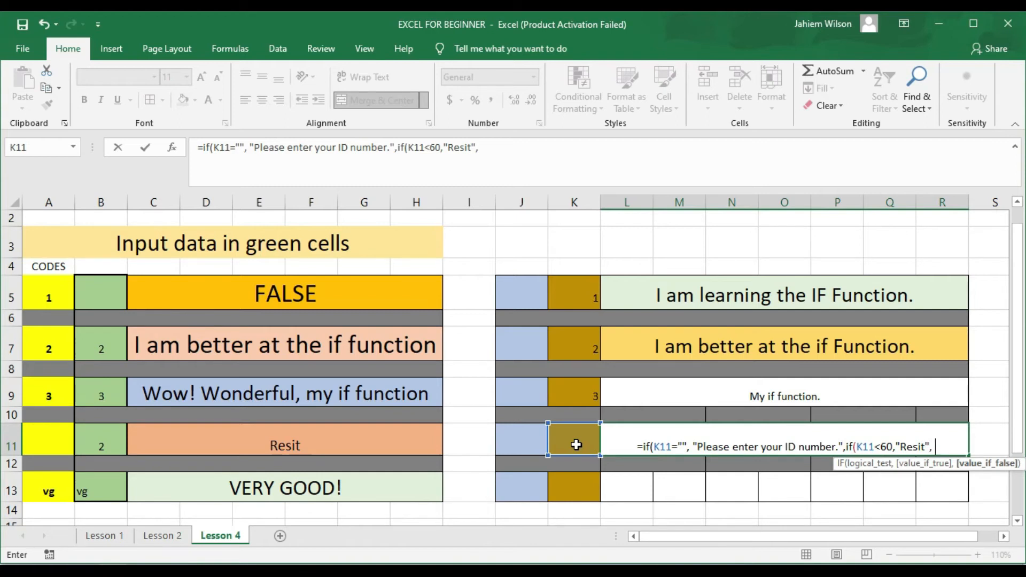
{"action": "type", "text": "\""}
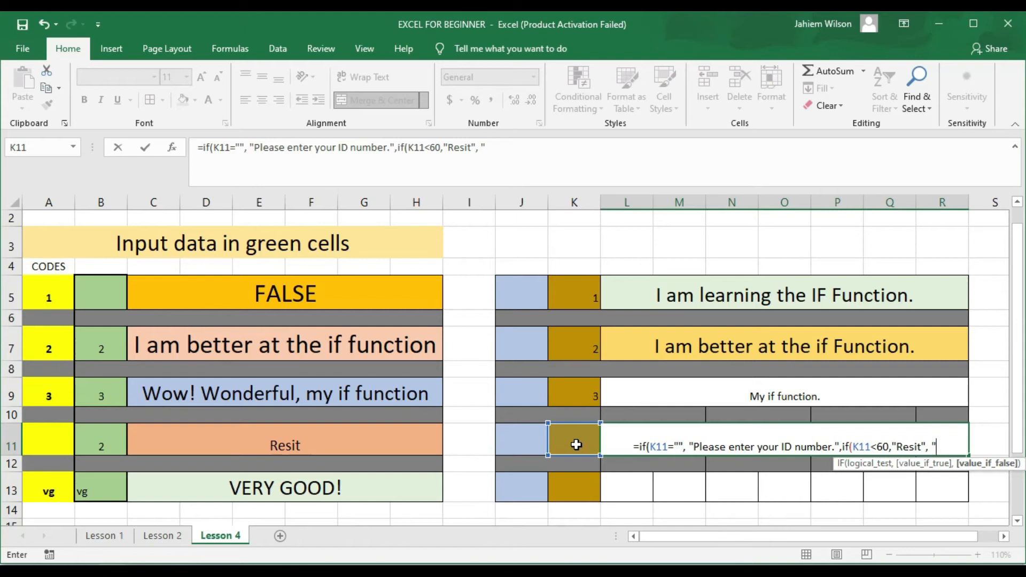
{"action": "type", "text": "You have"}
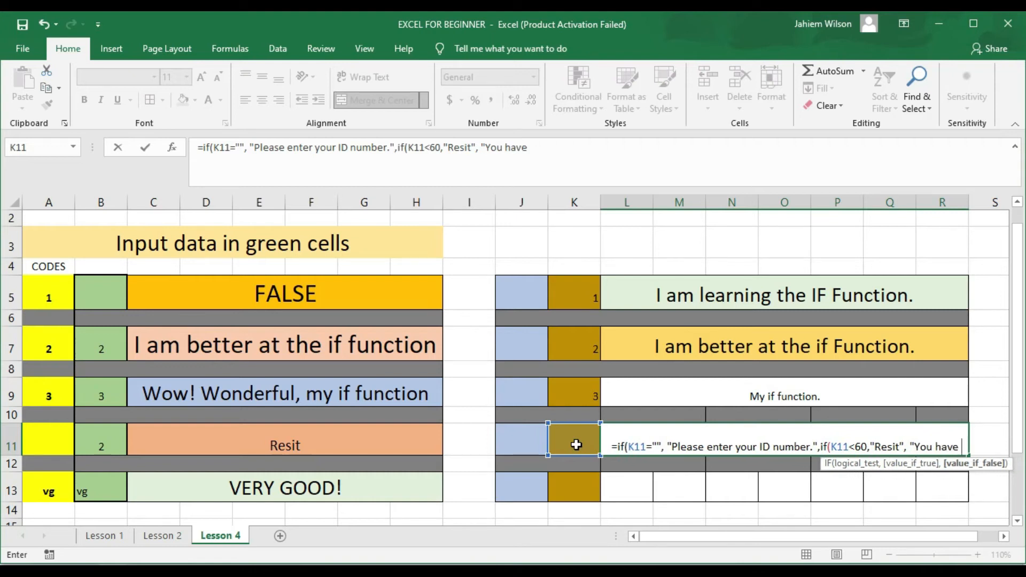
{"action": "type", "text": " Pass"}
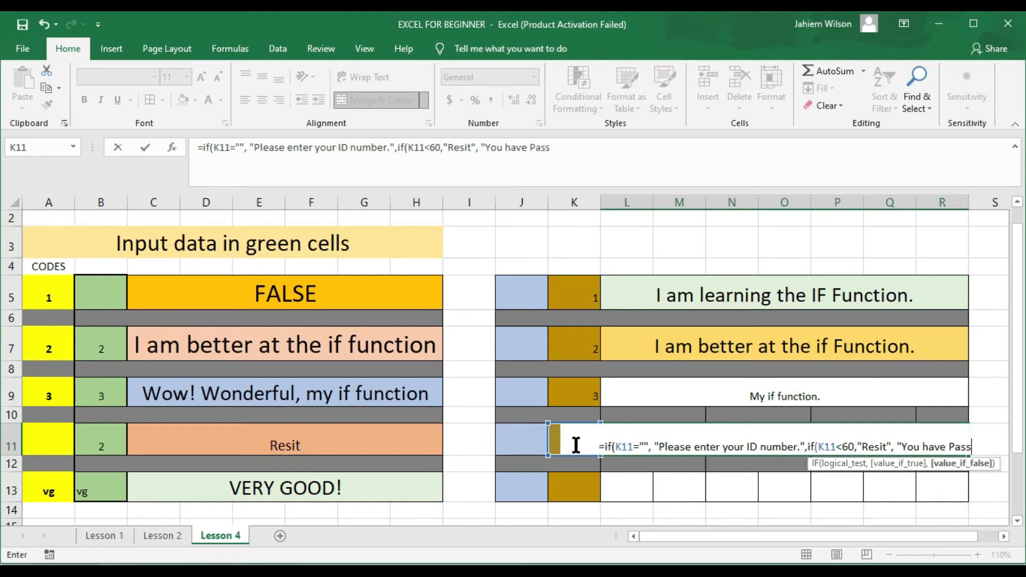
{"action": "type", "text": "ed the Exam"}
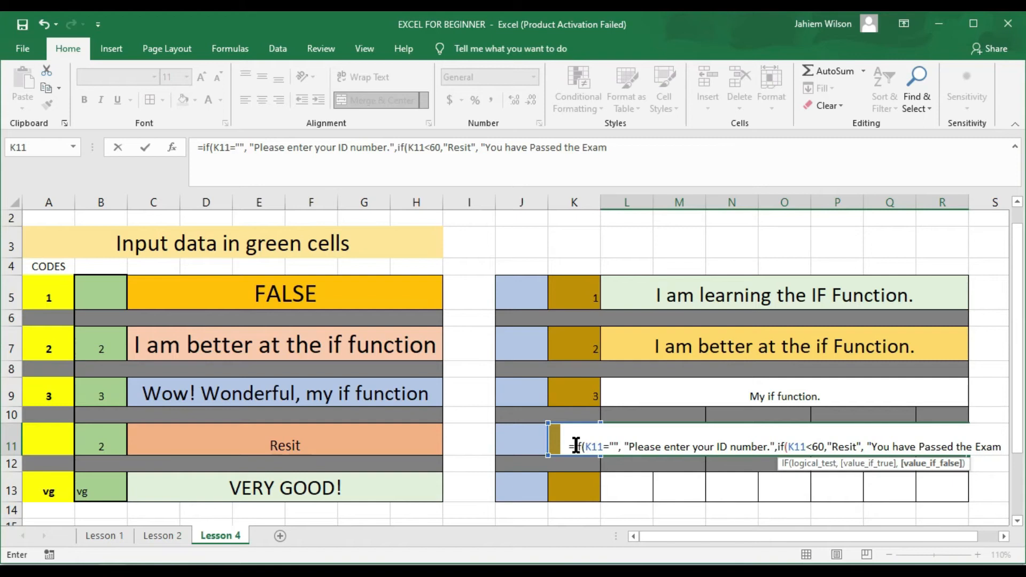
{"action": "type", "text": "\""}
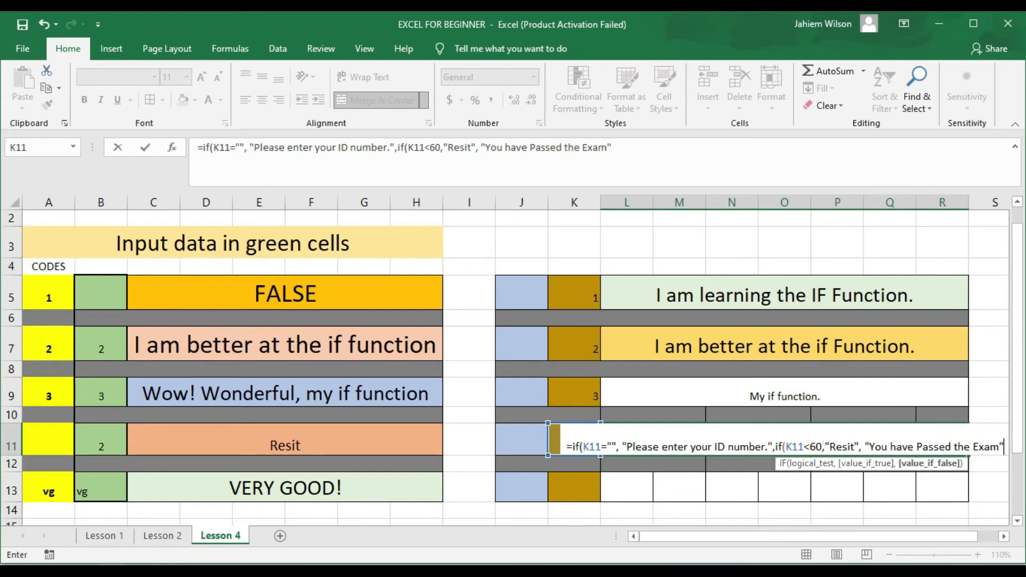
{"action": "left_click", "coordinate": [1001, 445]}
{"action": "type", "text": "."}
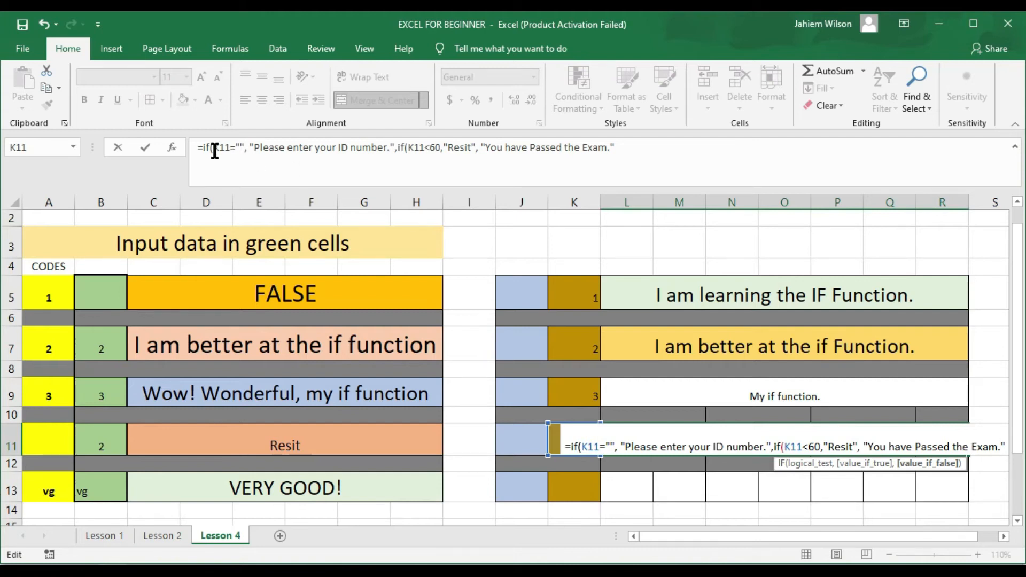
{"action": "left_click", "coordinate": [626, 150]}
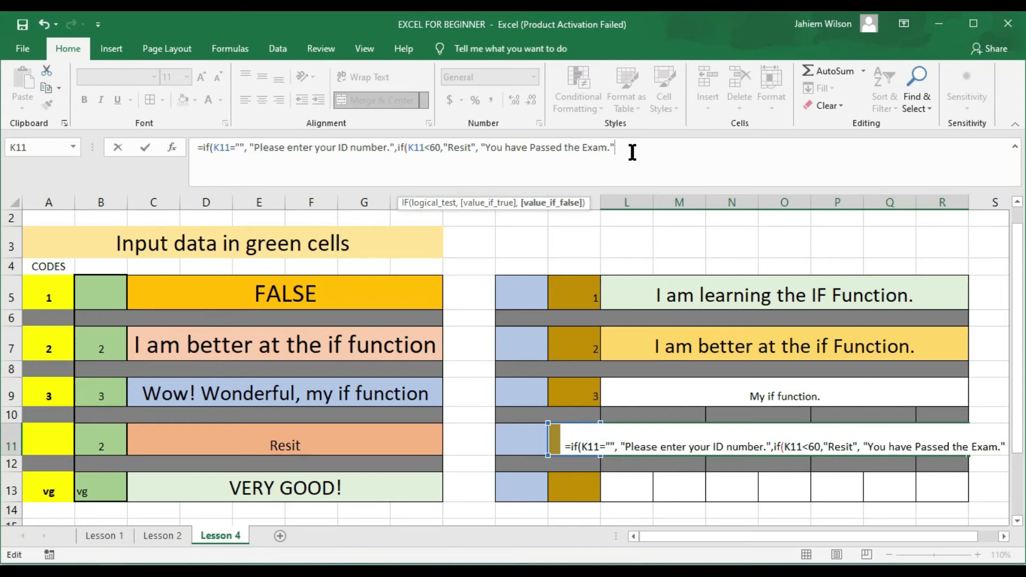
{"action": "type", "text": ")"}
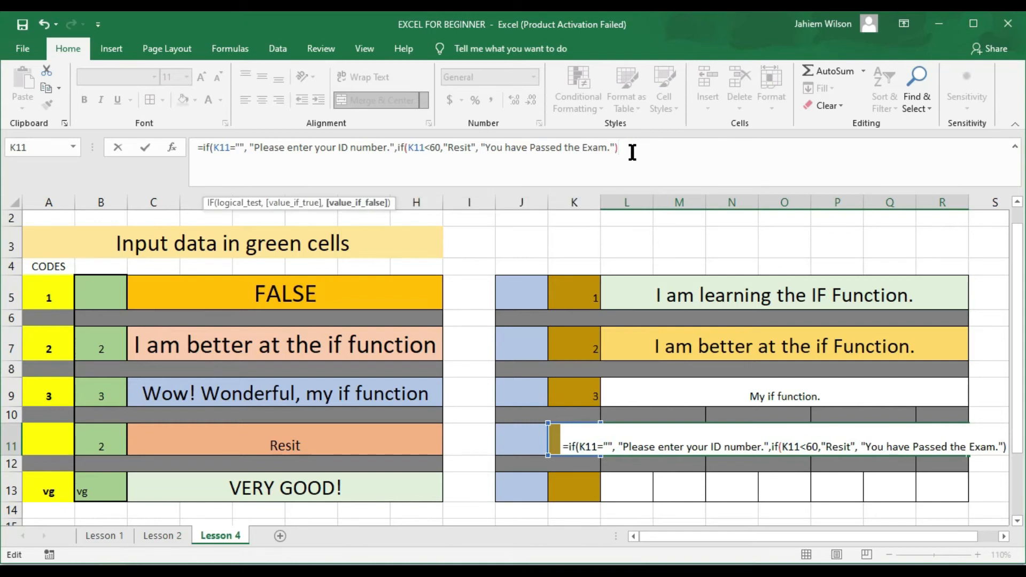
{"action": "type", "text": ")"}
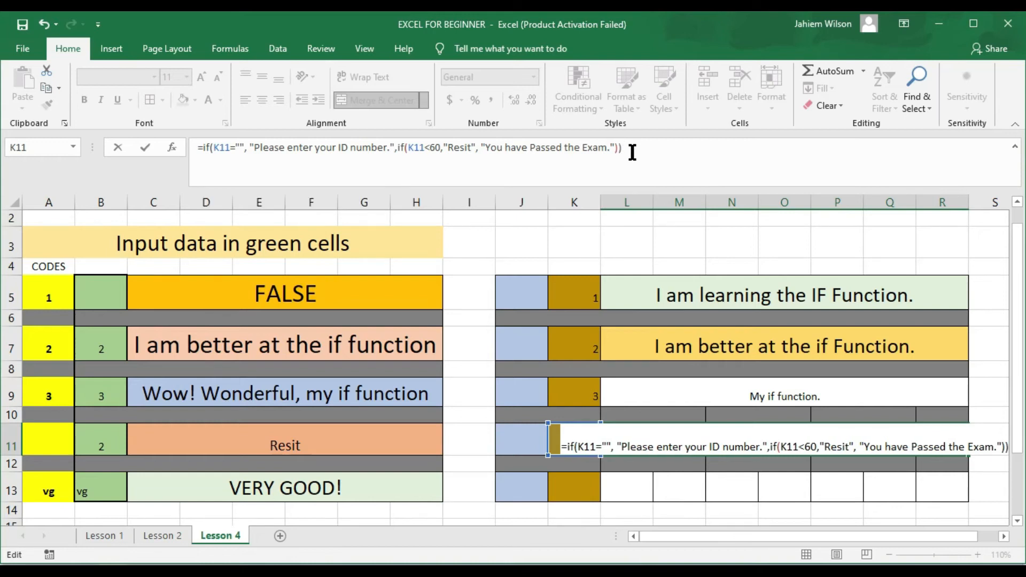
{"action": "key", "text": "Return"}
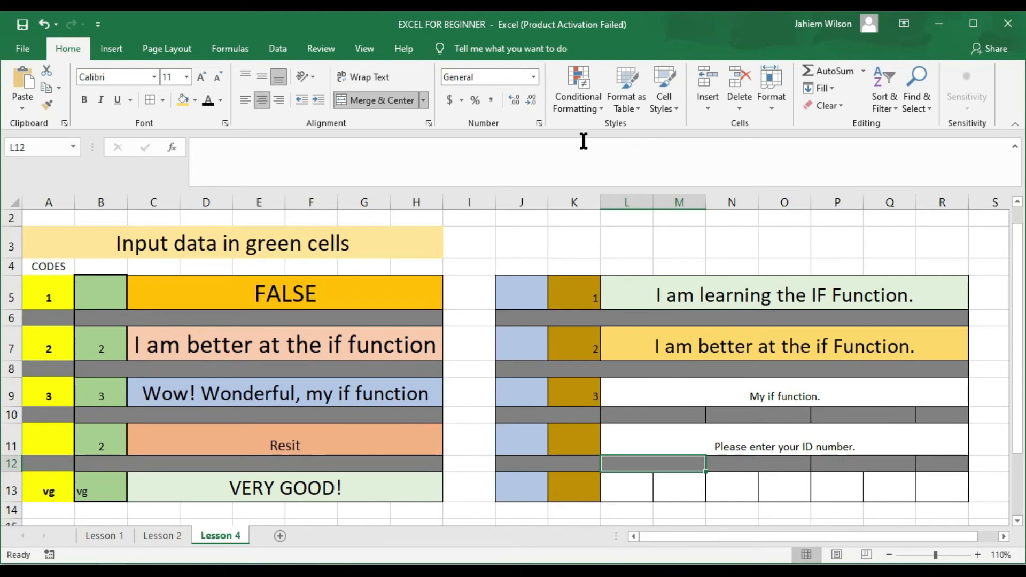
Step: Set the ID-number message in merged cell L11 to font size 20
{"action": "left_click", "coordinate": [754, 444]}
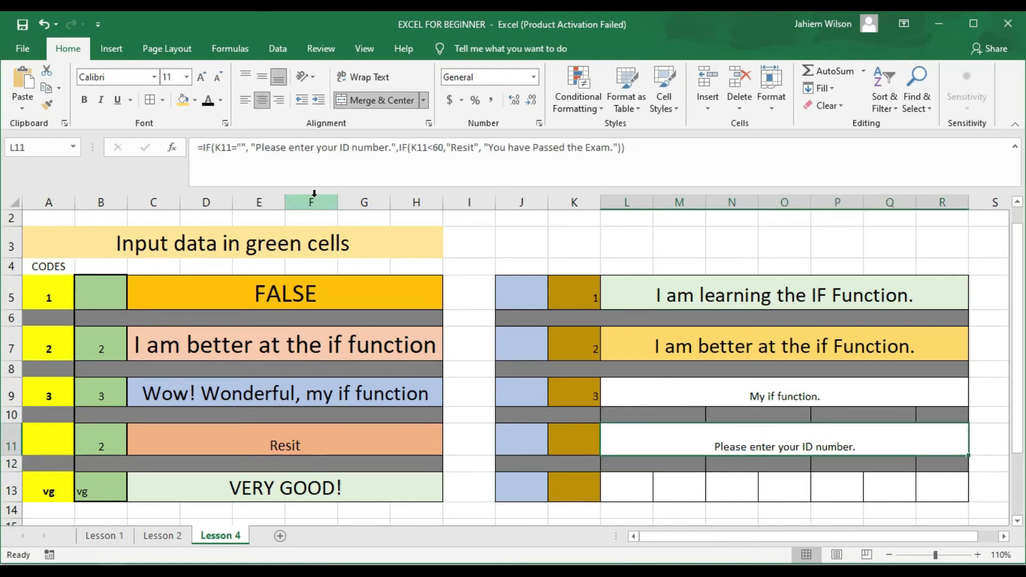
{"action": "left_click", "coordinate": [188, 77]}
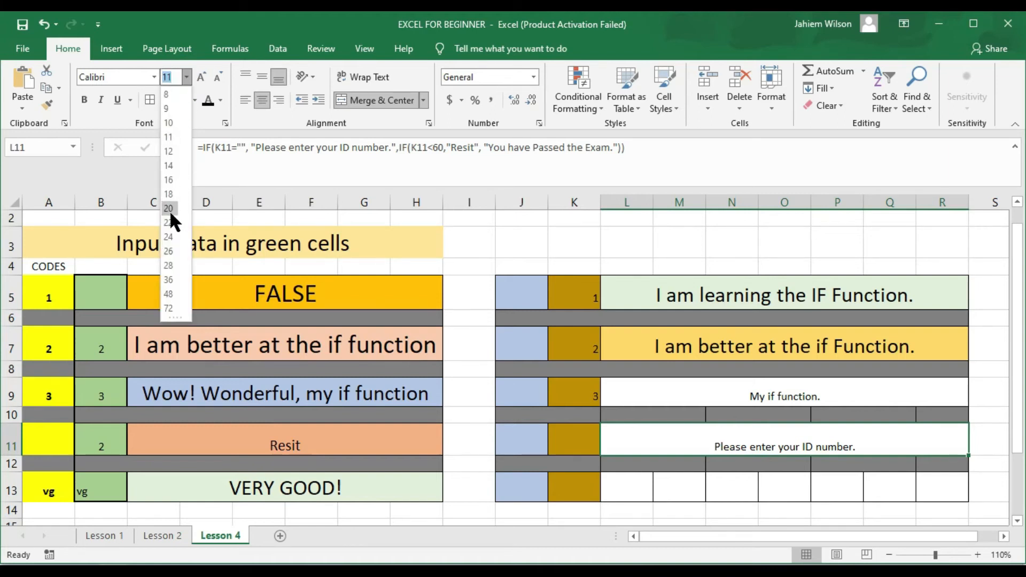
{"action": "left_click", "coordinate": [168, 208]}
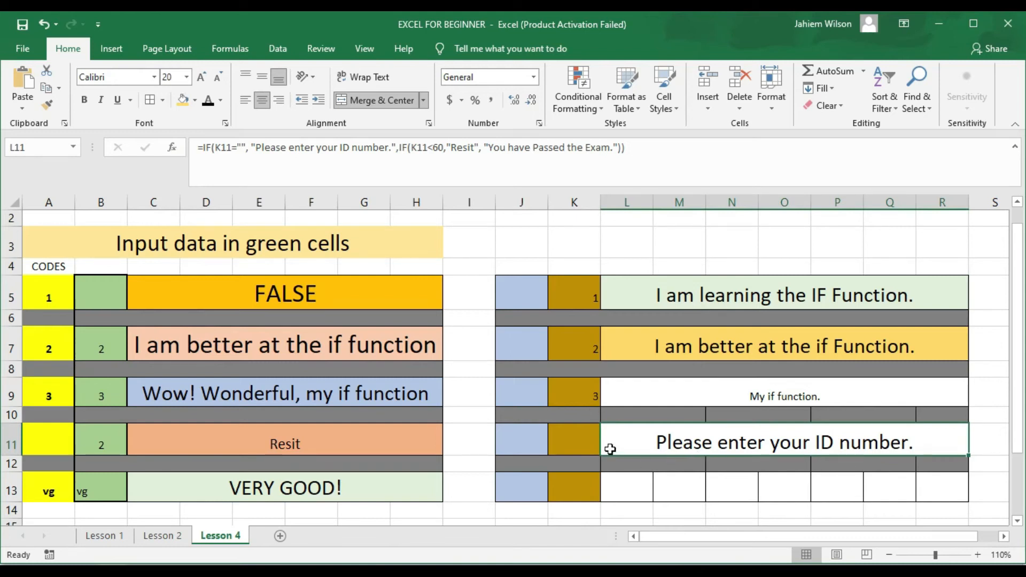
{"action": "left_click", "coordinate": [578, 438]}
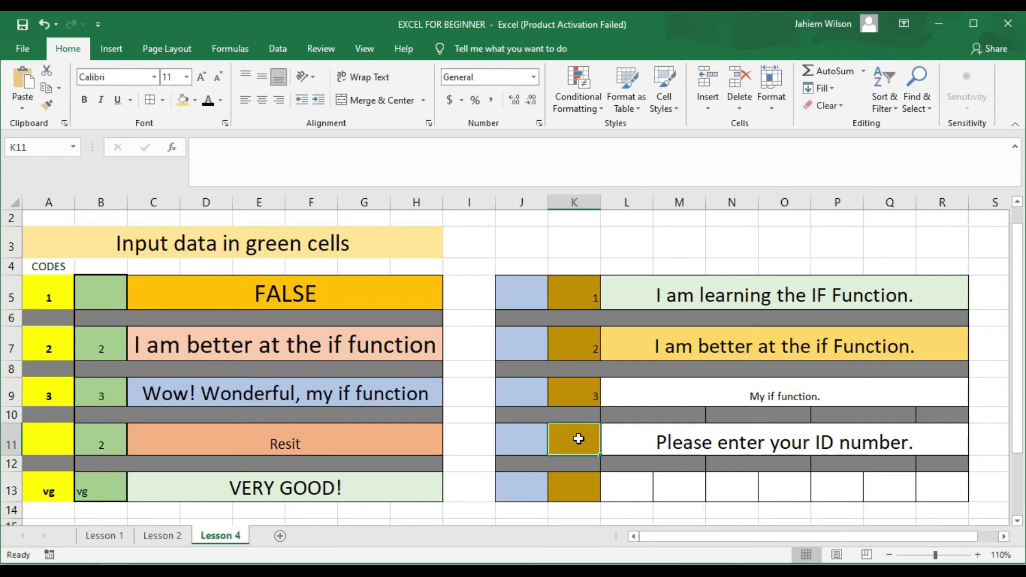
Step: Enter test values 10, 50 and 60 in K11 to check L11's messages
{"action": "type", "text": "10"}
{"action": "key", "text": "Return"}
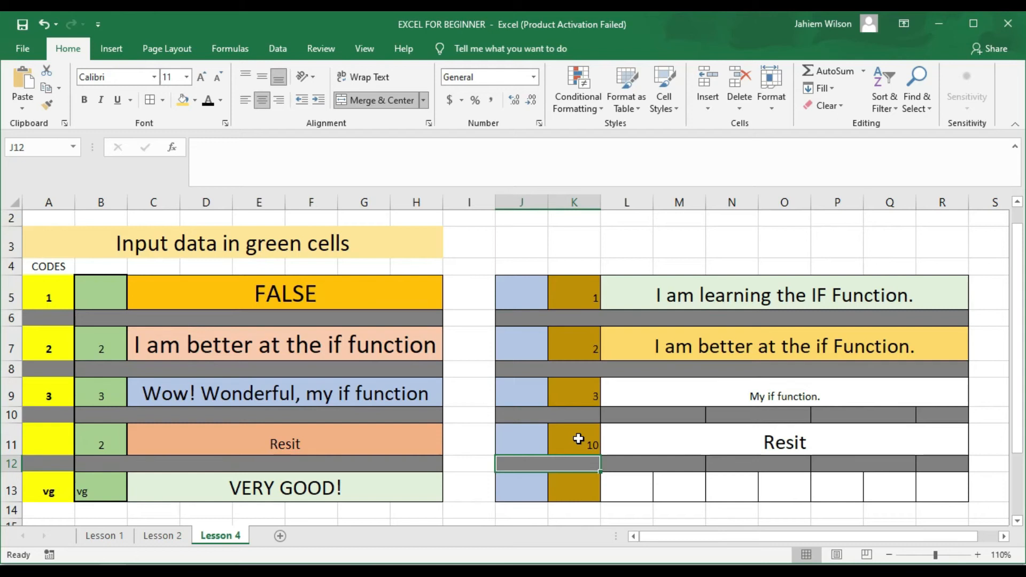
{"action": "left_click", "coordinate": [578, 439]}
{"action": "type", "text": "50"}
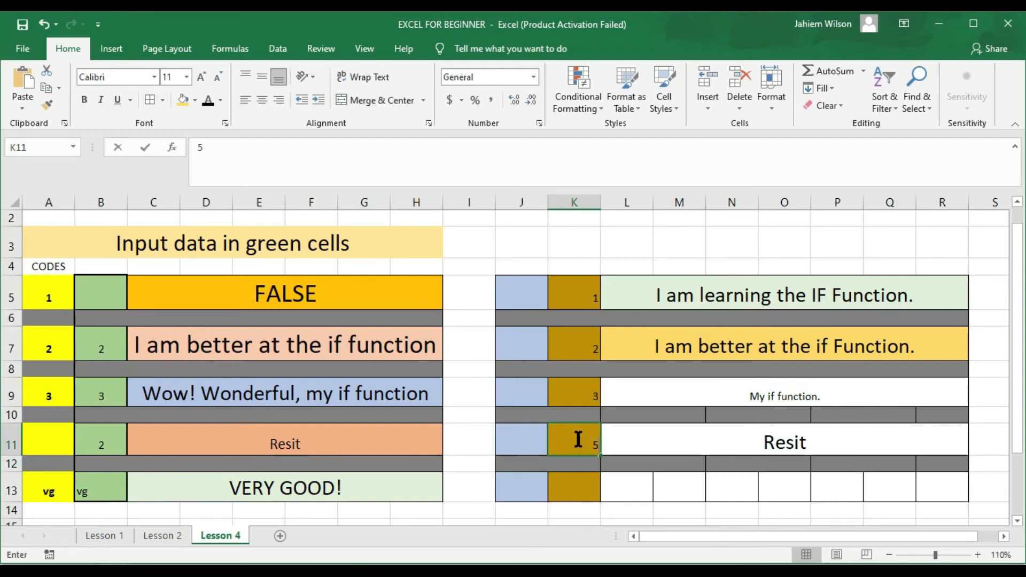
{"action": "key", "text": "Return"}
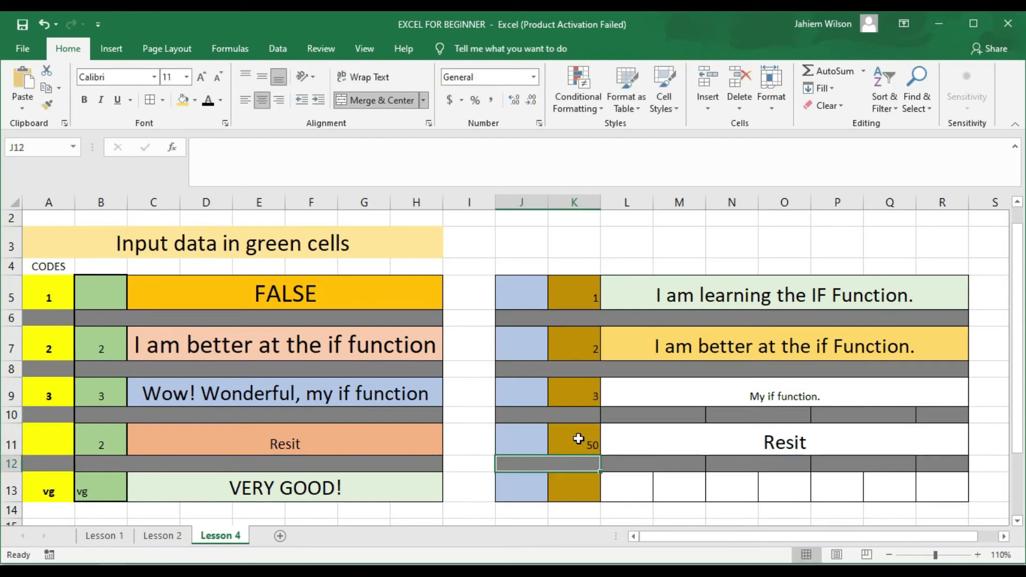
{"action": "left_click", "coordinate": [578, 439]}
{"action": "type", "text": "60"}
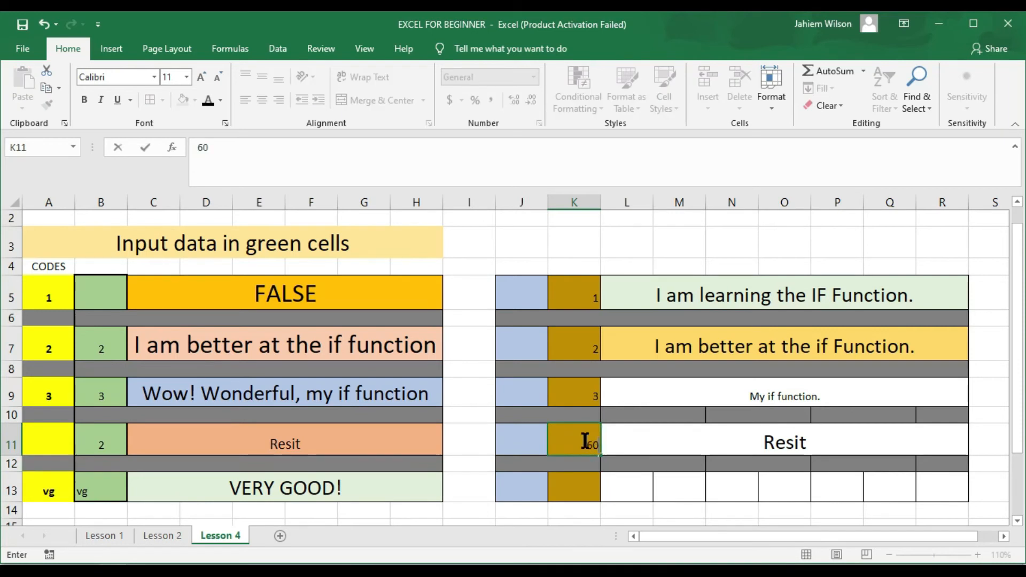
{"action": "key", "text": "Return"}
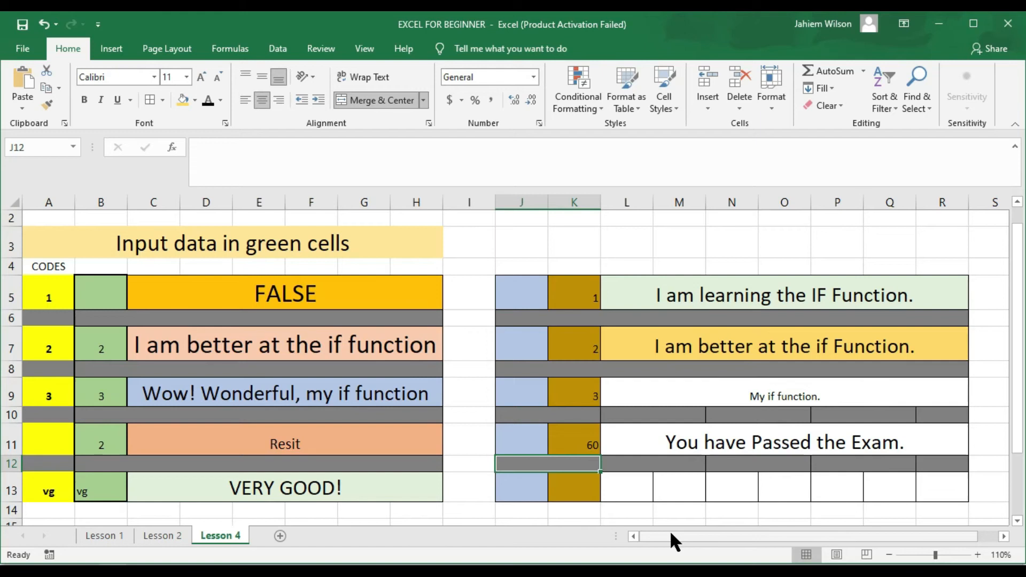
Step: Try scores 65, 100 and 5 in K11, then review and confirm L11's nested IF formula
{"action": "left_click", "coordinate": [588, 446]}
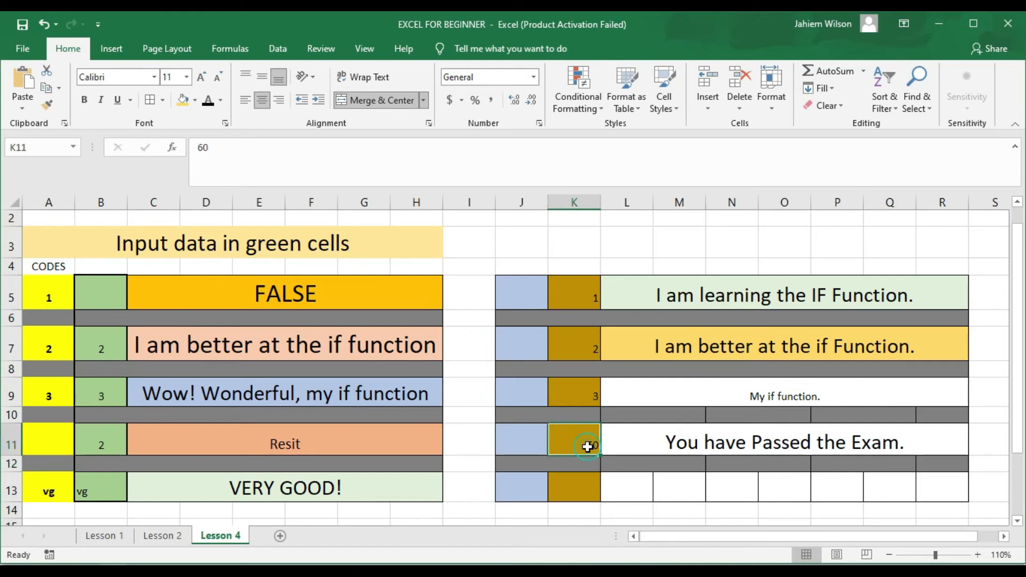
{"action": "type", "text": "65"}
{"action": "key", "text": "Return"}
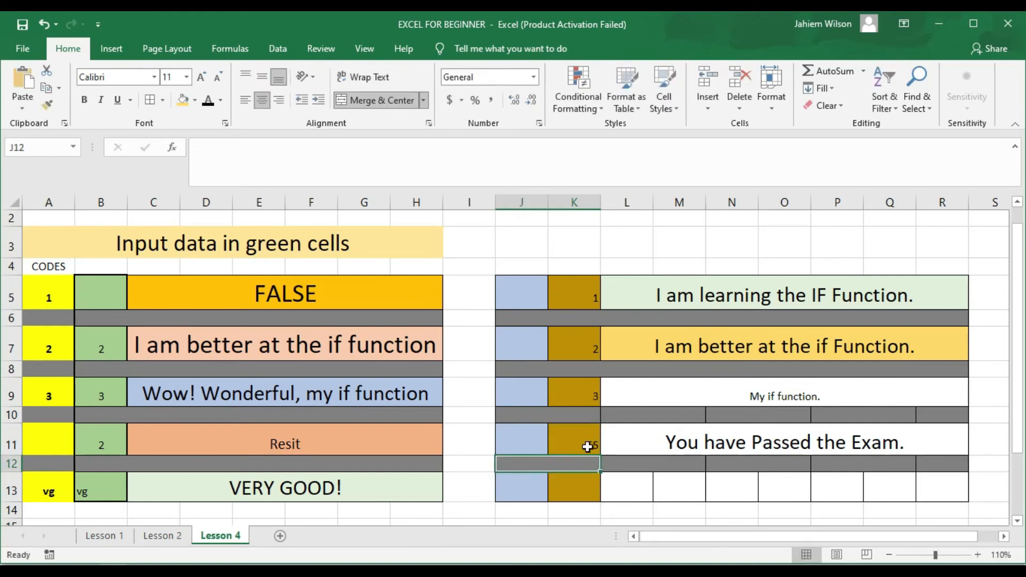
{"action": "left_click", "coordinate": [592, 446]}
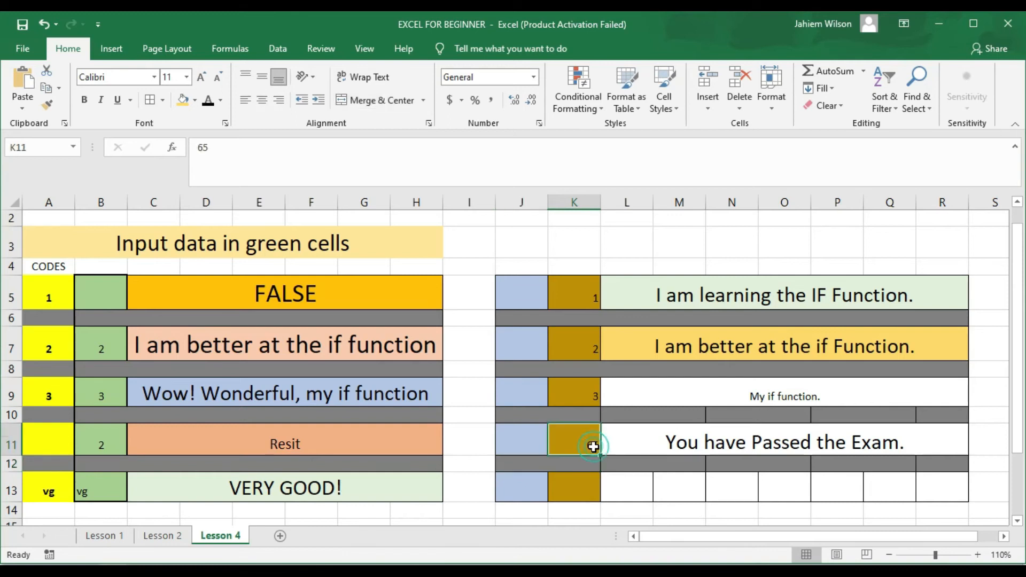
{"action": "type", "text": "100"}
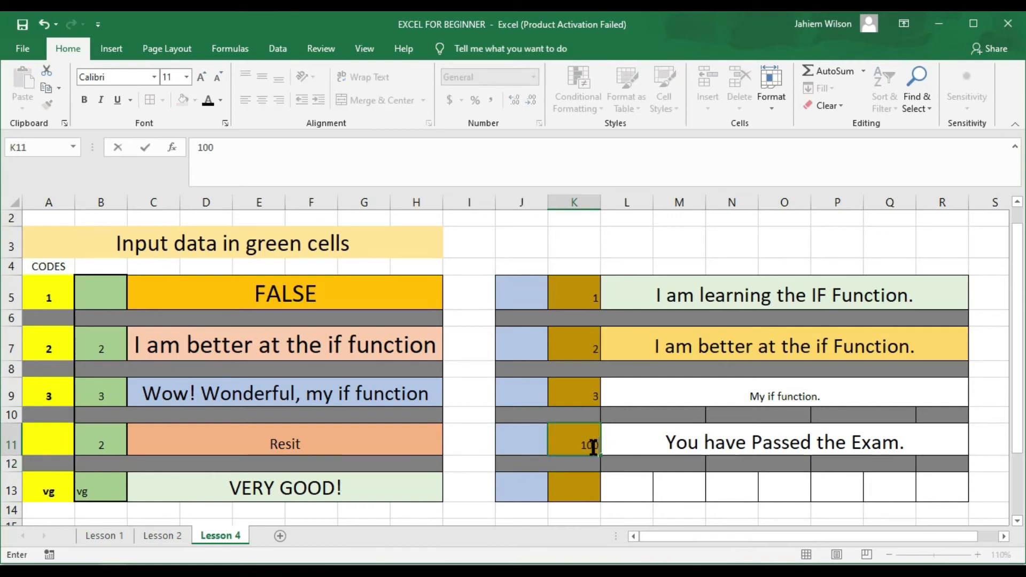
{"action": "key", "text": "Return"}
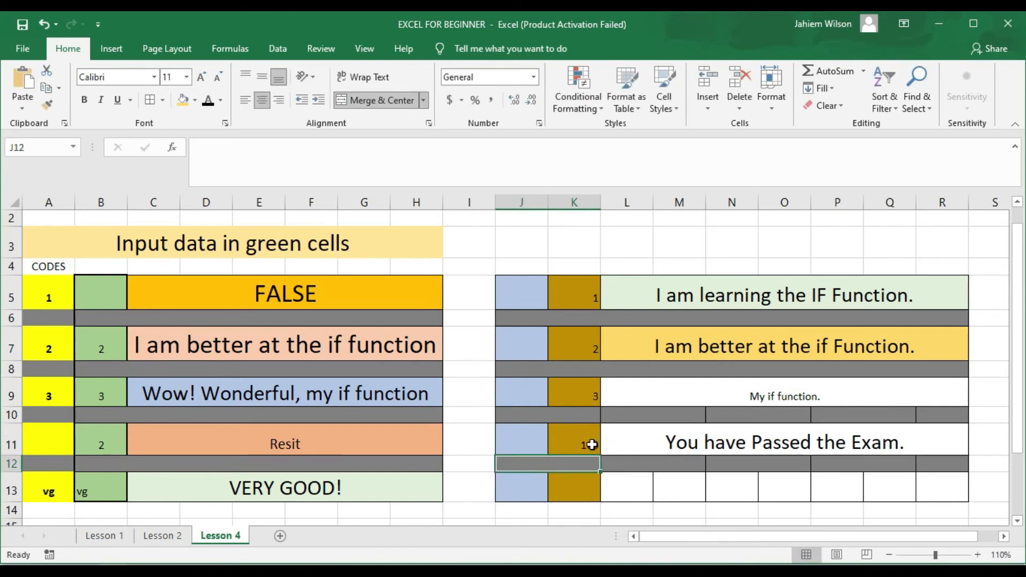
{"action": "left_click", "coordinate": [581, 440]}
{"action": "type", "text": "5"}
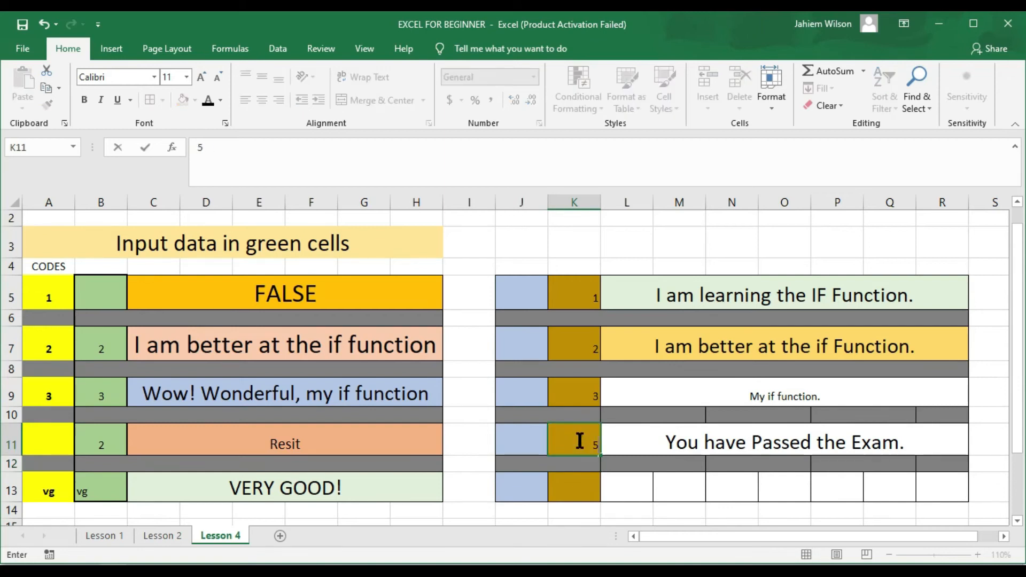
{"action": "key", "text": "Return"}
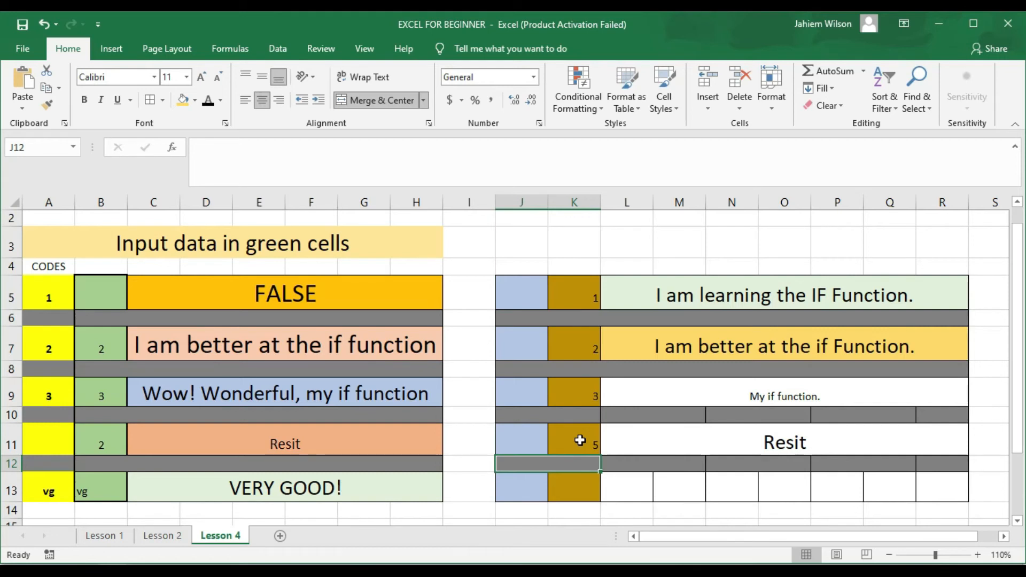
{"action": "double_click", "coordinate": [679, 445]}
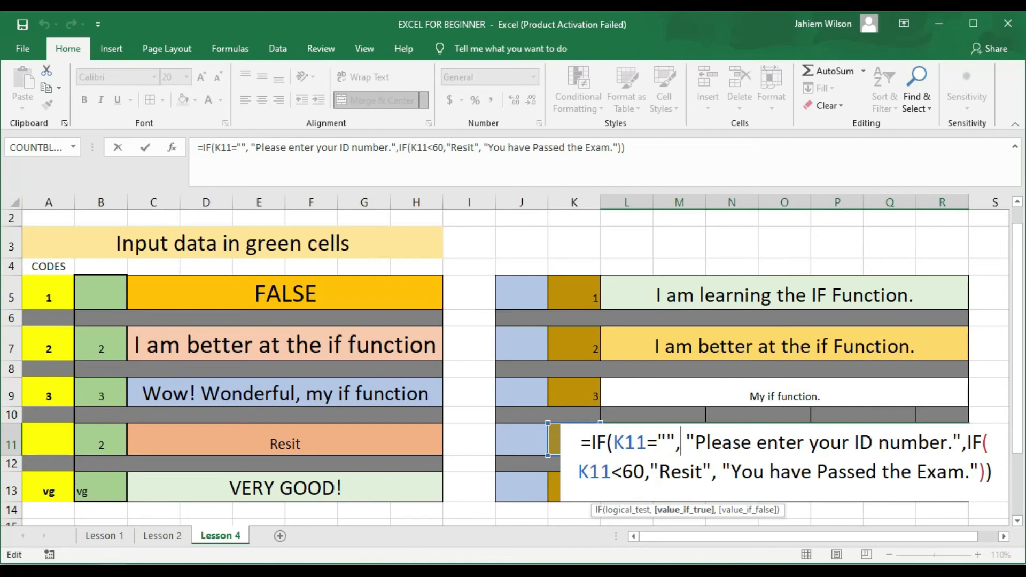
{"action": "key", "text": "ctrl+Return"}
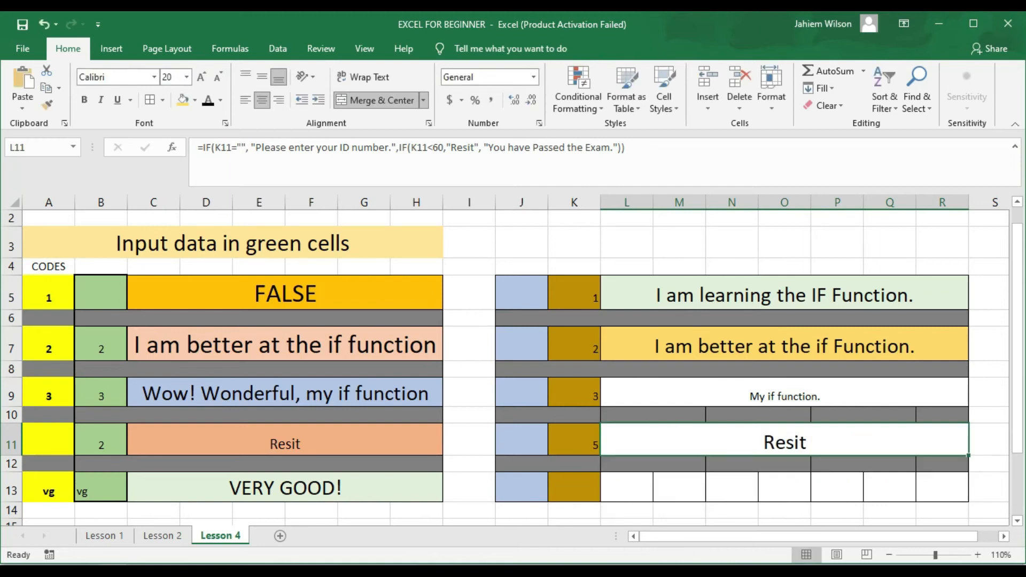
Step: Merge L13 through R13 into one centred cell and set L9's message to font size 20
{"action": "left_click_drag", "start_coordinate": [625, 483], "coordinate": [929, 486]}
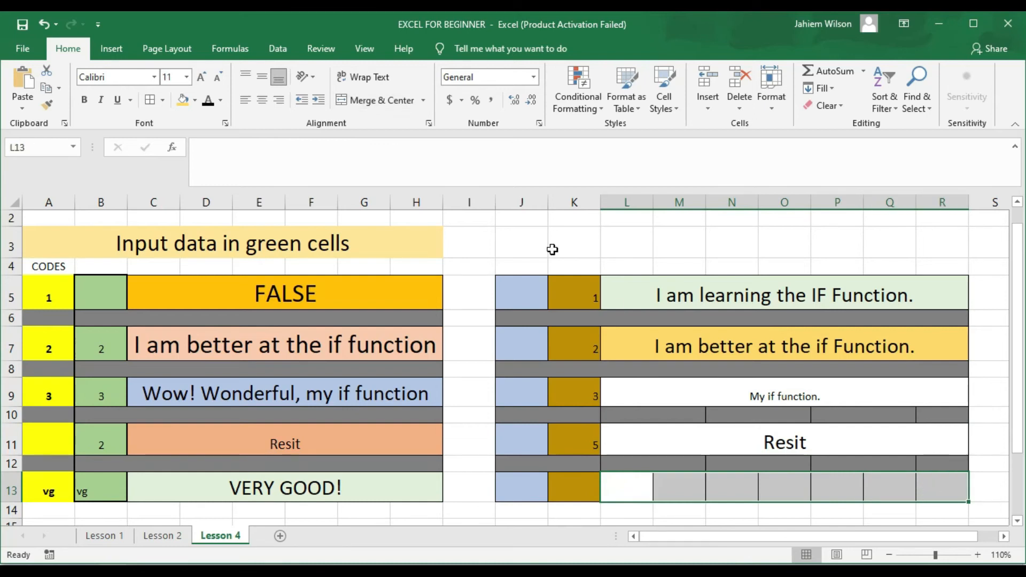
{"action": "left_click", "coordinate": [355, 98]}
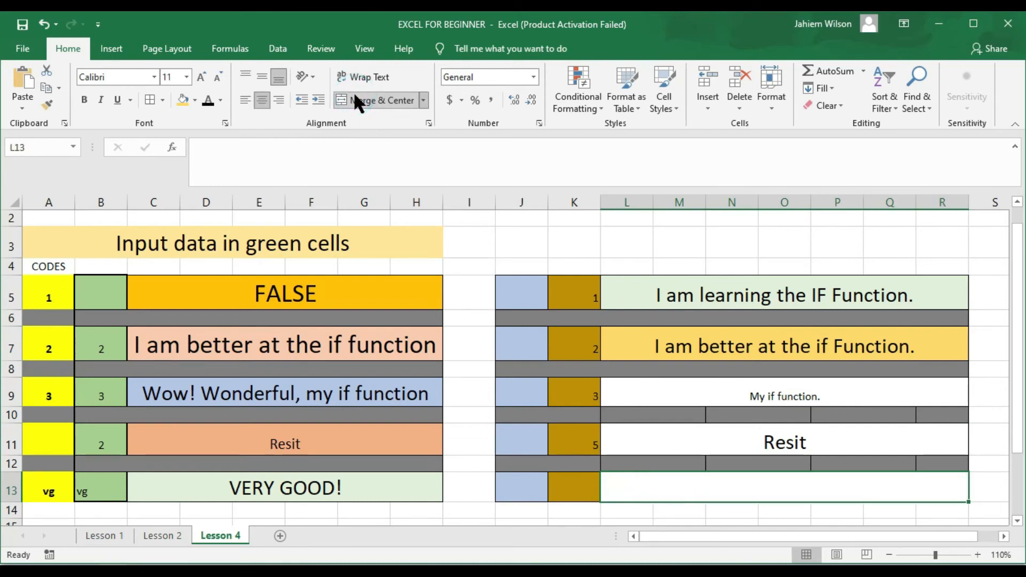
{"action": "left_click", "coordinate": [756, 391]}
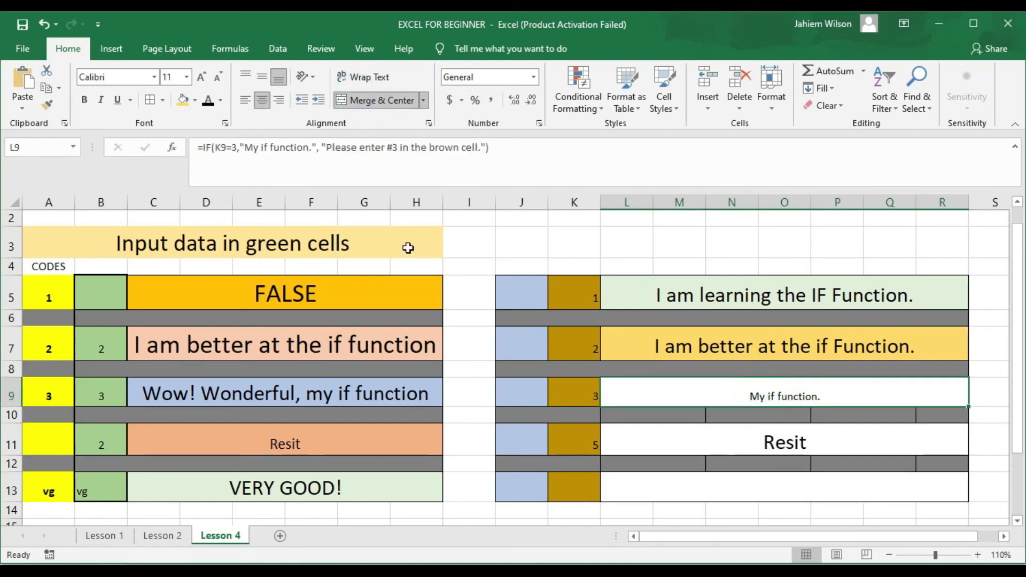
{"action": "left_click", "coordinate": [187, 77]}
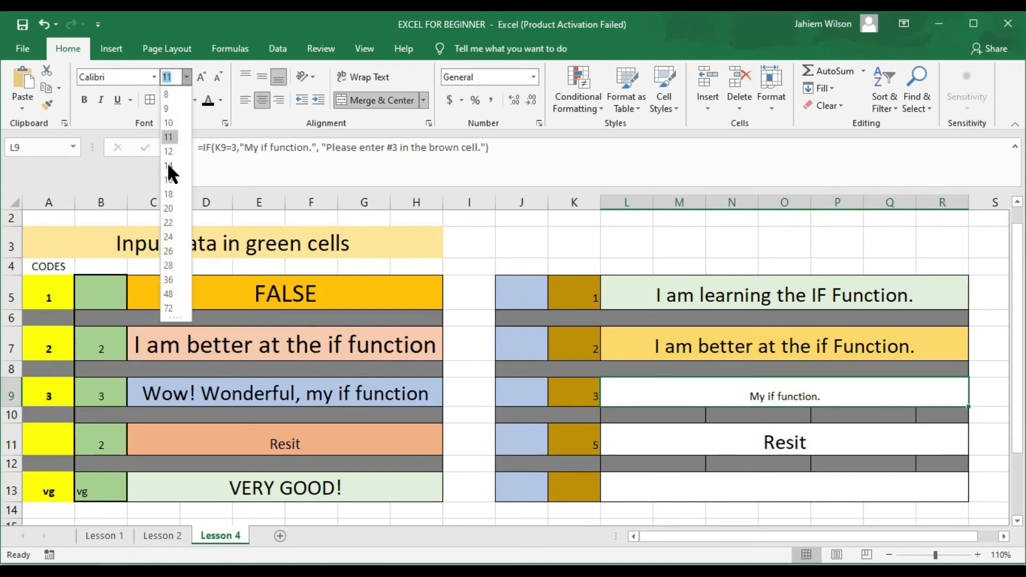
{"action": "left_click", "coordinate": [167, 207]}
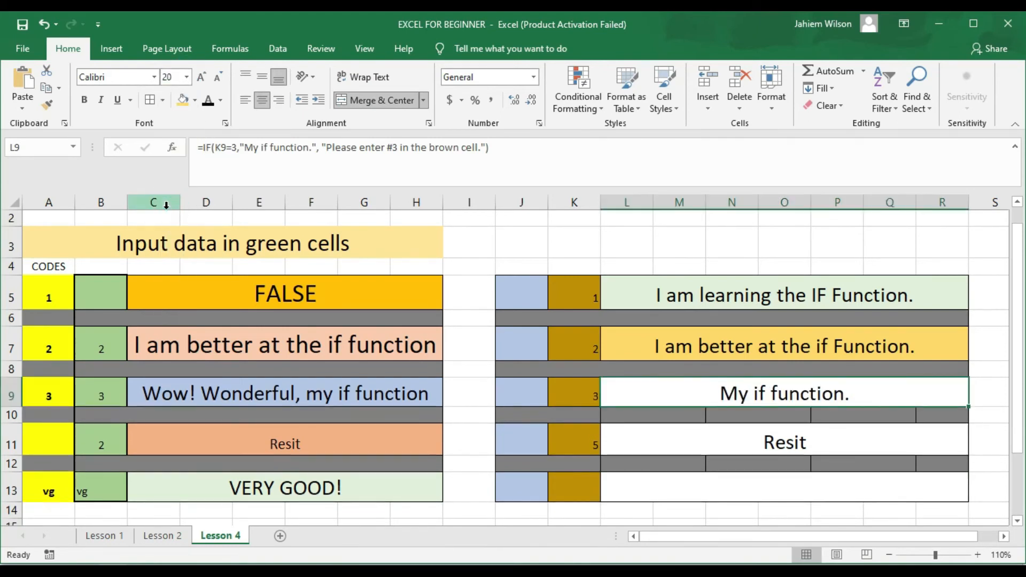
{"action": "left_click", "coordinate": [696, 489]}
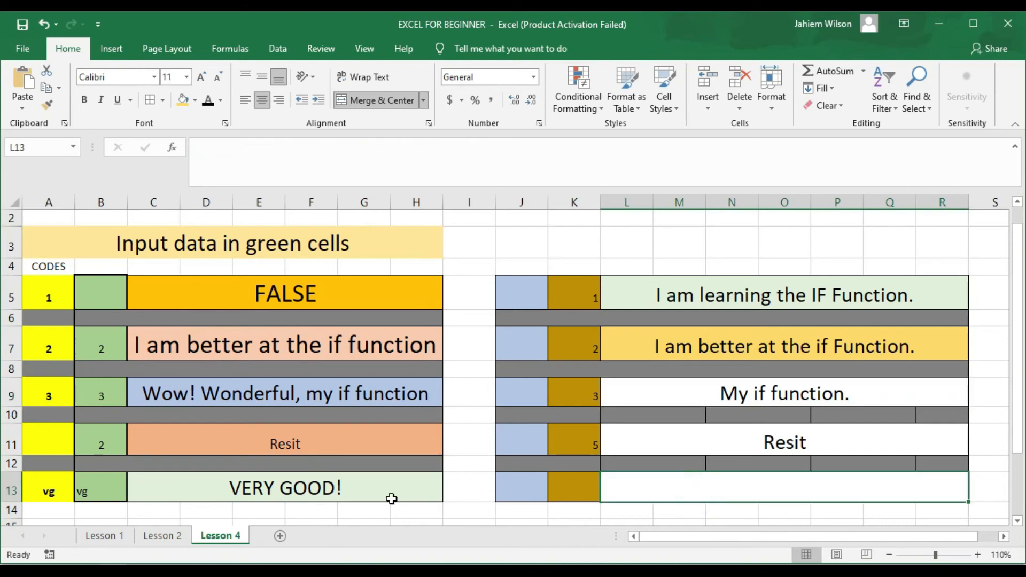
{"action": "double_click", "coordinate": [330, 489]}
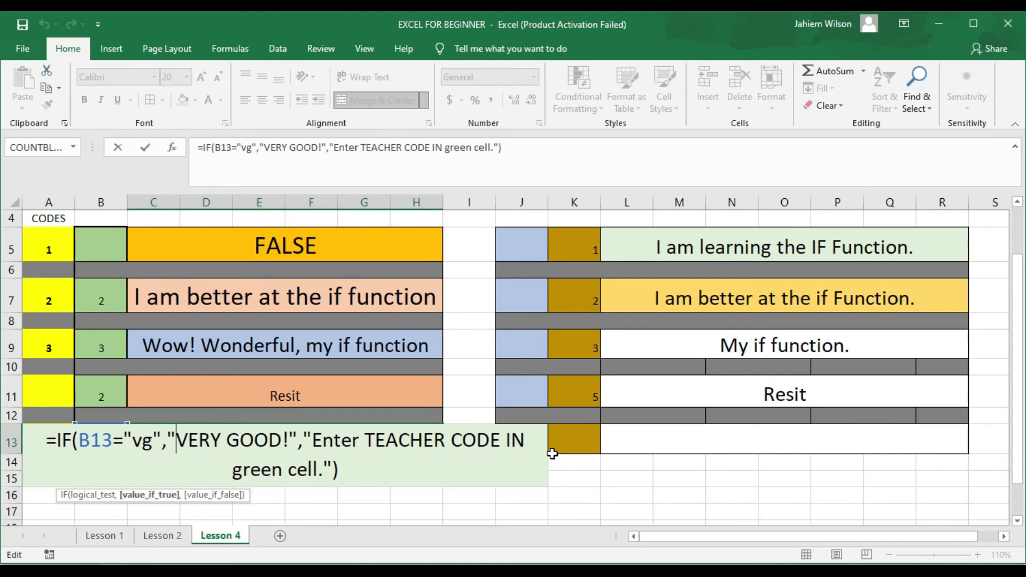
{"action": "key", "text": "Return"}
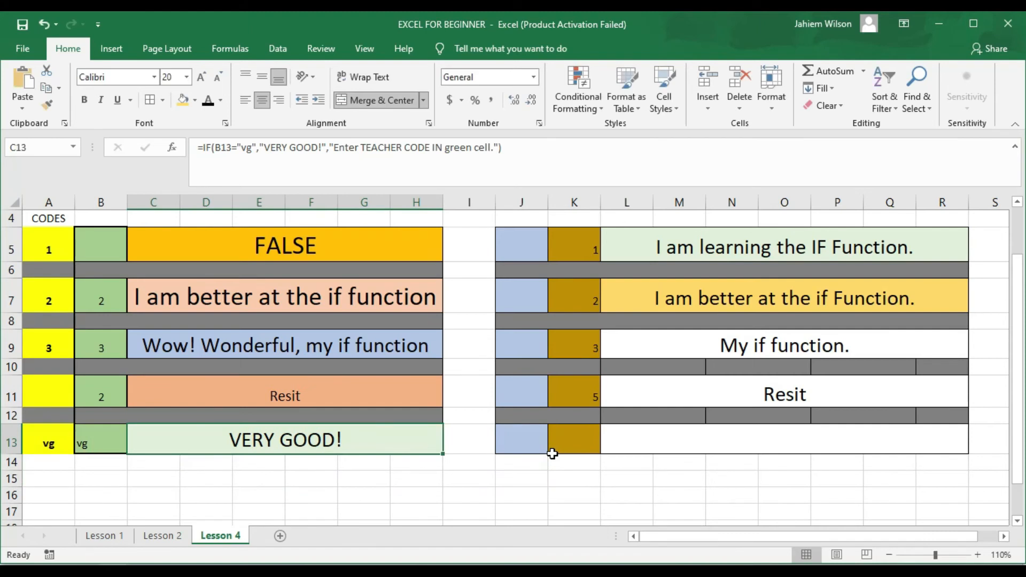
{"action": "left_click", "coordinate": [633, 445]}
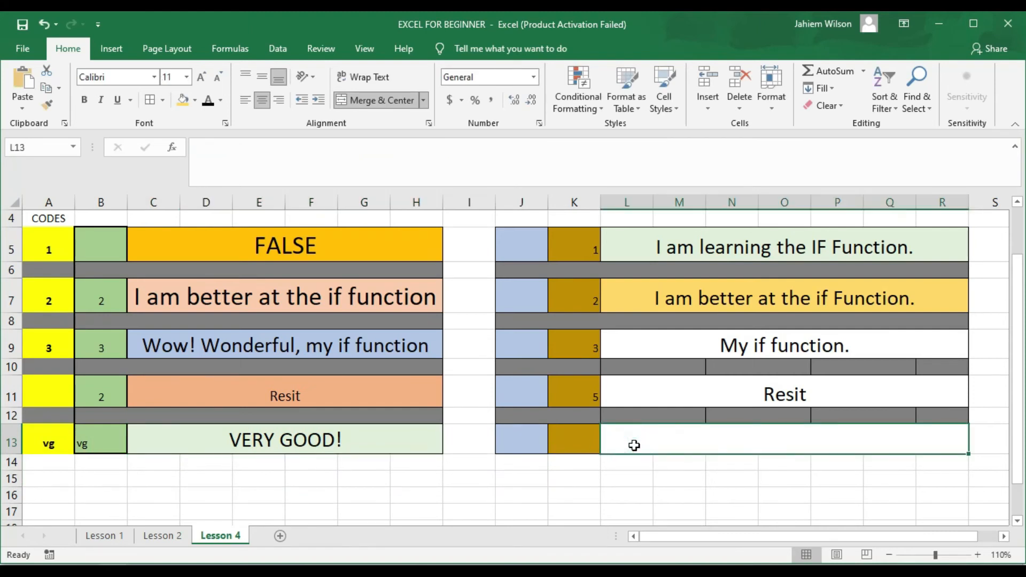
Step: Start L13's formula as =if(K13="vg", testing K13 for the code vg
{"action": "type", "text": "="}
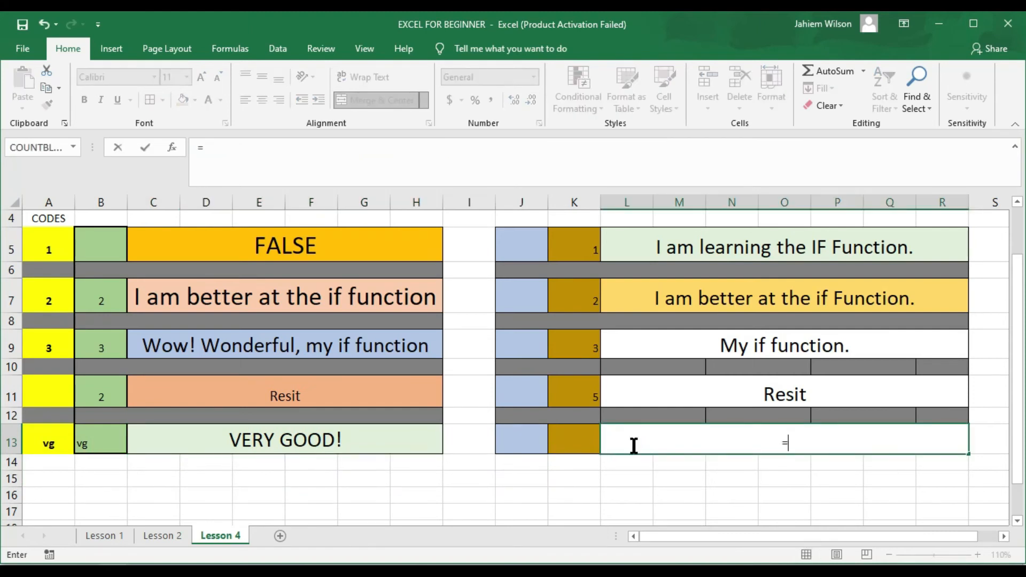
{"action": "type", "text": "if"}
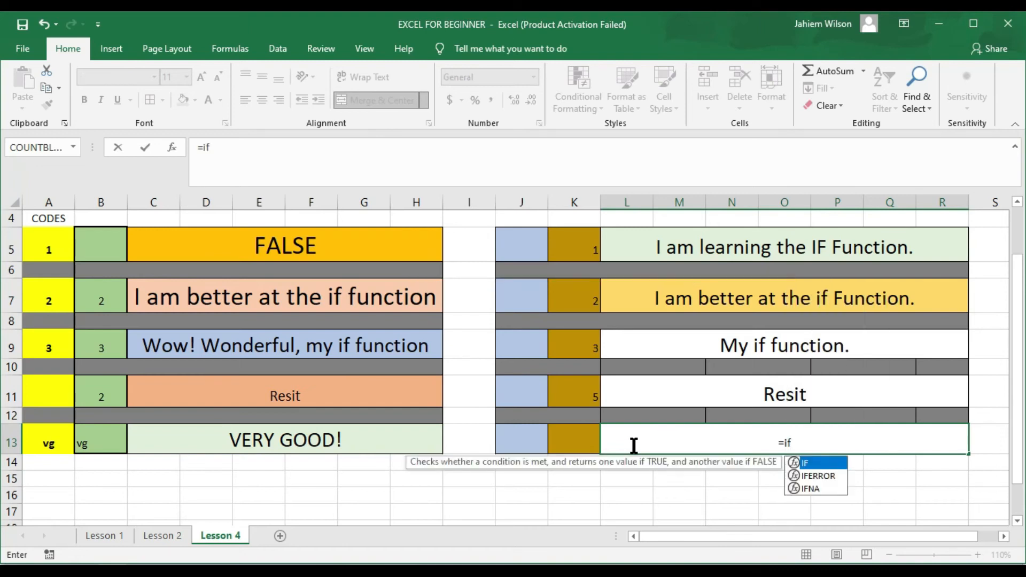
{"action": "type", "text": "("}
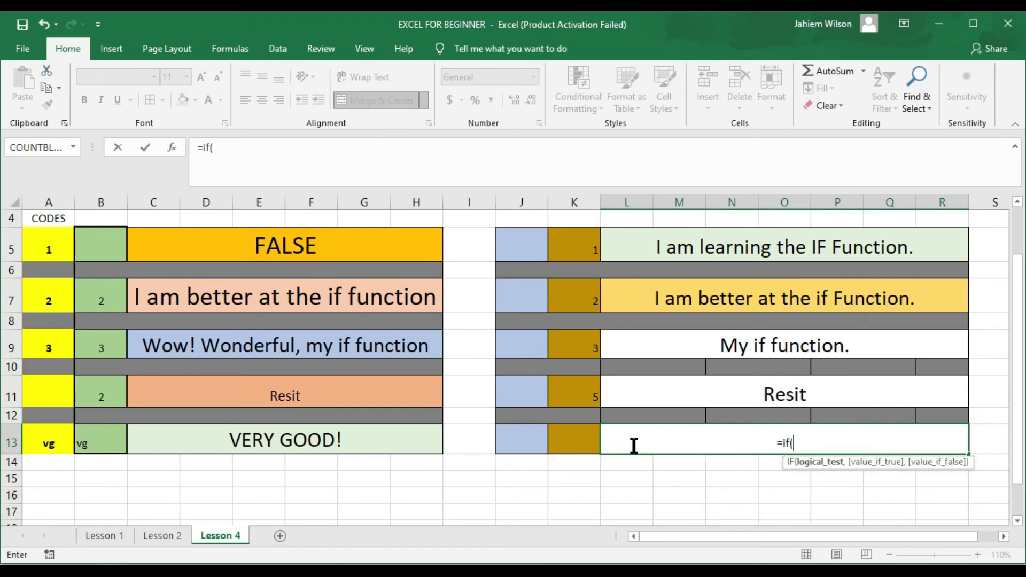
{"action": "left_click", "coordinate": [578, 441]}
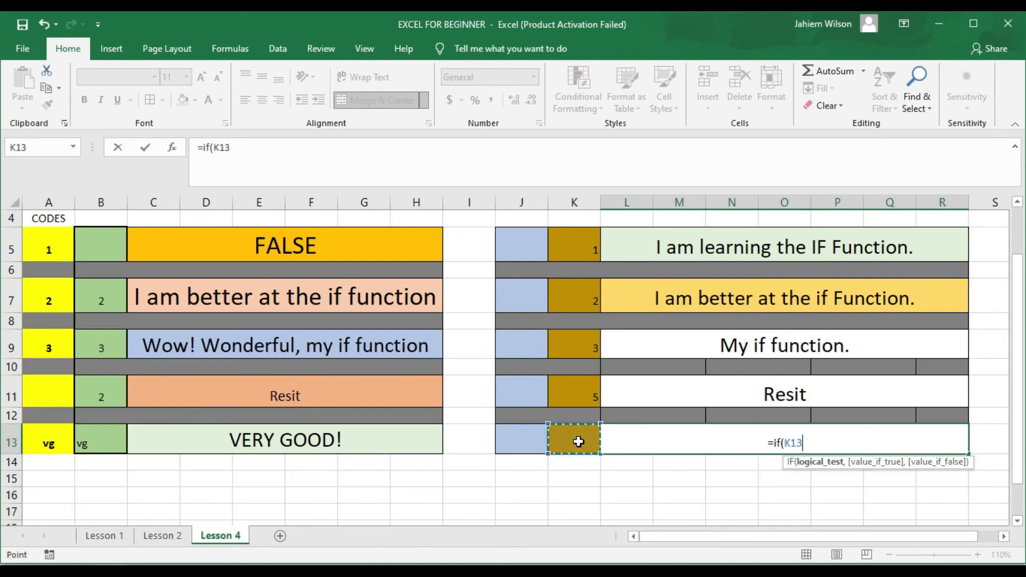
{"action": "type", "text": "_"}
{"action": "key", "text": "BackSpace"}
{"action": "type", "text": "="}
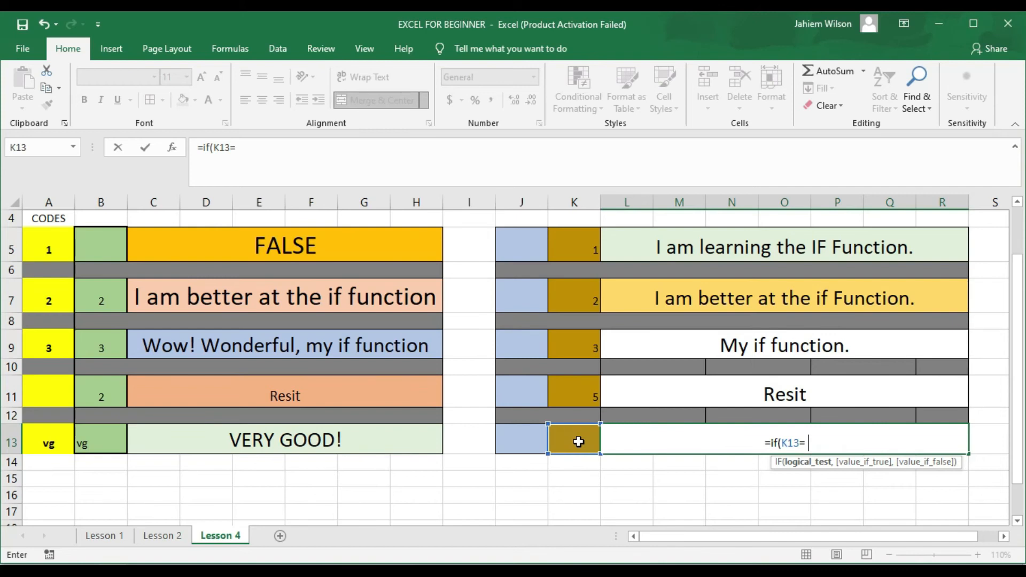
{"action": "type", "text": "\"\""}
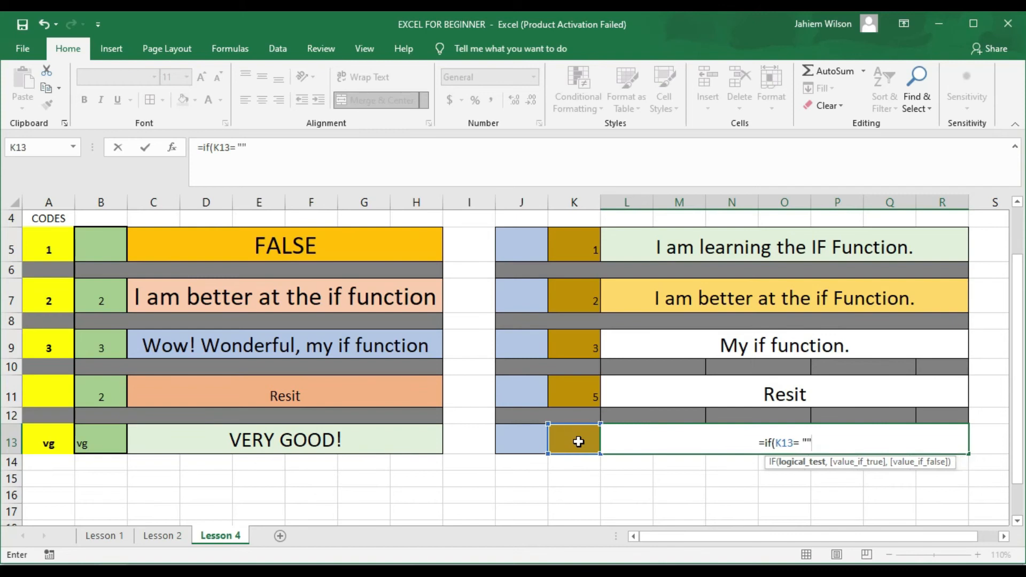
{"action": "left_click", "coordinate": [241, 147]}
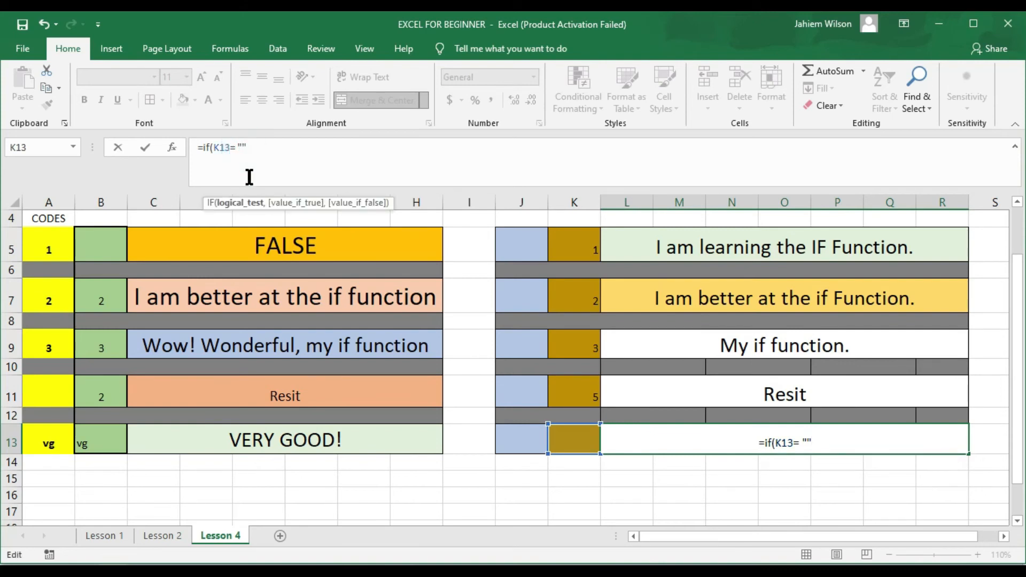
{"action": "type", "text": "vg"}
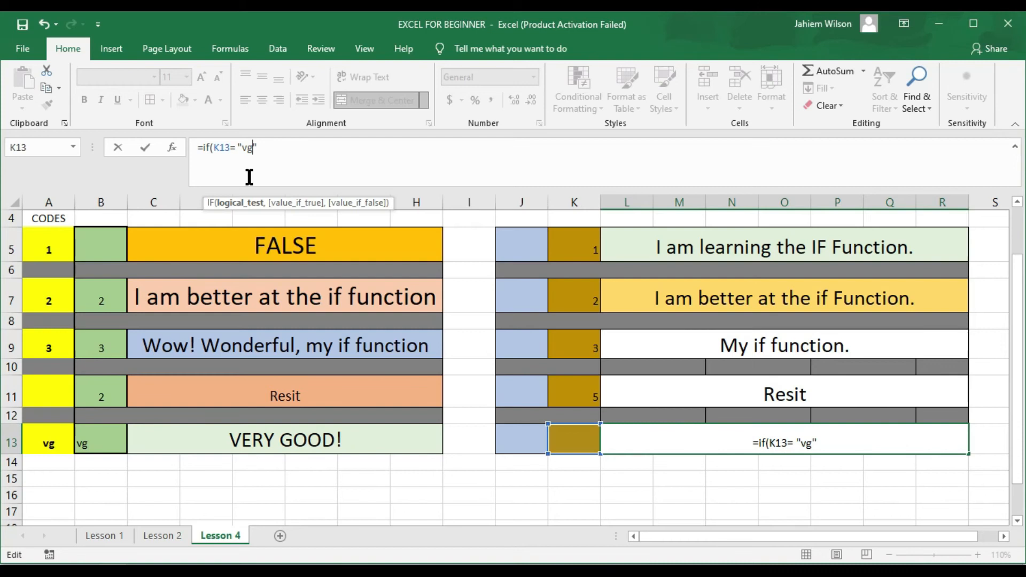
{"action": "left_click", "coordinate": [264, 149]}
{"action": "type", "text": ","}
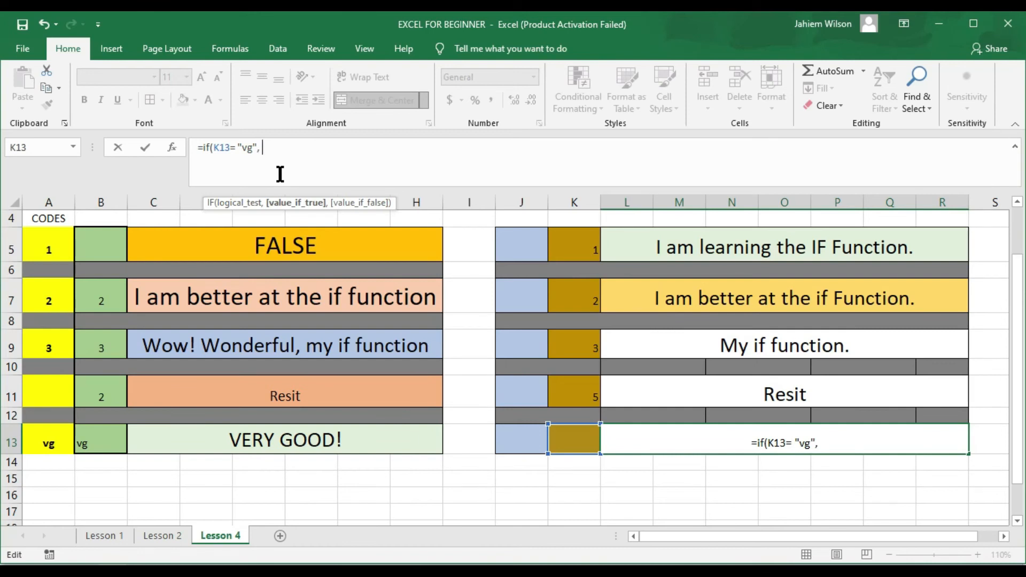
Step: Add the results "VERY GOOD" and "Please enter your code," then close and commit the formula
{"action": "type", "text": "\""}
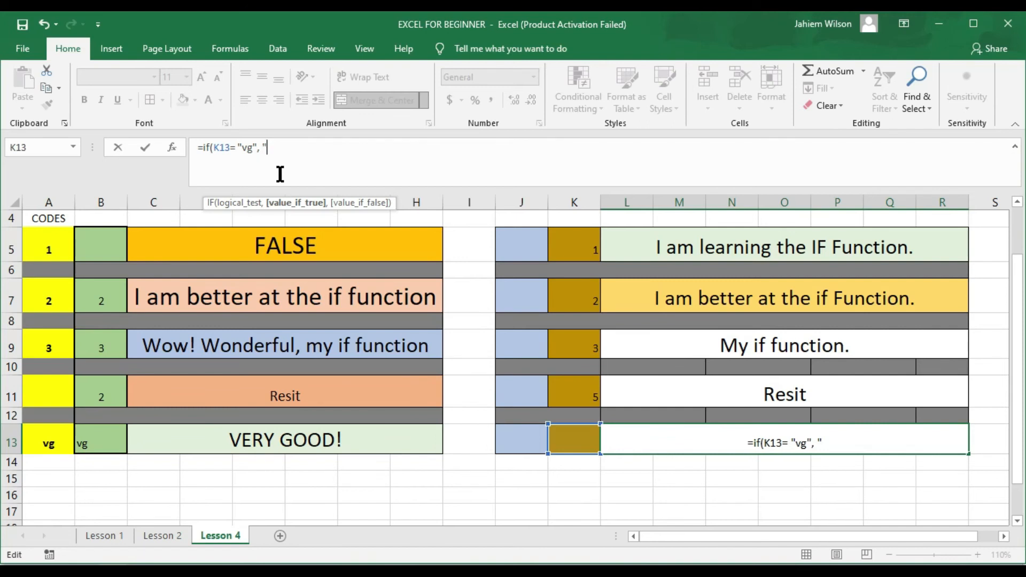
{"action": "type", "text": "VE"}
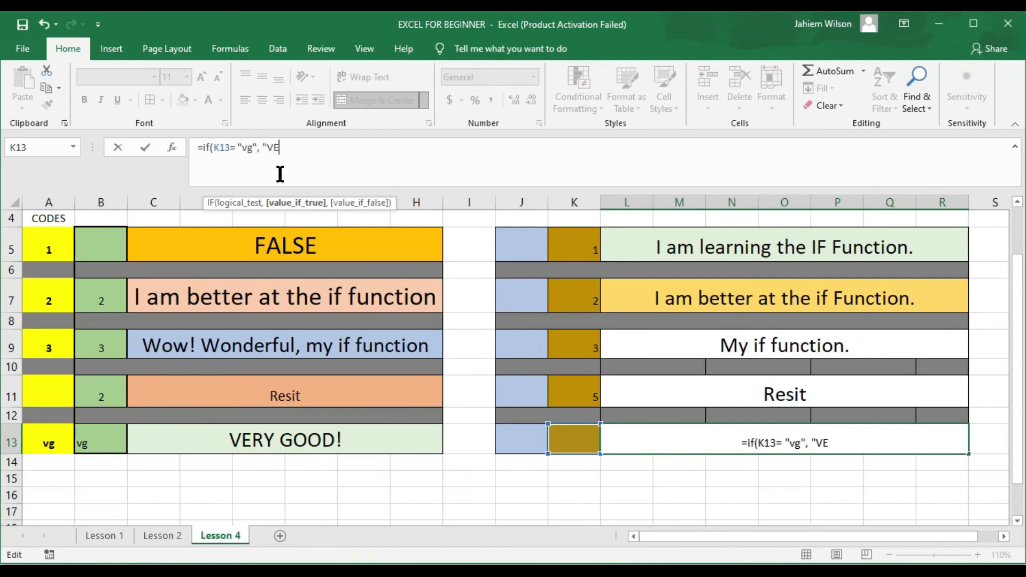
{"action": "type", "text": "RY GOOD"}
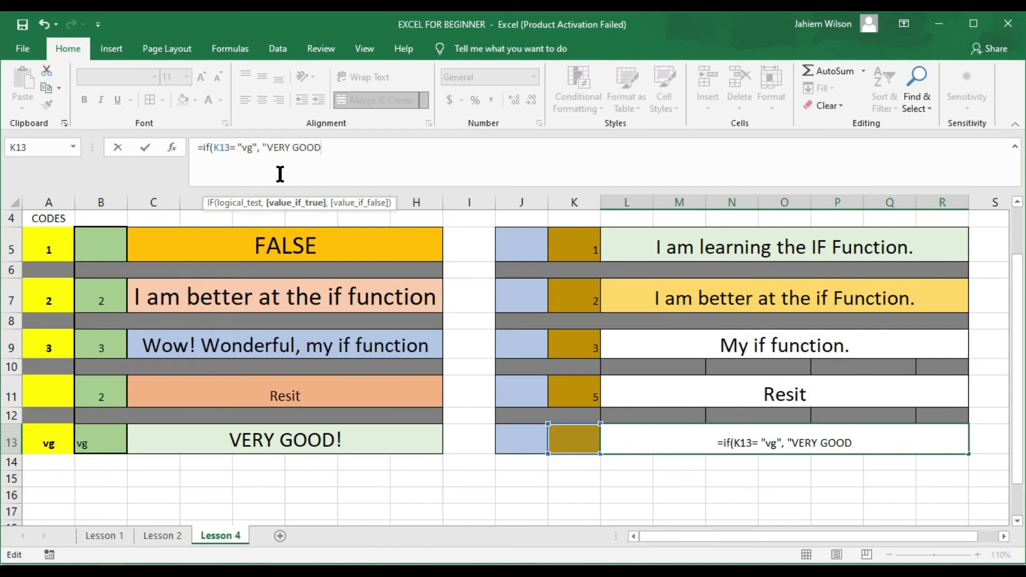
{"action": "type", "text": "\","}
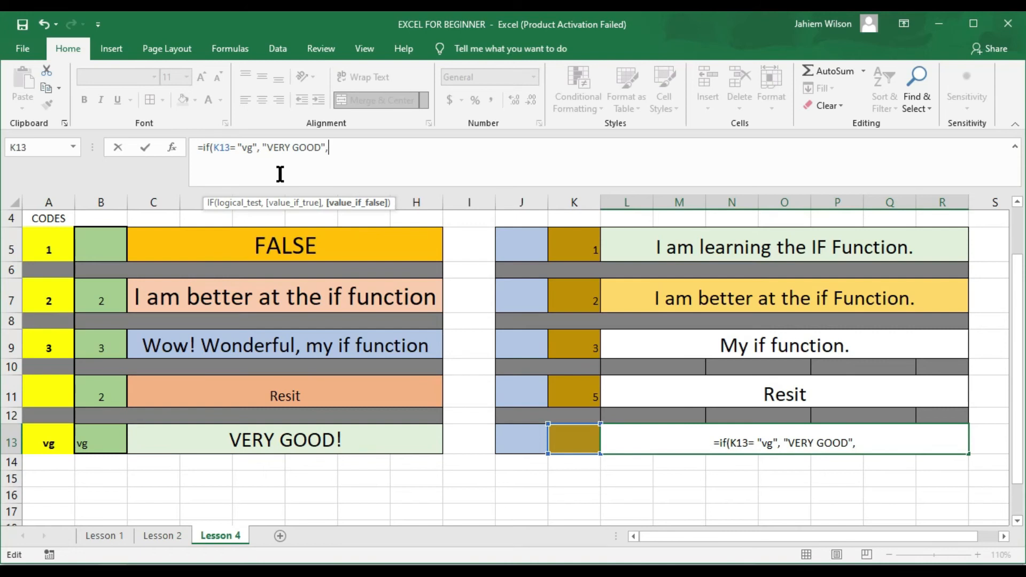
{"action": "type", "text": "\""}
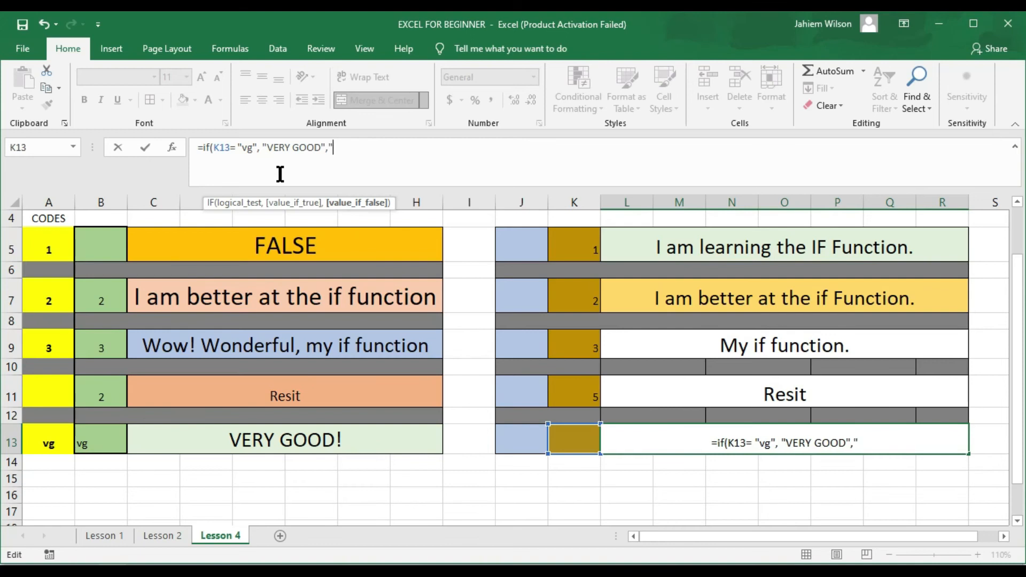
{"action": "type", "text": "Plea"}
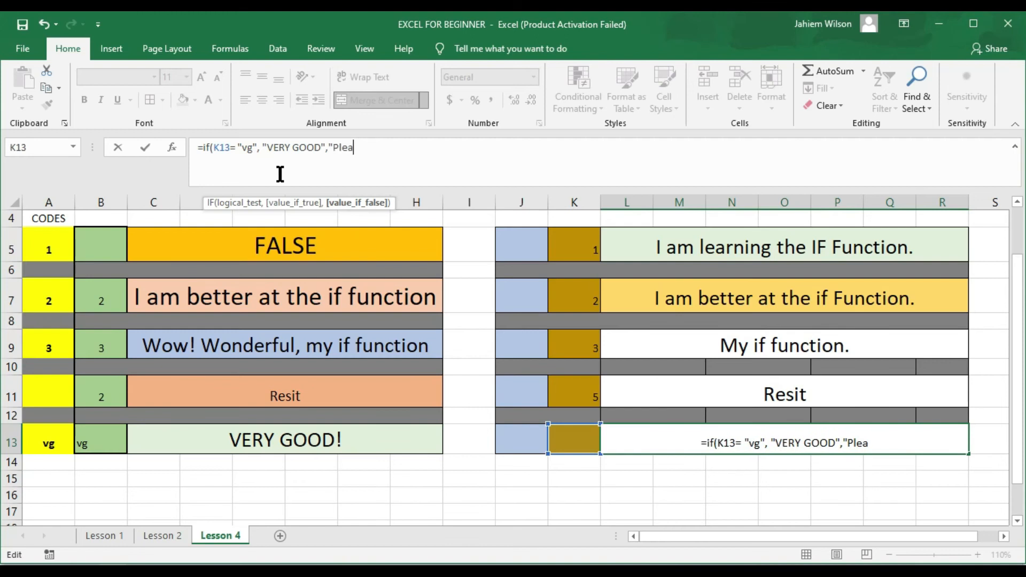
{"action": "type", "text": "se enter"}
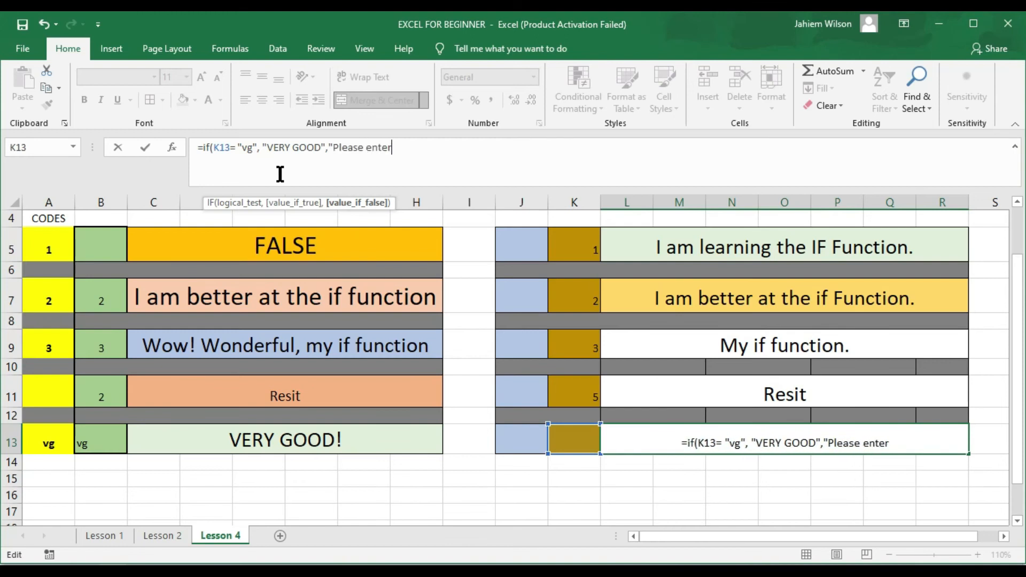
{"action": "type", "text": " your"}
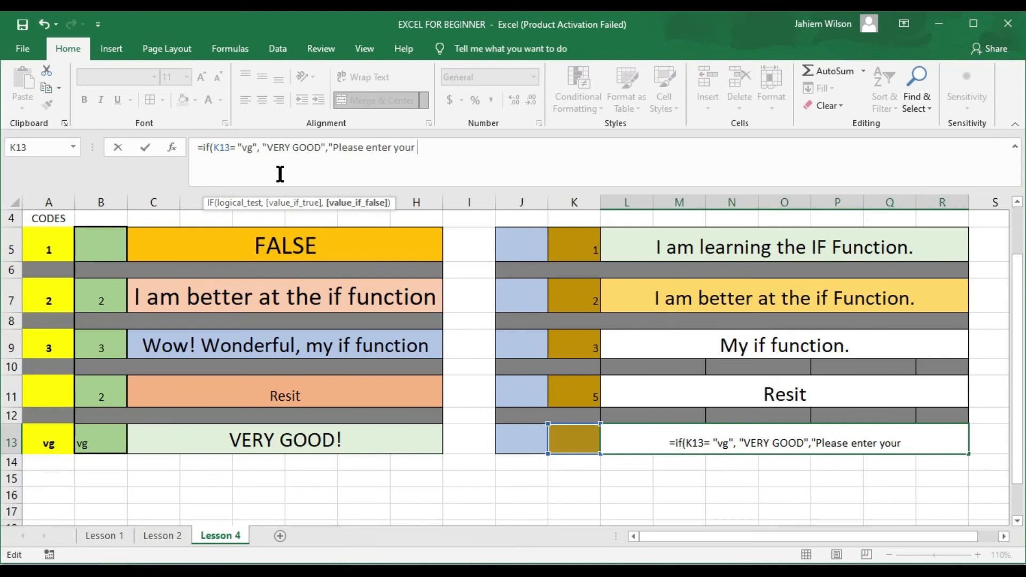
{"action": "type", "text": " code"}
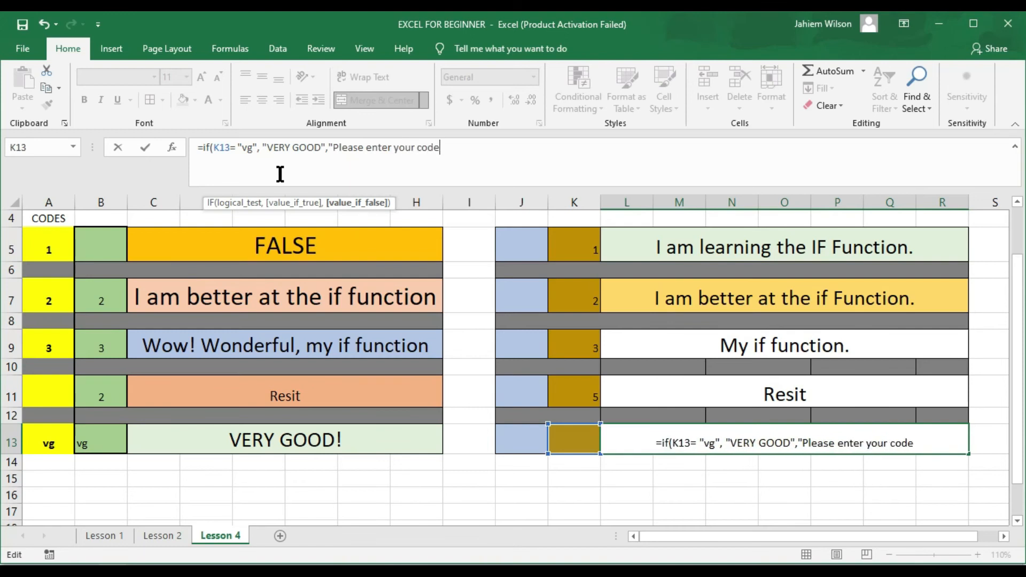
{"action": "type", "text": ",\""}
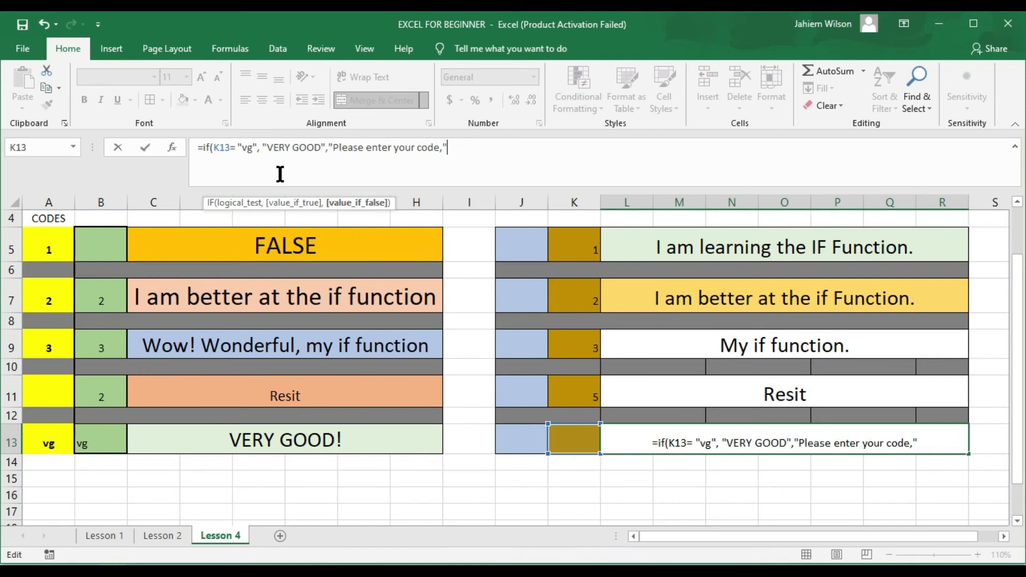
{"action": "type", "text": ")"}
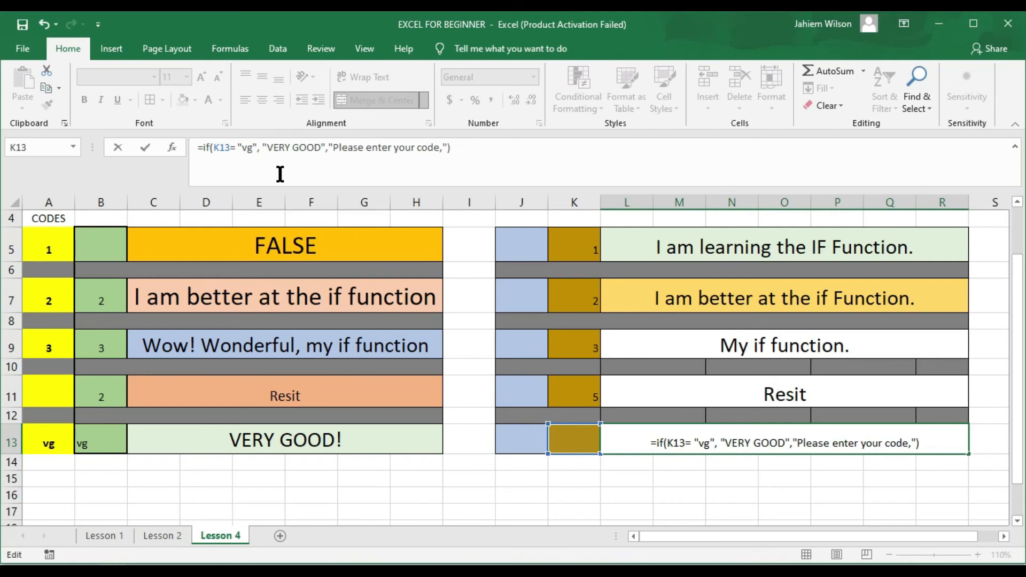
{"action": "key", "text": "Return"}
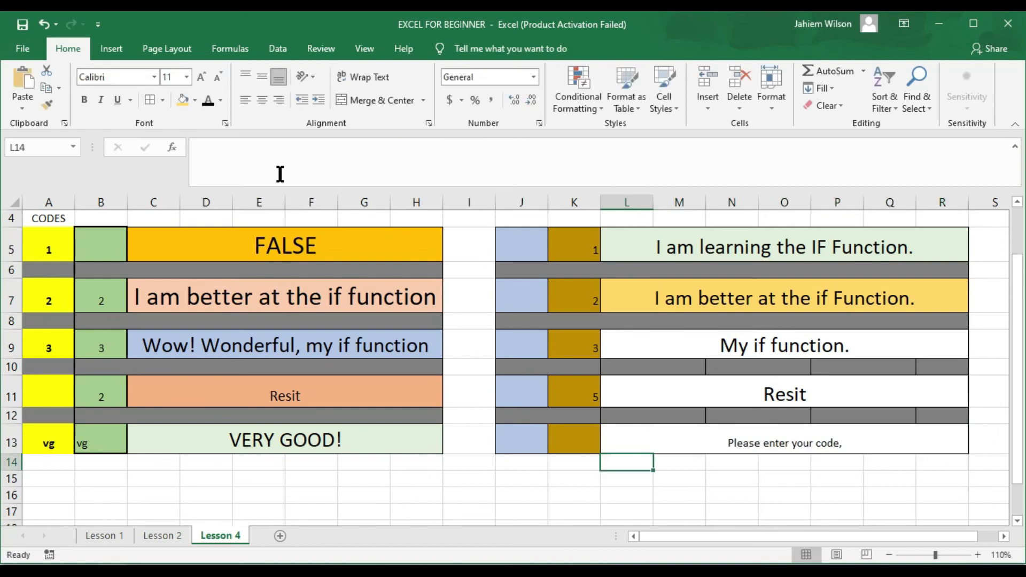
Step: Set the "Please enter your code," message in merged cell L13 to 20-point font
{"action": "left_click", "coordinate": [740, 441]}
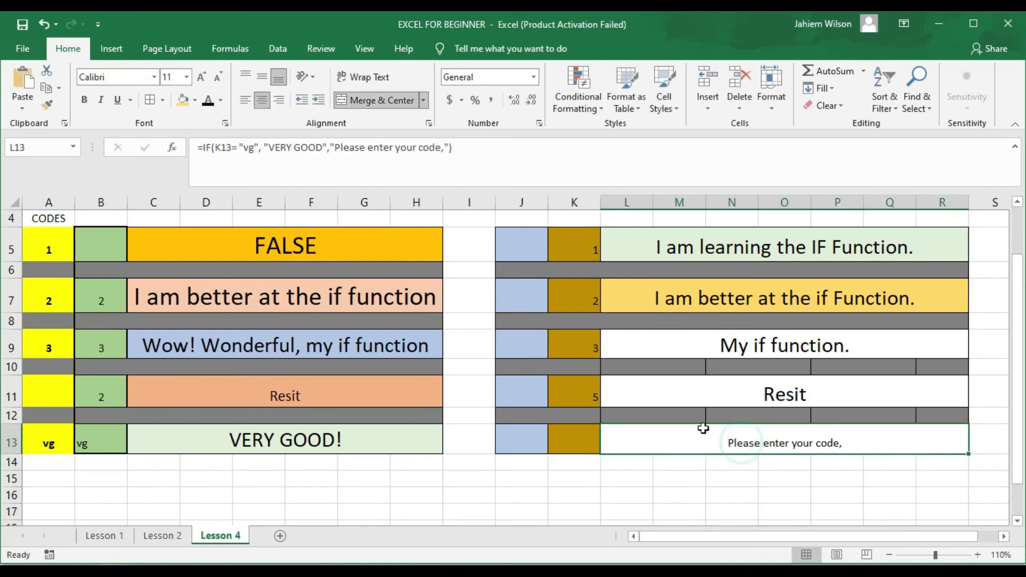
{"action": "left_click", "coordinate": [187, 75]}
{"action": "left_click", "coordinate": [188, 75]}
{"action": "left_click", "coordinate": [187, 74]}
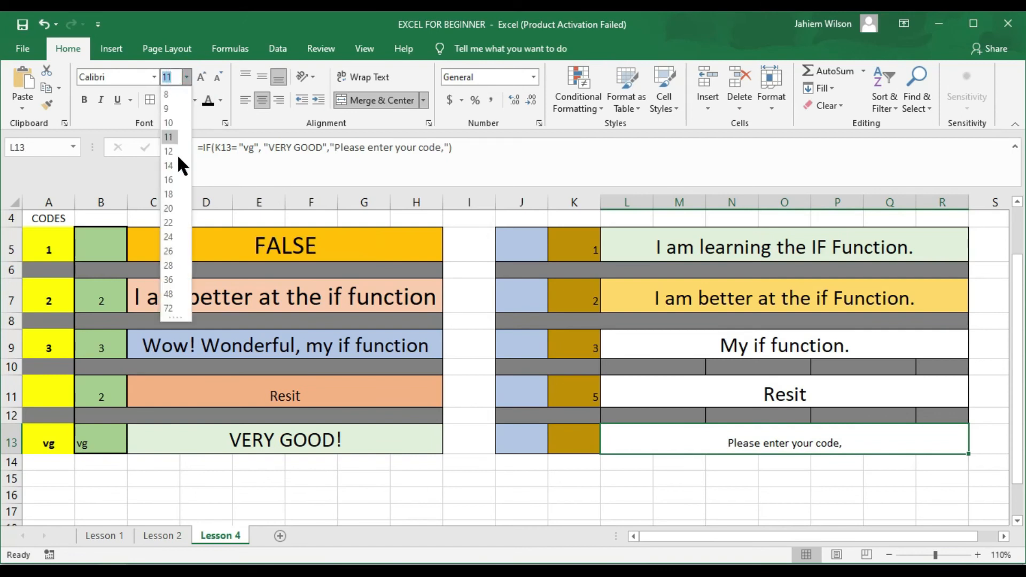
{"action": "left_click", "coordinate": [171, 208]}
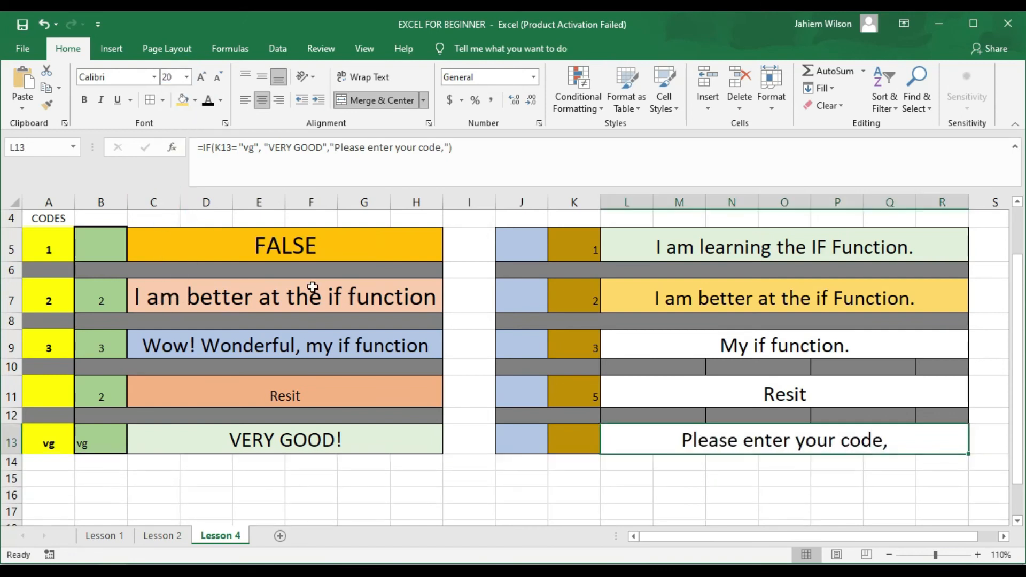
{"action": "left_click", "coordinate": [573, 447]}
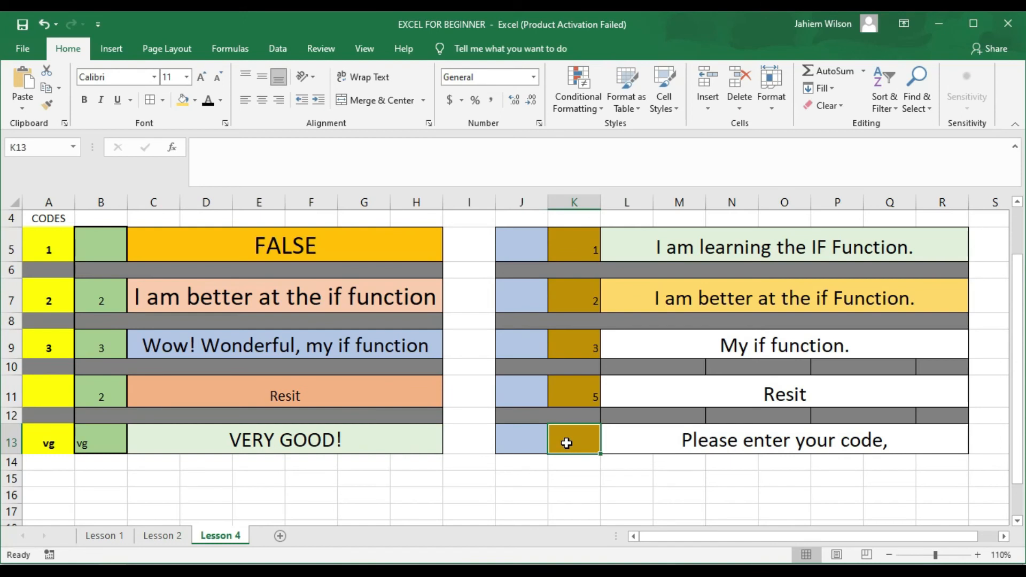
Step: Test K13 with the codes 1, vg and ll, watching L13 respond
{"action": "type", "text": "1"}
{"action": "key", "text": "Return"}
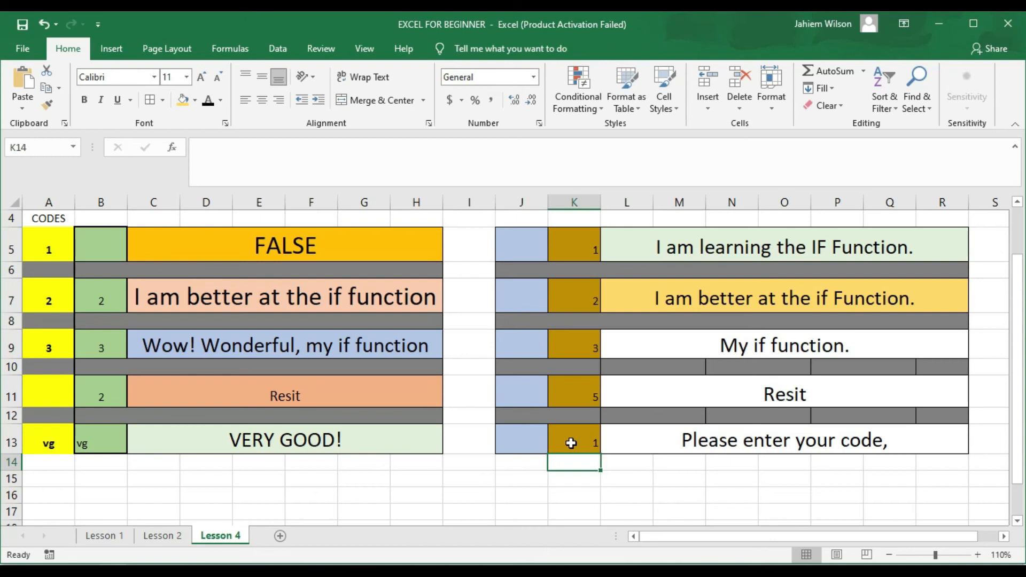
{"action": "left_click", "coordinate": [570, 443]}
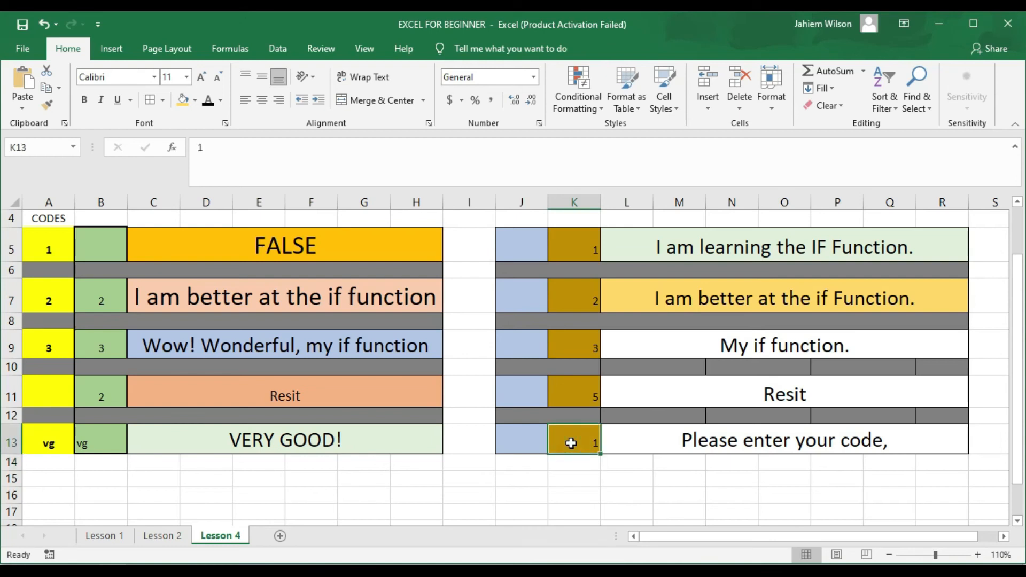
{"action": "type", "text": "vg"}
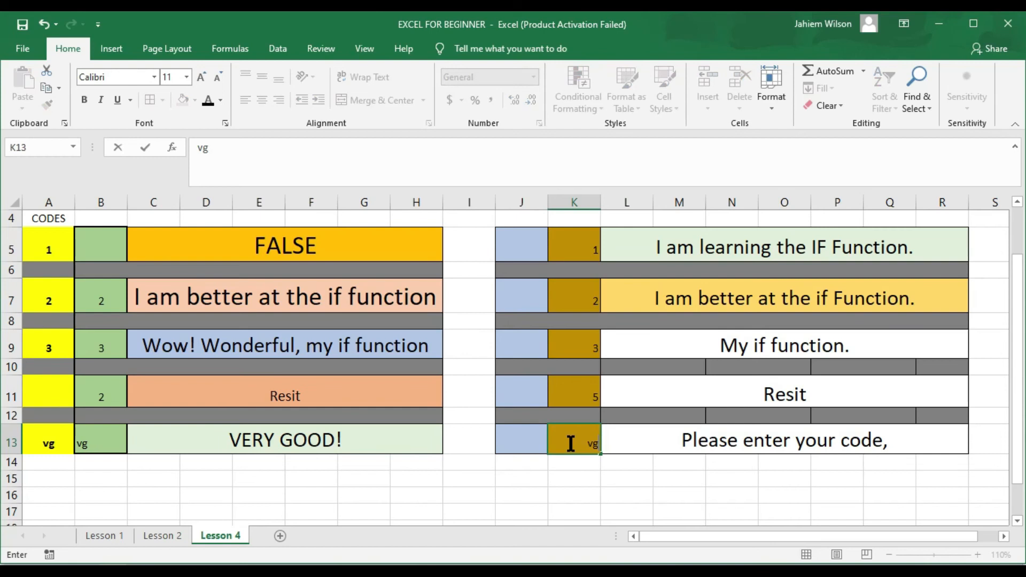
{"action": "key", "text": "Return"}
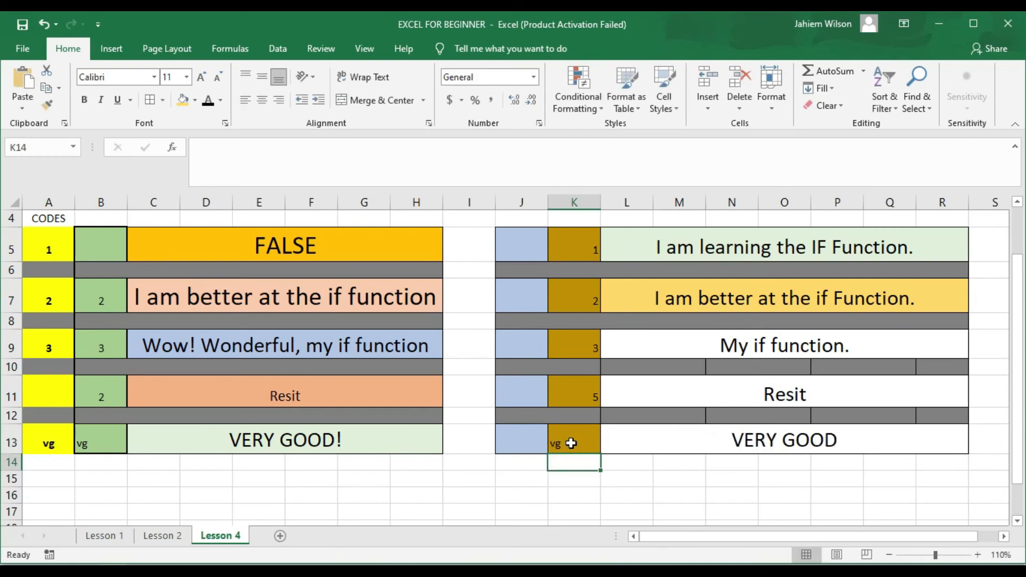
{"action": "left_click", "coordinate": [572, 443]}
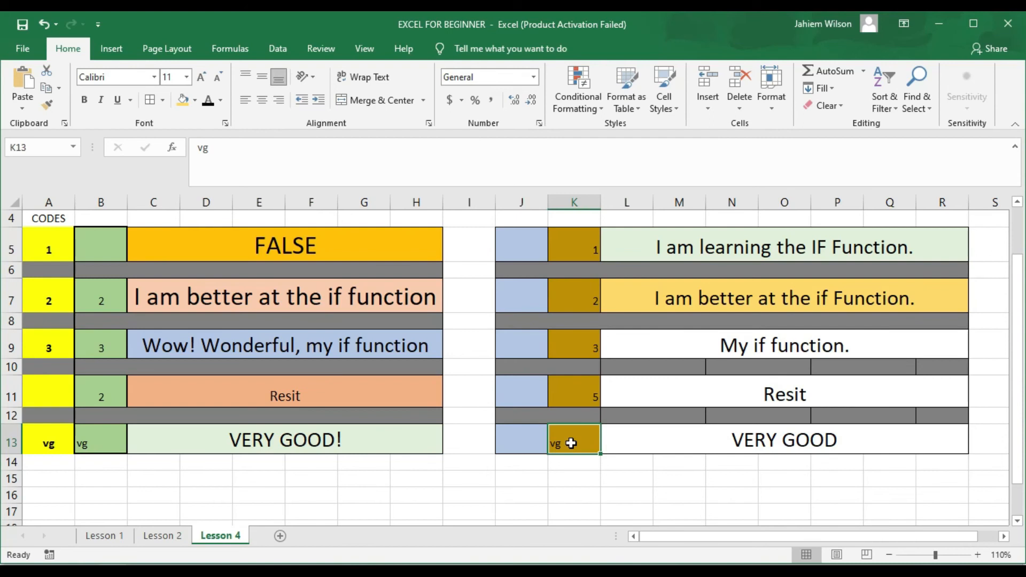
{"action": "type", "text": "ll"}
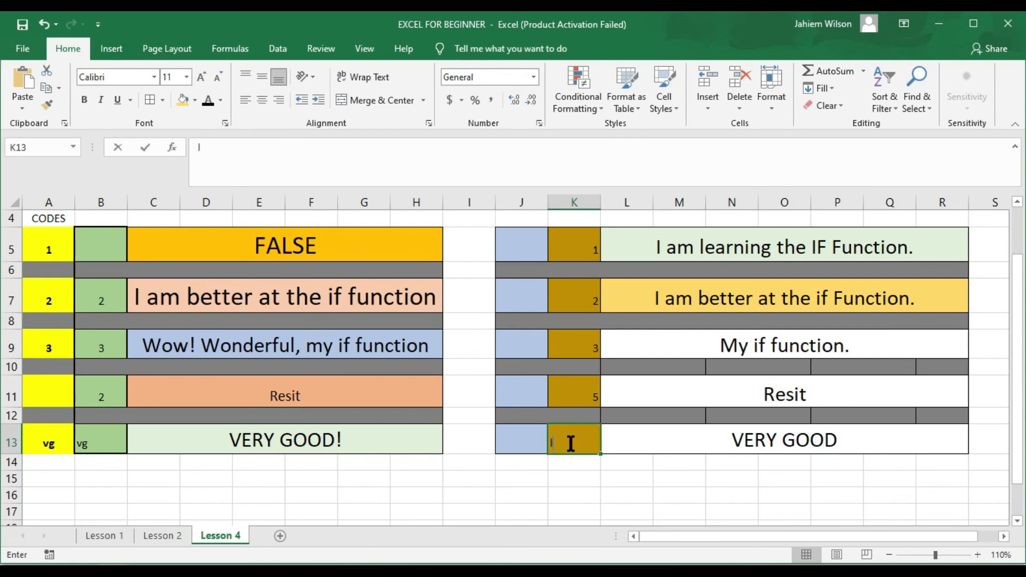
{"action": "key", "text": "Return"}
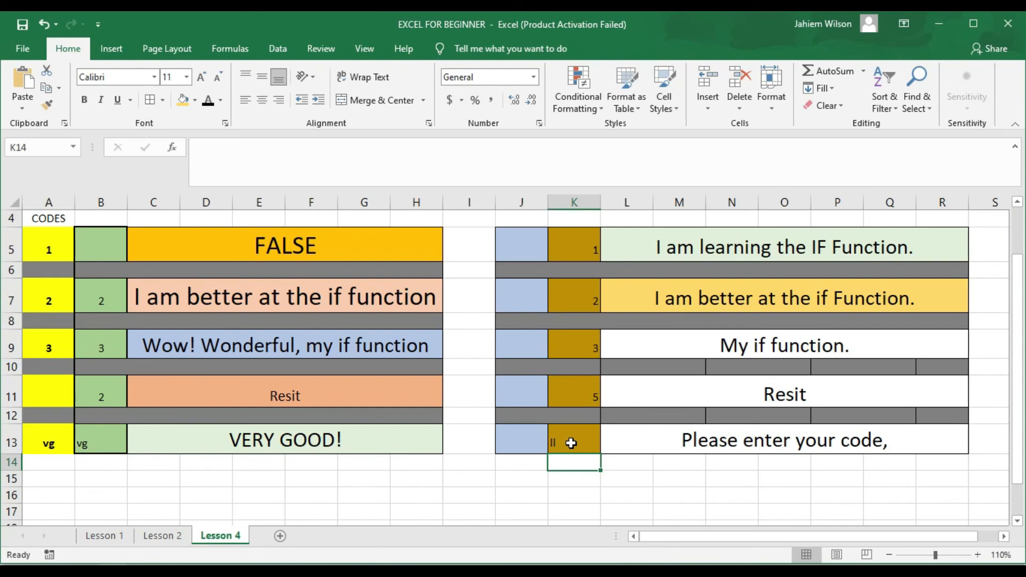
Step: Try codes bb and VG in K13, then restore vg so L13 shows VERY GOOD
{"action": "left_click", "coordinate": [571, 443]}
{"action": "type", "text": "bb"}
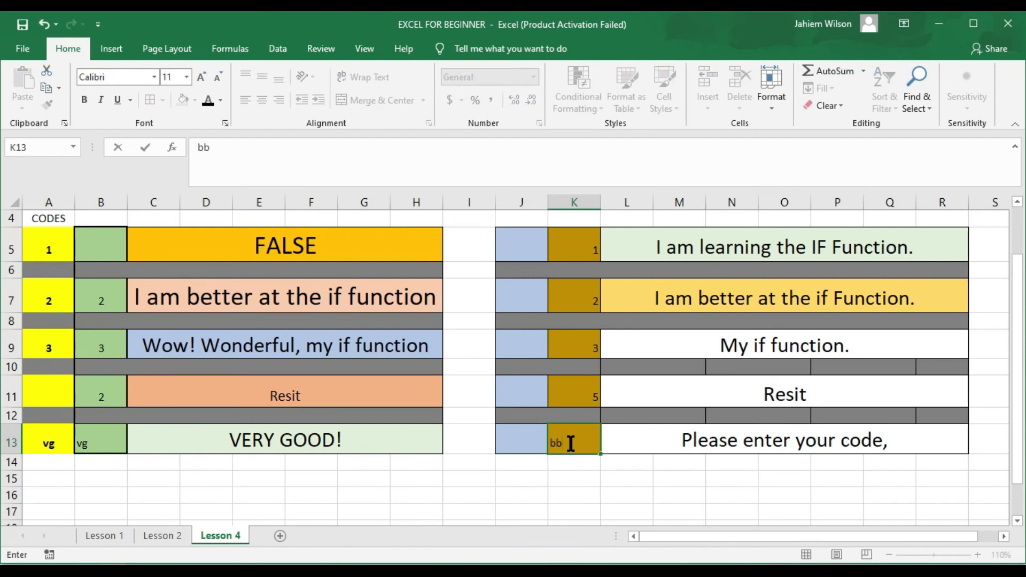
{"action": "key", "text": "Return"}
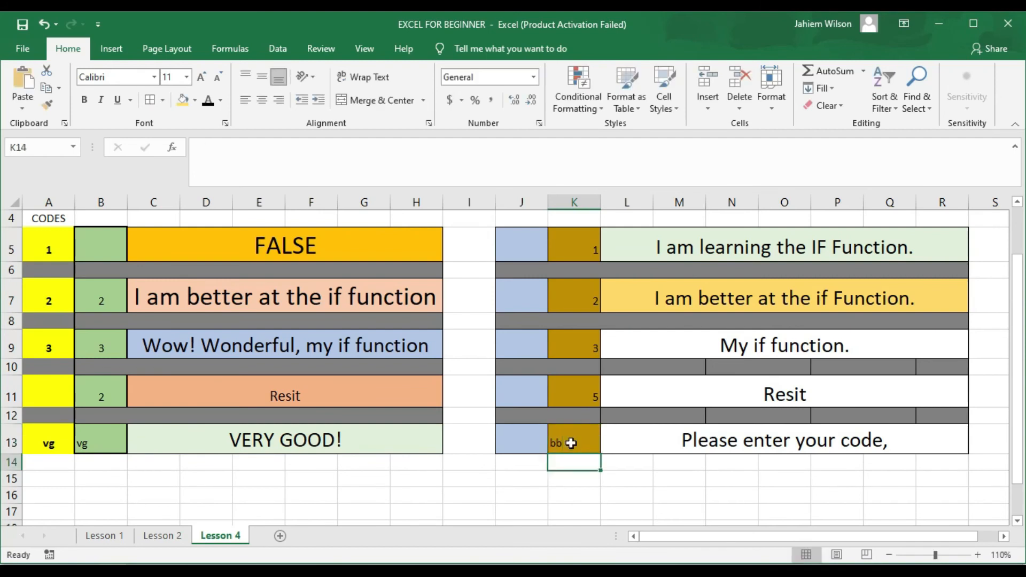
{"action": "left_click", "coordinate": [571, 443]}
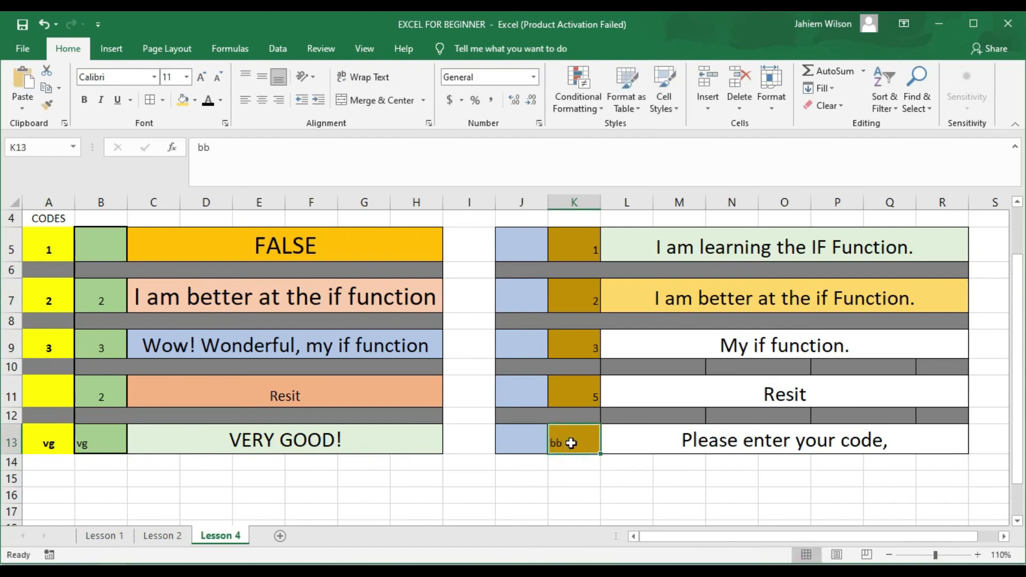
{"action": "type", "text": "vG"}
{"action": "key", "text": "Return"}
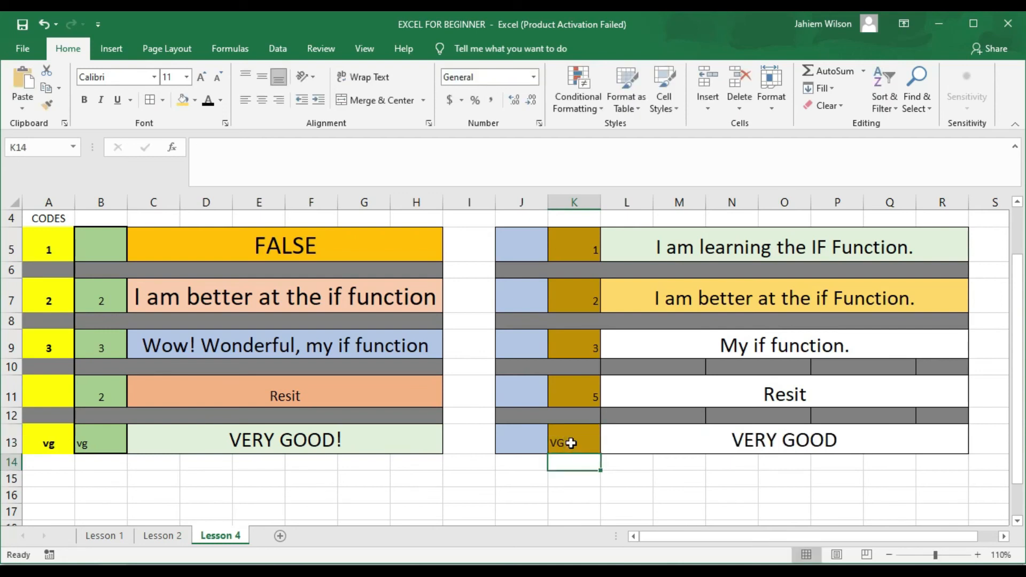
{"action": "left_click", "coordinate": [571, 443]}
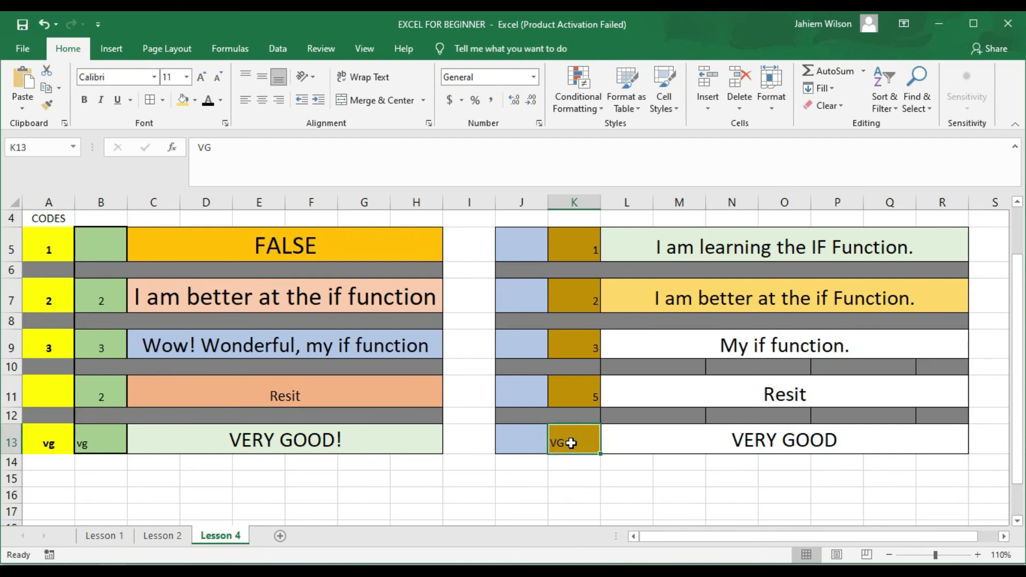
{"action": "type", "text": "vg"}
{"action": "key", "text": "Return"}
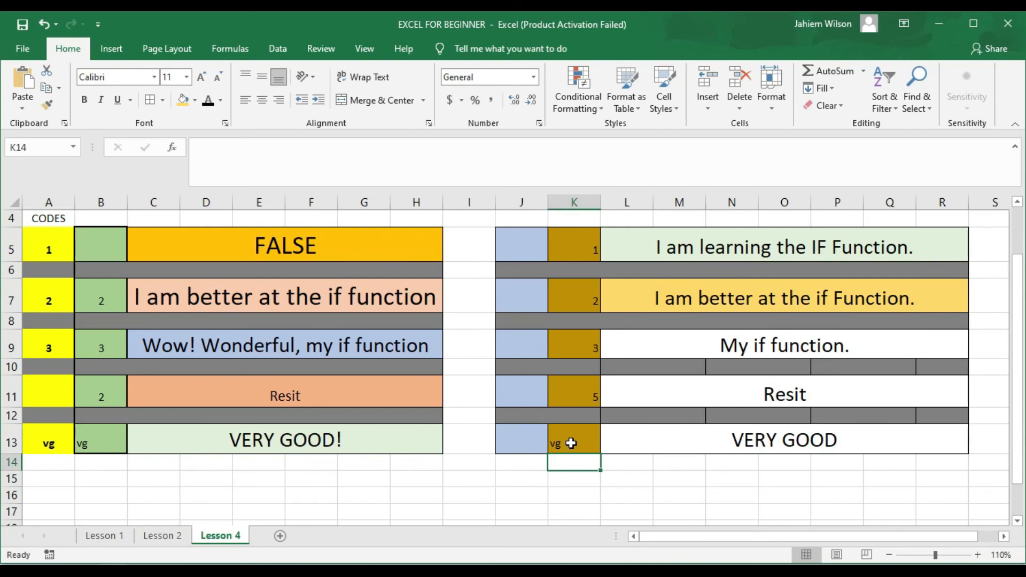
Step: Delete the codes in K5, K7, K9, K11 and K13, leaving every code cell empty
{"action": "left_click", "coordinate": [1016, 203]}
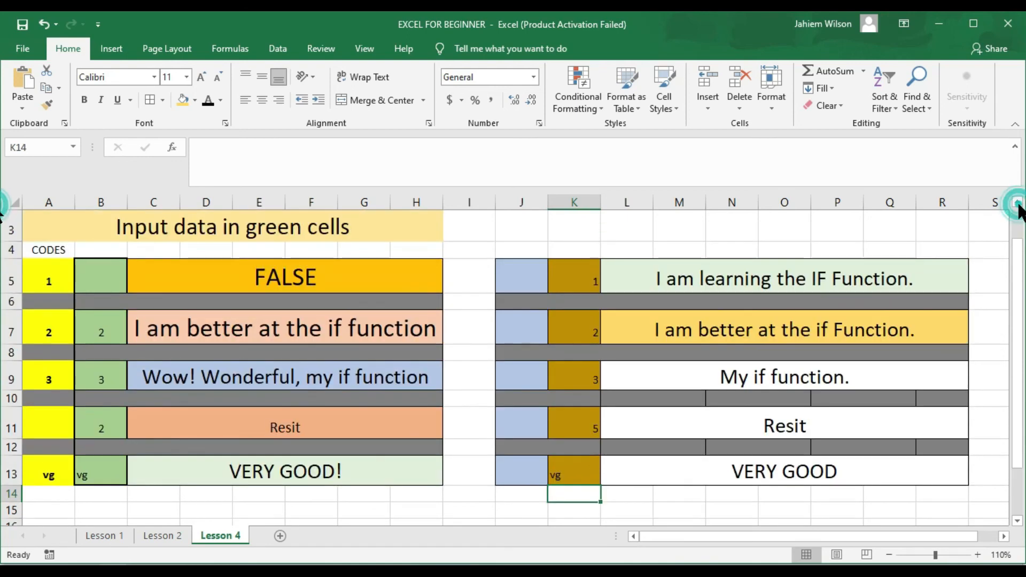
{"action": "left_click", "coordinate": [582, 279]}
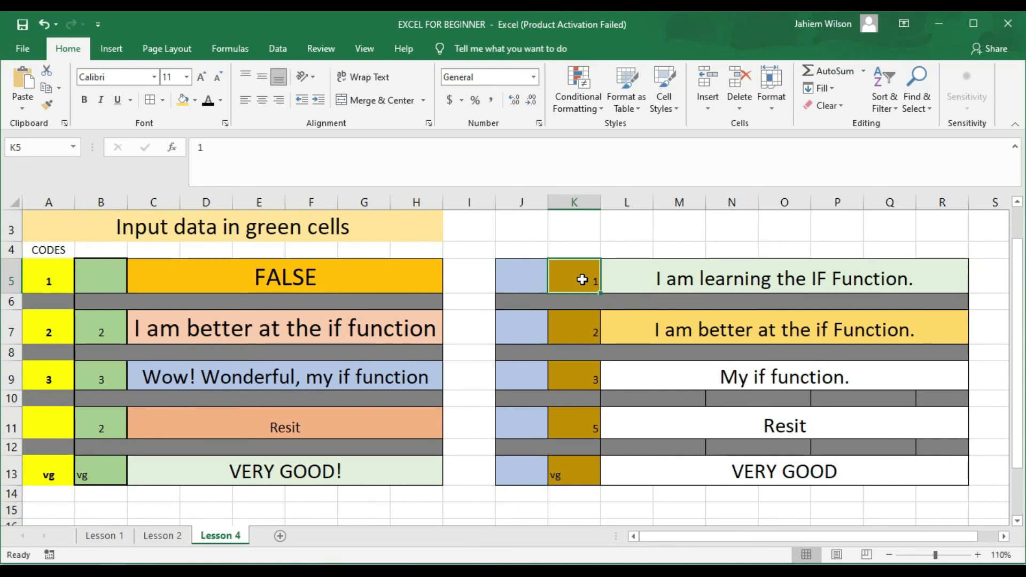
{"action": "key", "text": "Delete"}
{"action": "key", "text": "Return"}
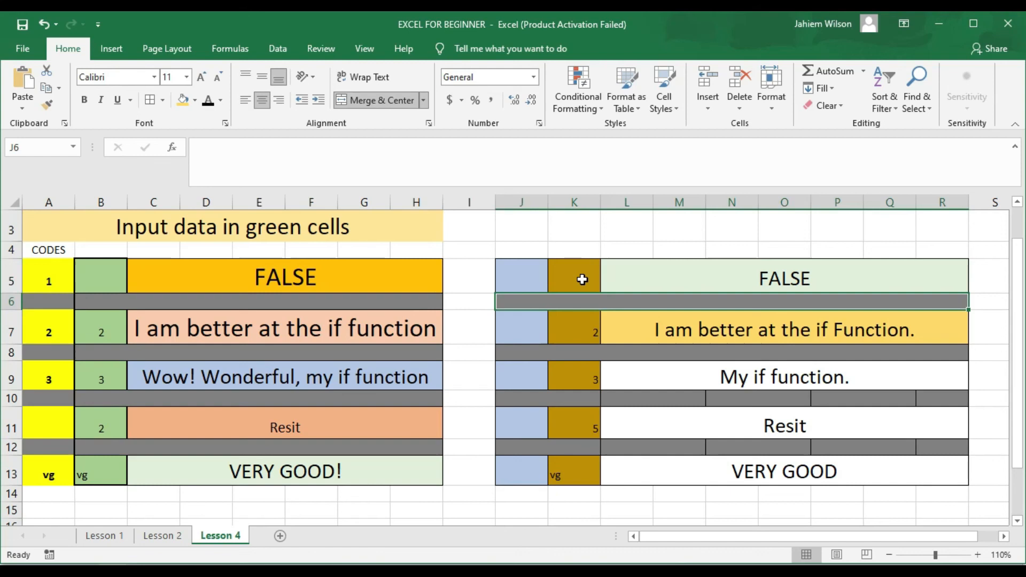
{"action": "key", "text": "Return"}
{"action": "key", "text": "Delete"}
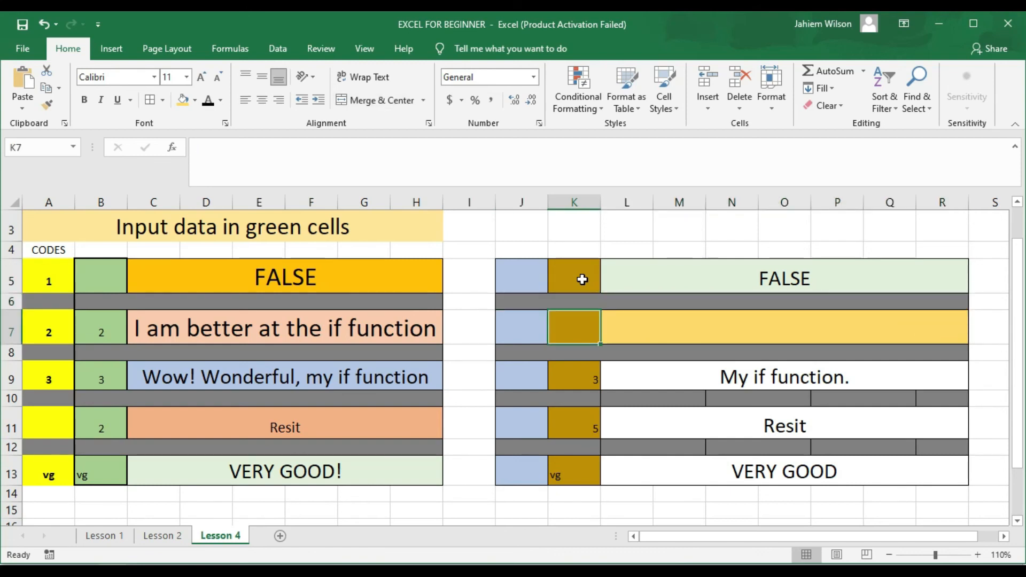
{"action": "key", "text": "Return"}
{"action": "key", "text": "Return"}
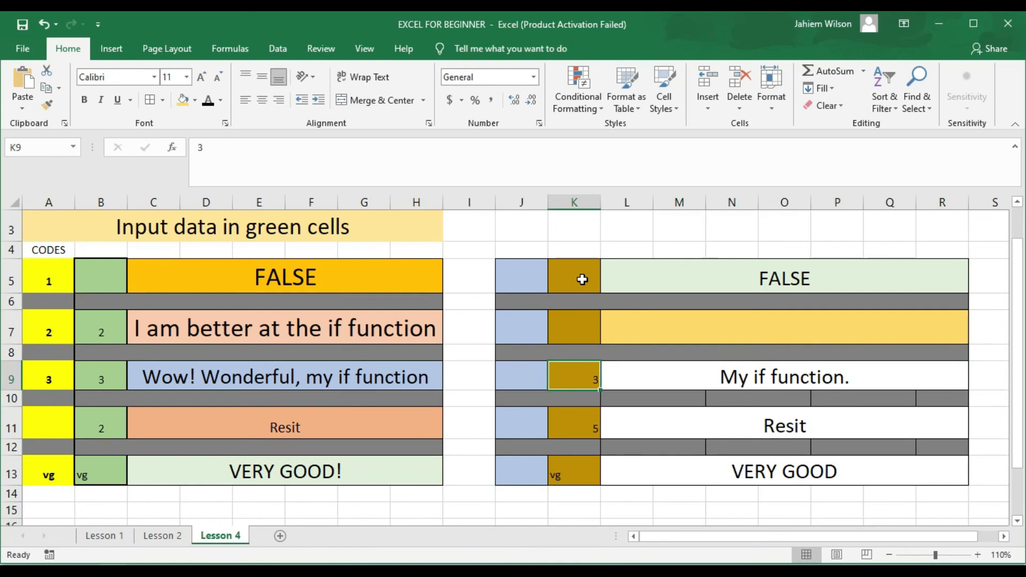
{"action": "key", "text": "Delete"}
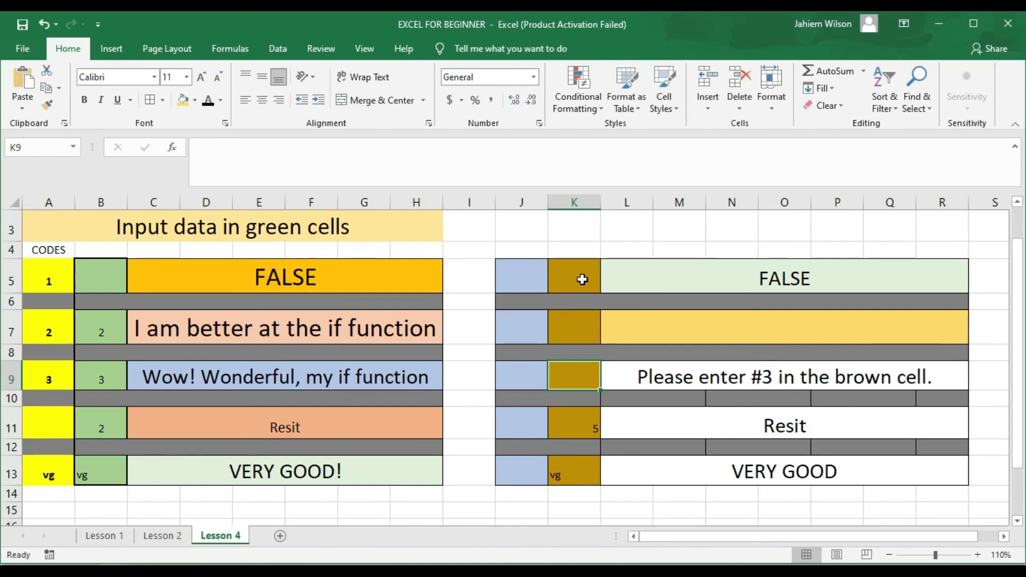
{"action": "key", "text": "Down"}
{"action": "key", "text": "Down"}
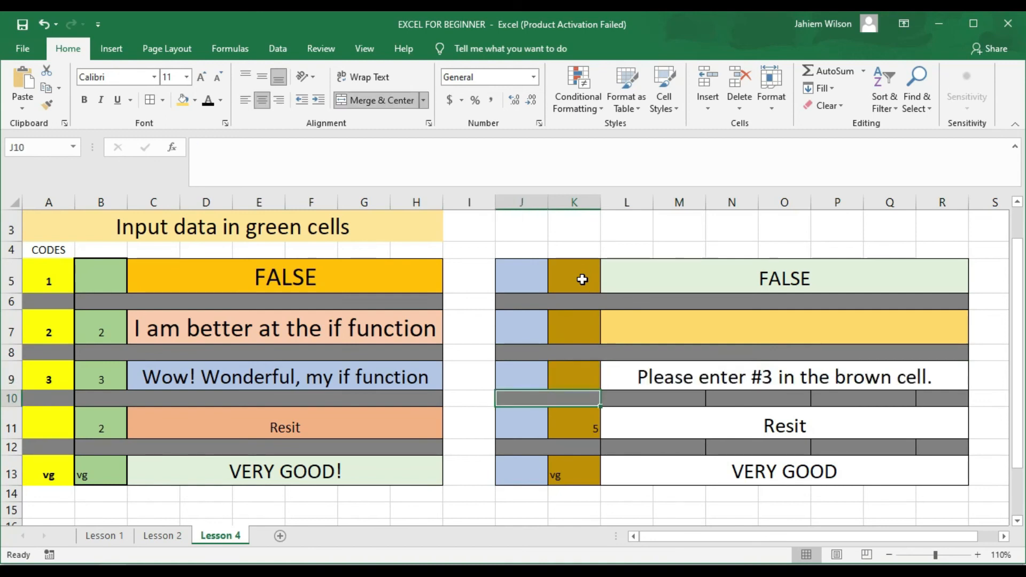
{"action": "key", "text": "Delete"}
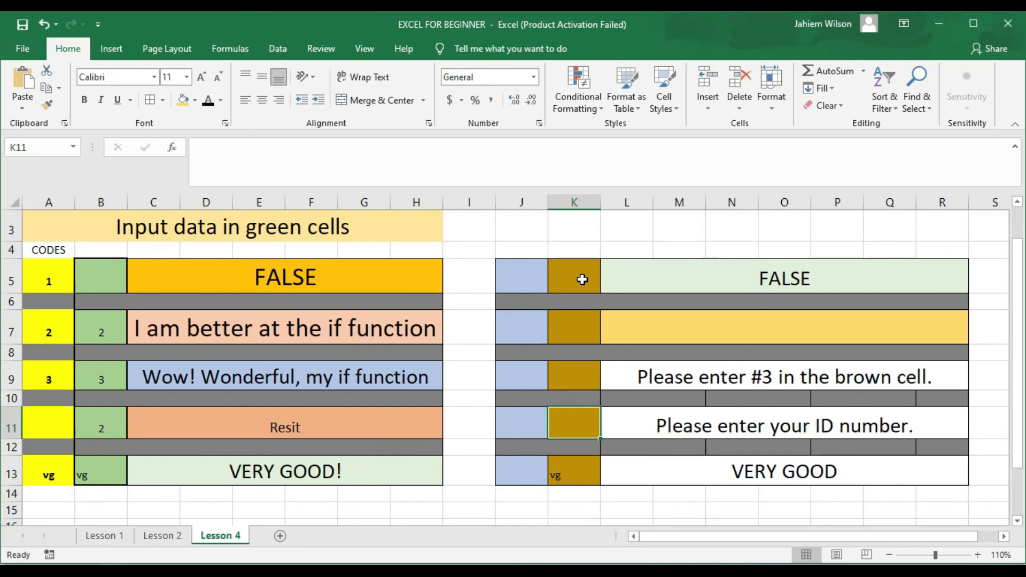
{"action": "key", "text": "Down"}
{"action": "key", "text": "Down"}
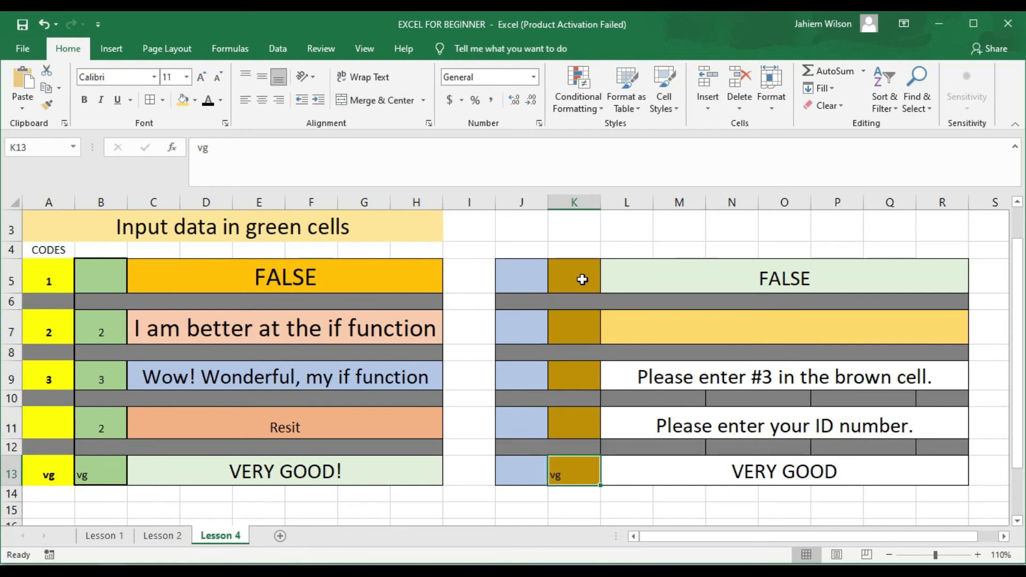
{"action": "key", "text": "Delete"}
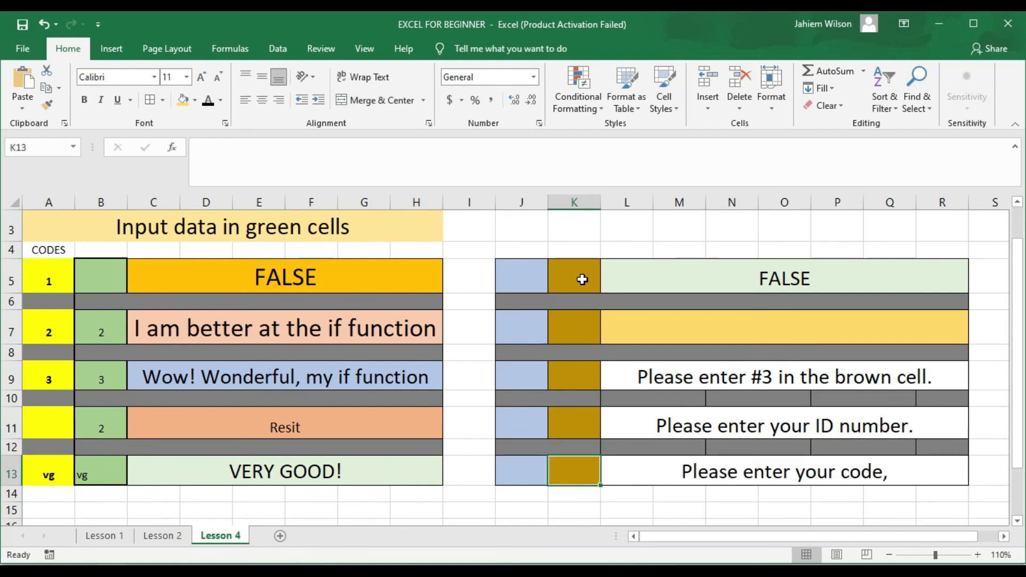
Step: Re-enter code 1 in K5 and code 2 in K7, retyping K7's 2 once more
{"action": "left_click", "coordinate": [581, 279]}
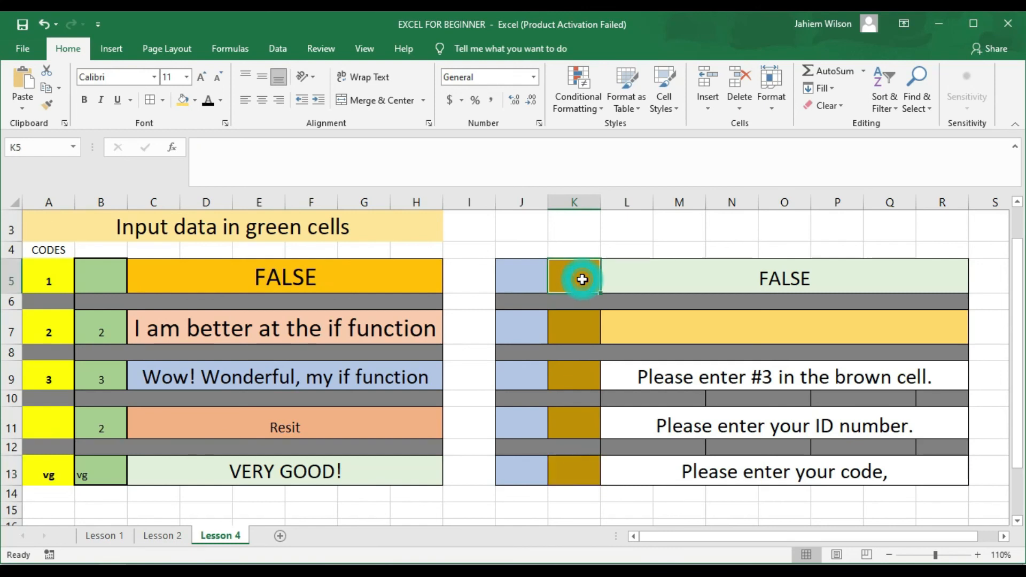
{"action": "type", "text": "1"}
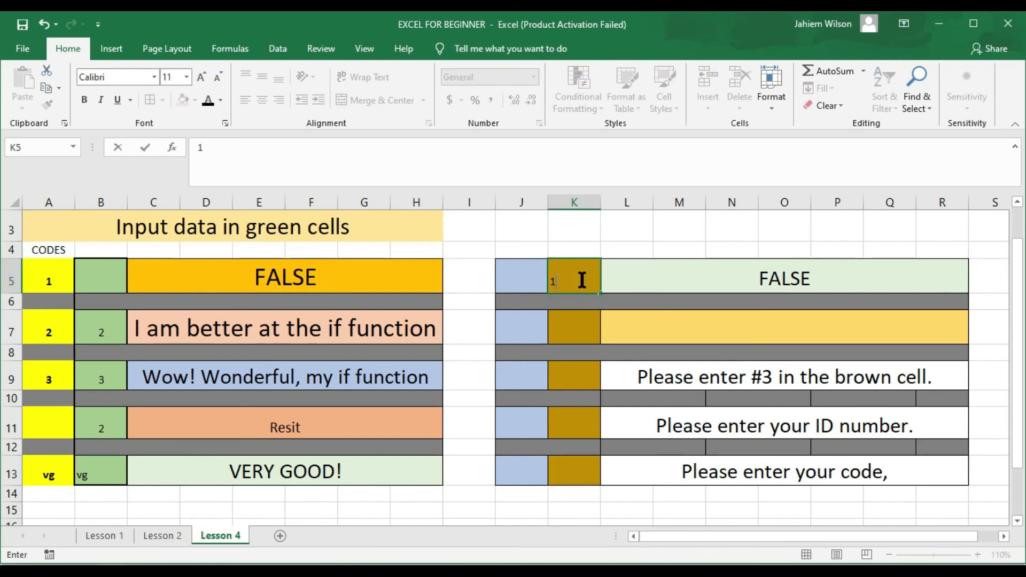
{"action": "key", "text": "Return"}
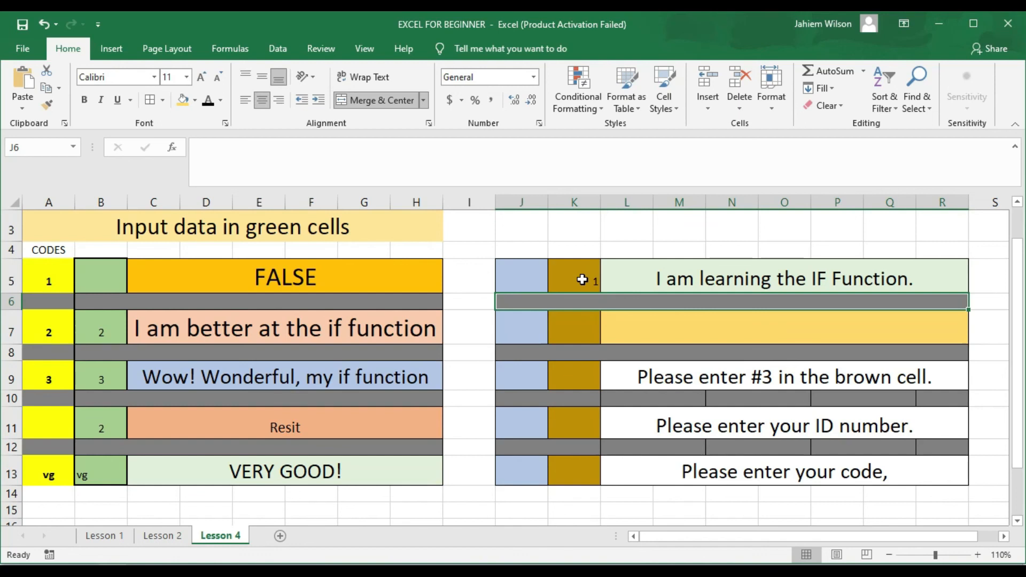
{"action": "key", "text": "Return"}
{"action": "type", "text": "2"}
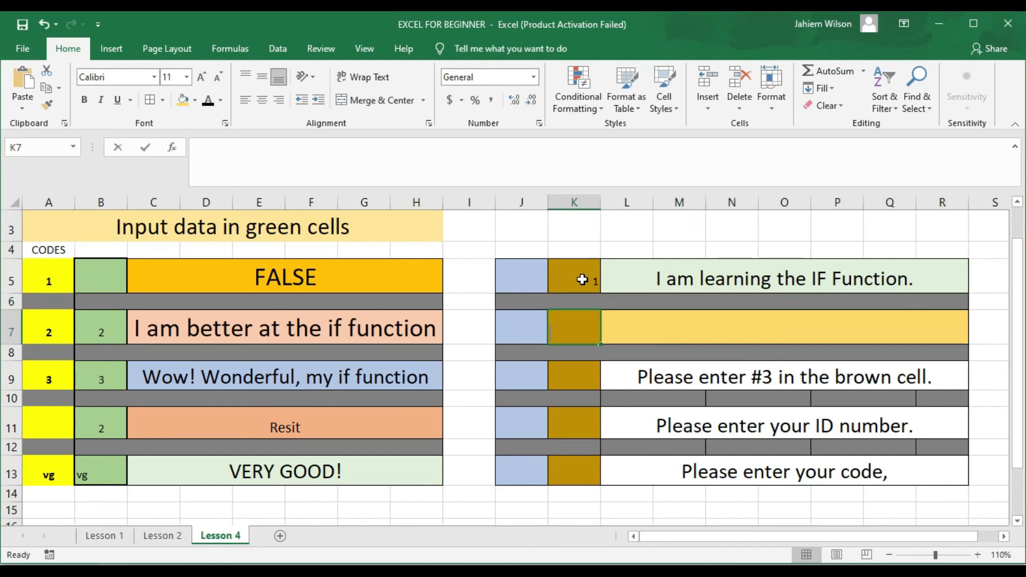
{"action": "key", "text": "Return"}
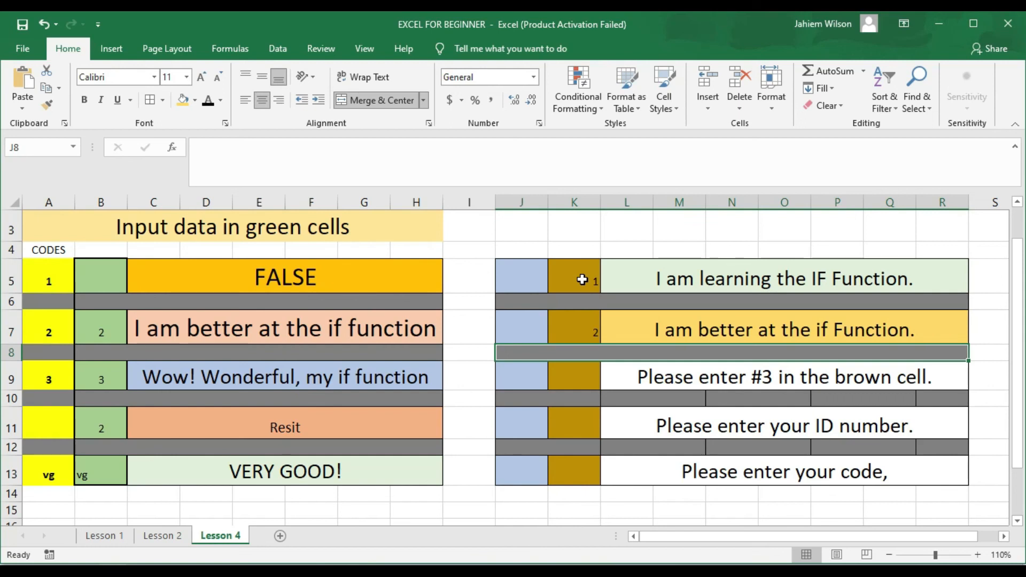
{"action": "left_click", "coordinate": [567, 319]}
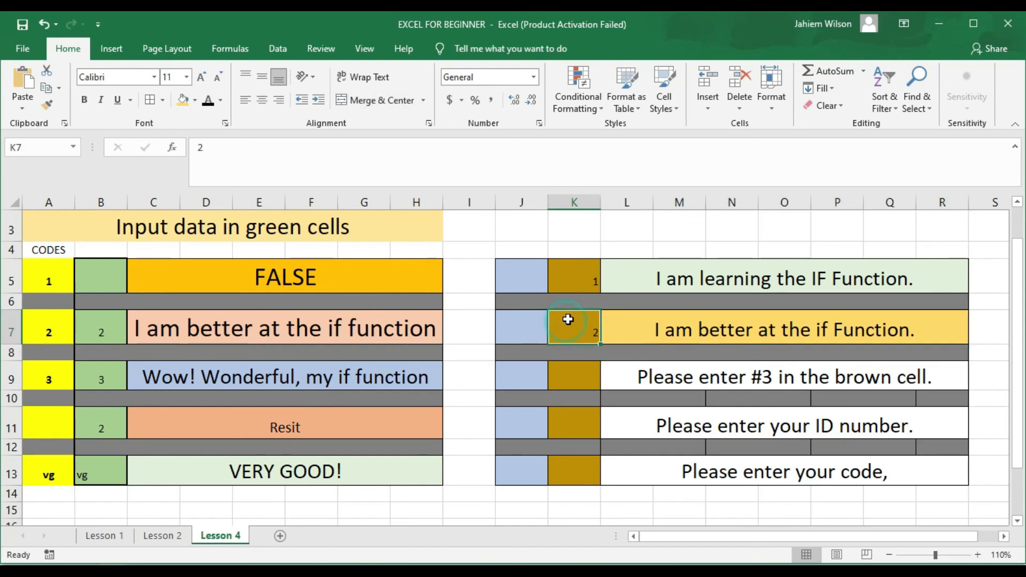
{"action": "key", "text": "Delete"}
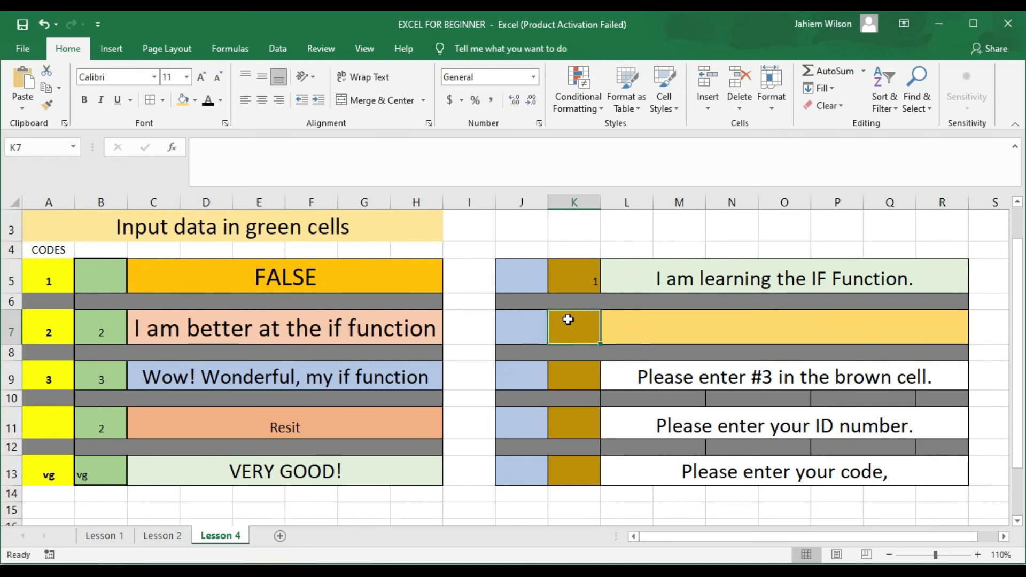
{"action": "type", "text": "2"}
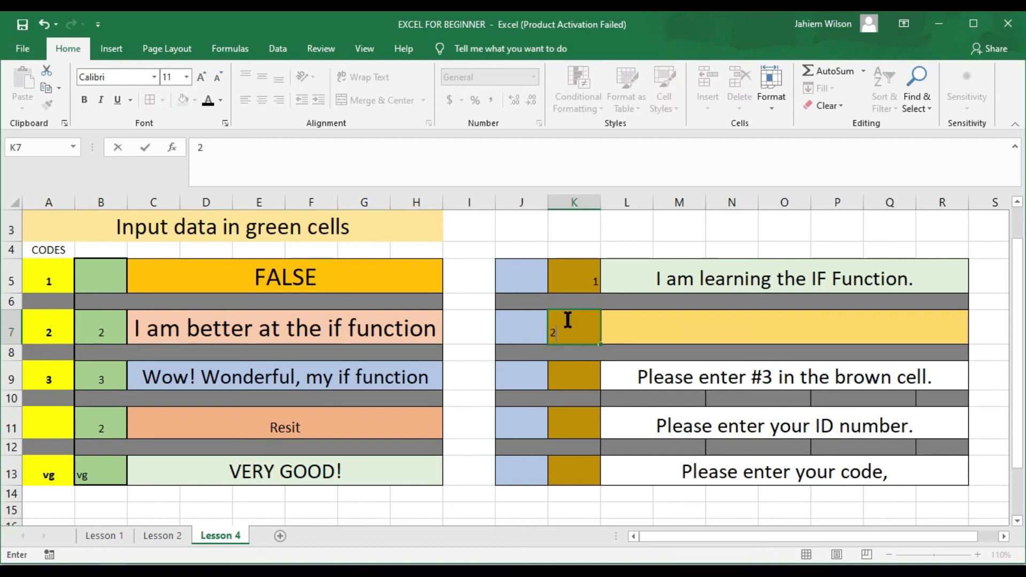
{"action": "key", "text": "Return"}
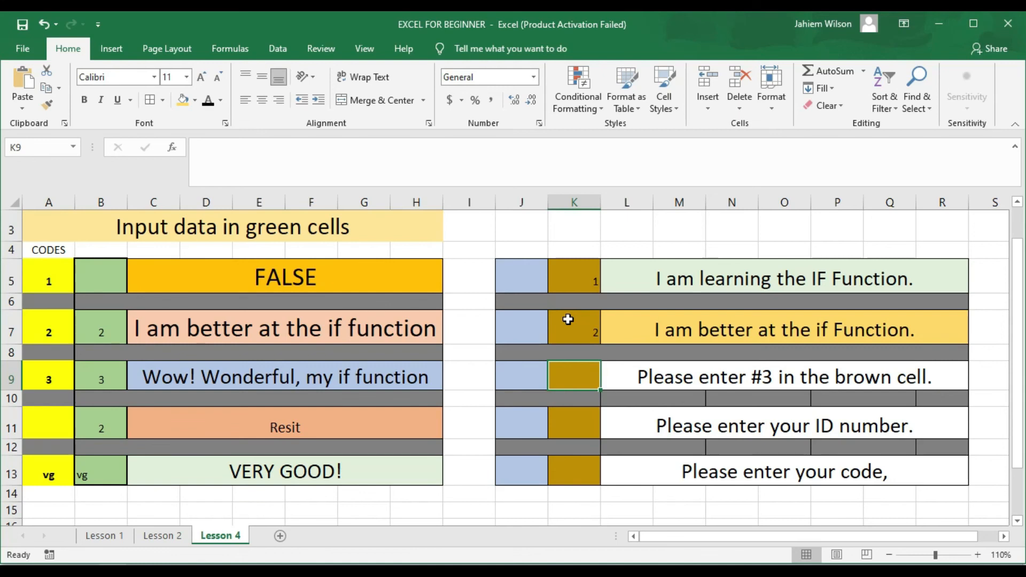
Step: Enter code 3 in K9 so L9 shows "My if function."
{"action": "type", "text": "3"}
{"action": "key", "text": "Return"}
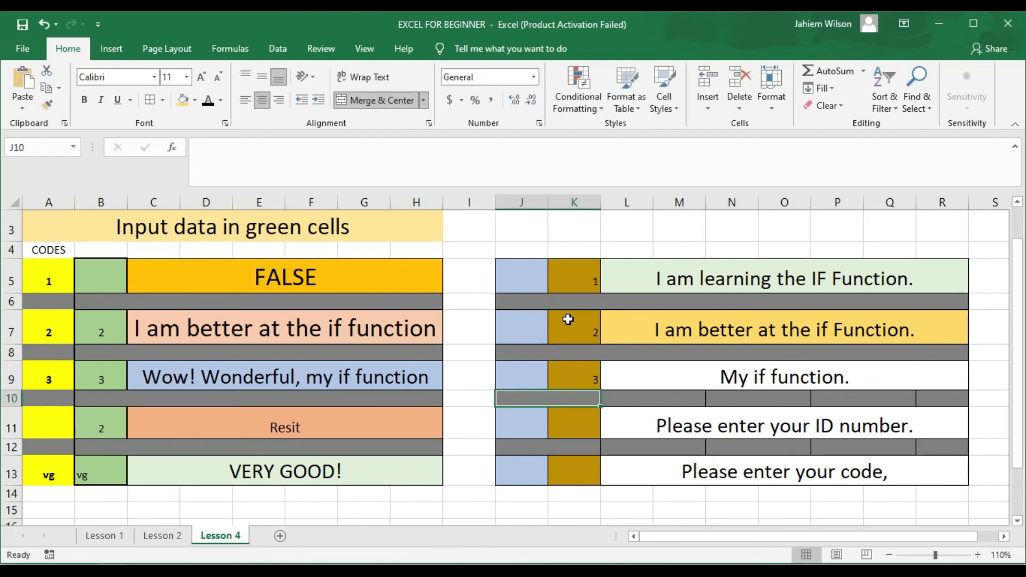
{"action": "key", "text": "Return"}
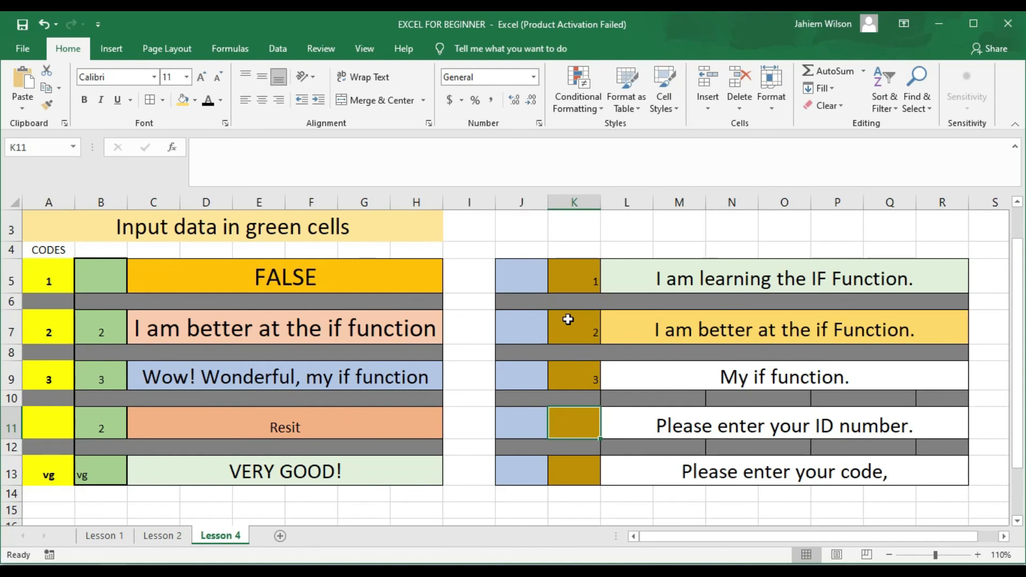
Step: Try a score of 61 in K11, then change it to 50 so L11 shows Resit
{"action": "type", "text": "61"}
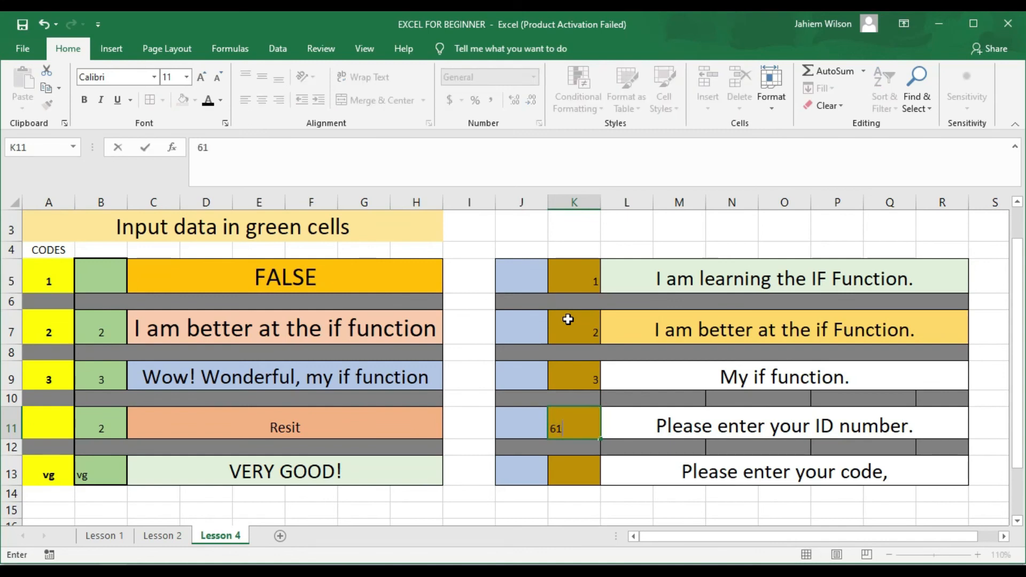
{"action": "key", "text": "Return"}
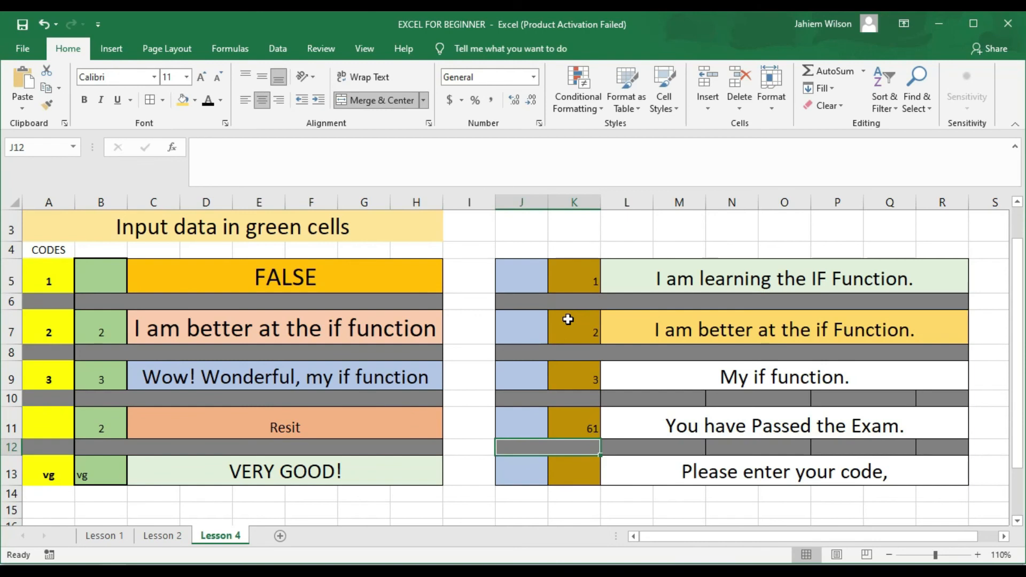
{"action": "key", "text": "Up"}
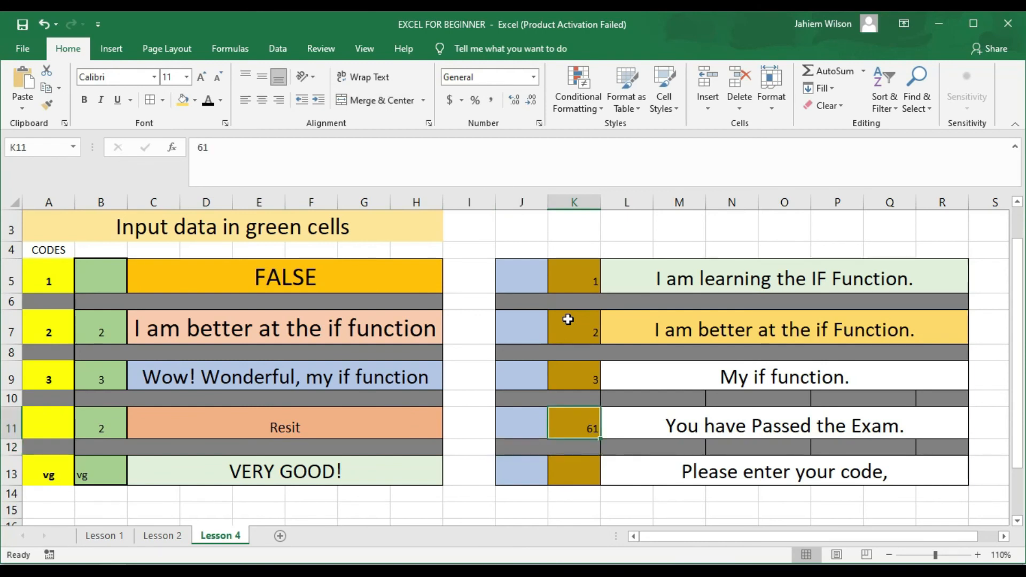
{"action": "type", "text": "50"}
{"action": "key", "text": "Return"}
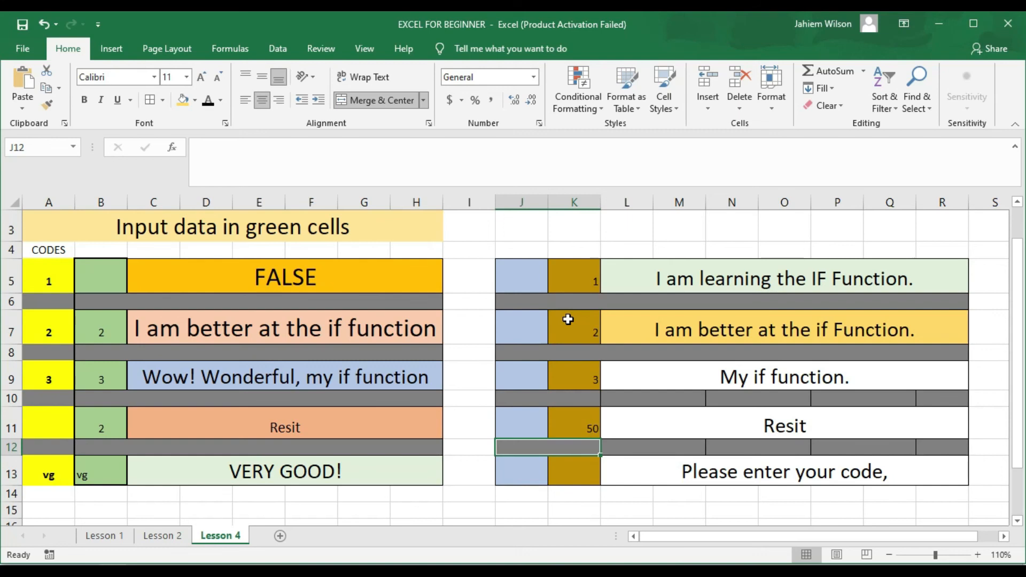
Step: Enter code VG in K13 so L13 shows "VERY GOOD"
{"action": "key", "text": "Return"}
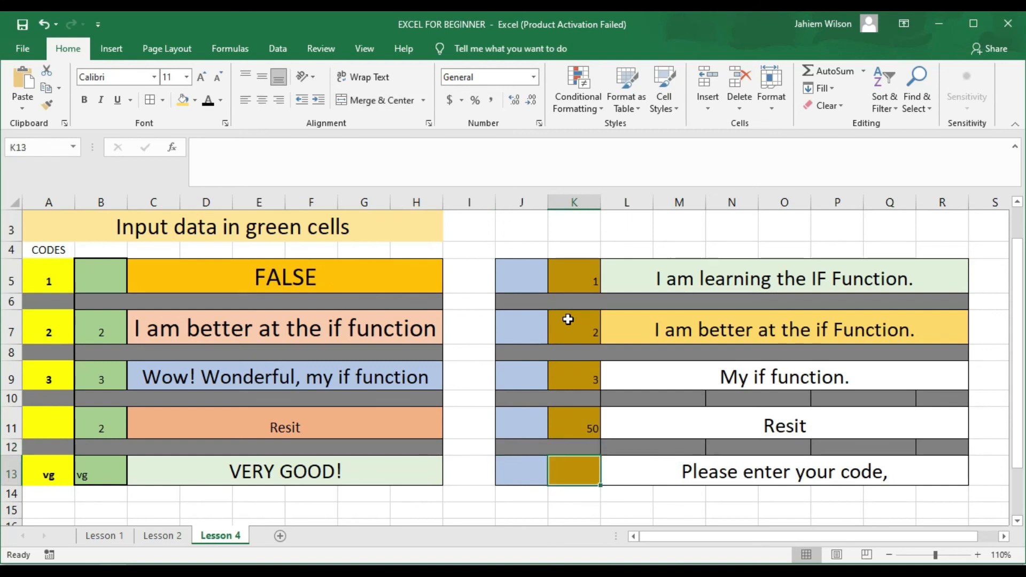
{"action": "type", "text": "VG"}
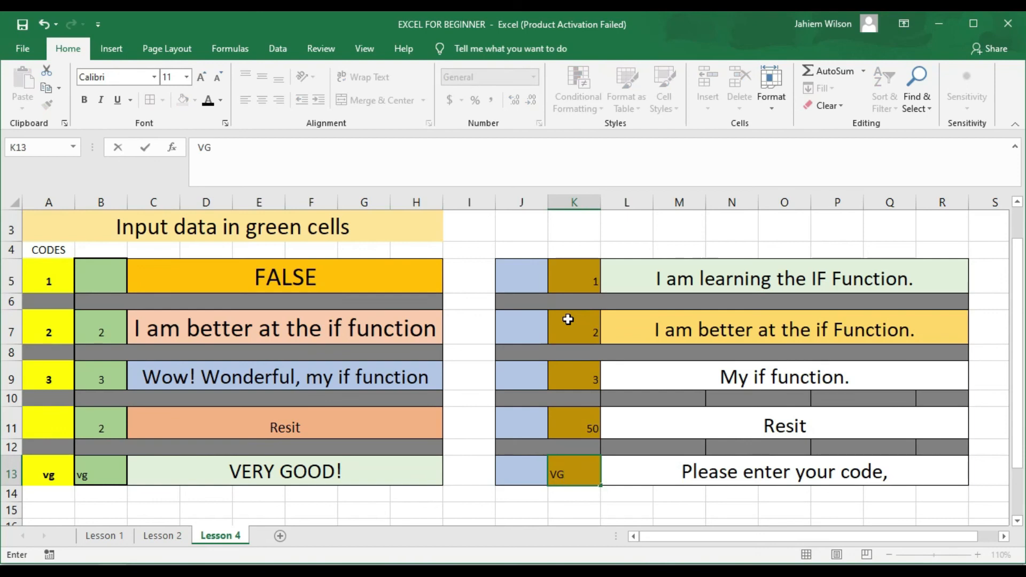
{"action": "key", "text": "Return"}
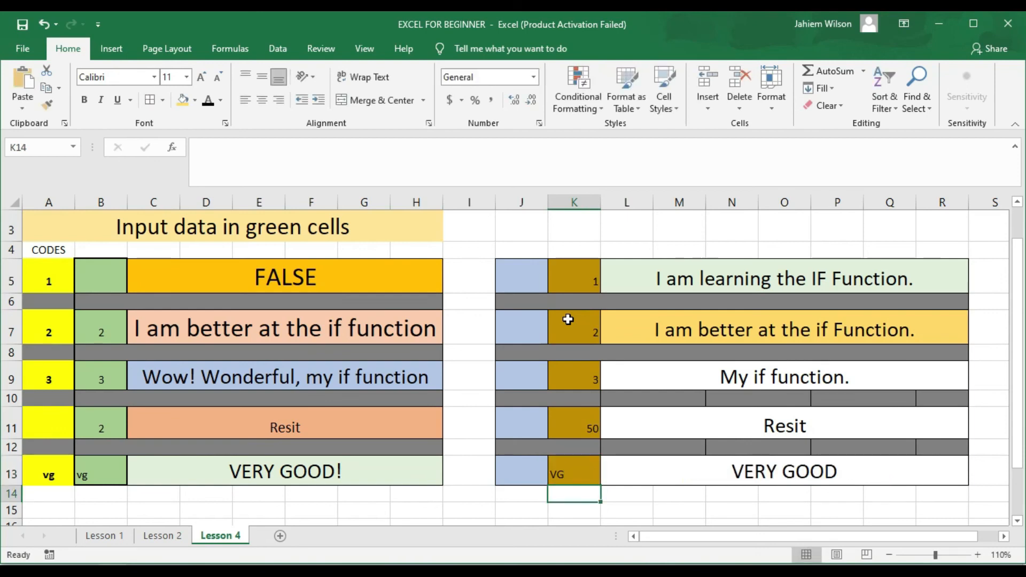